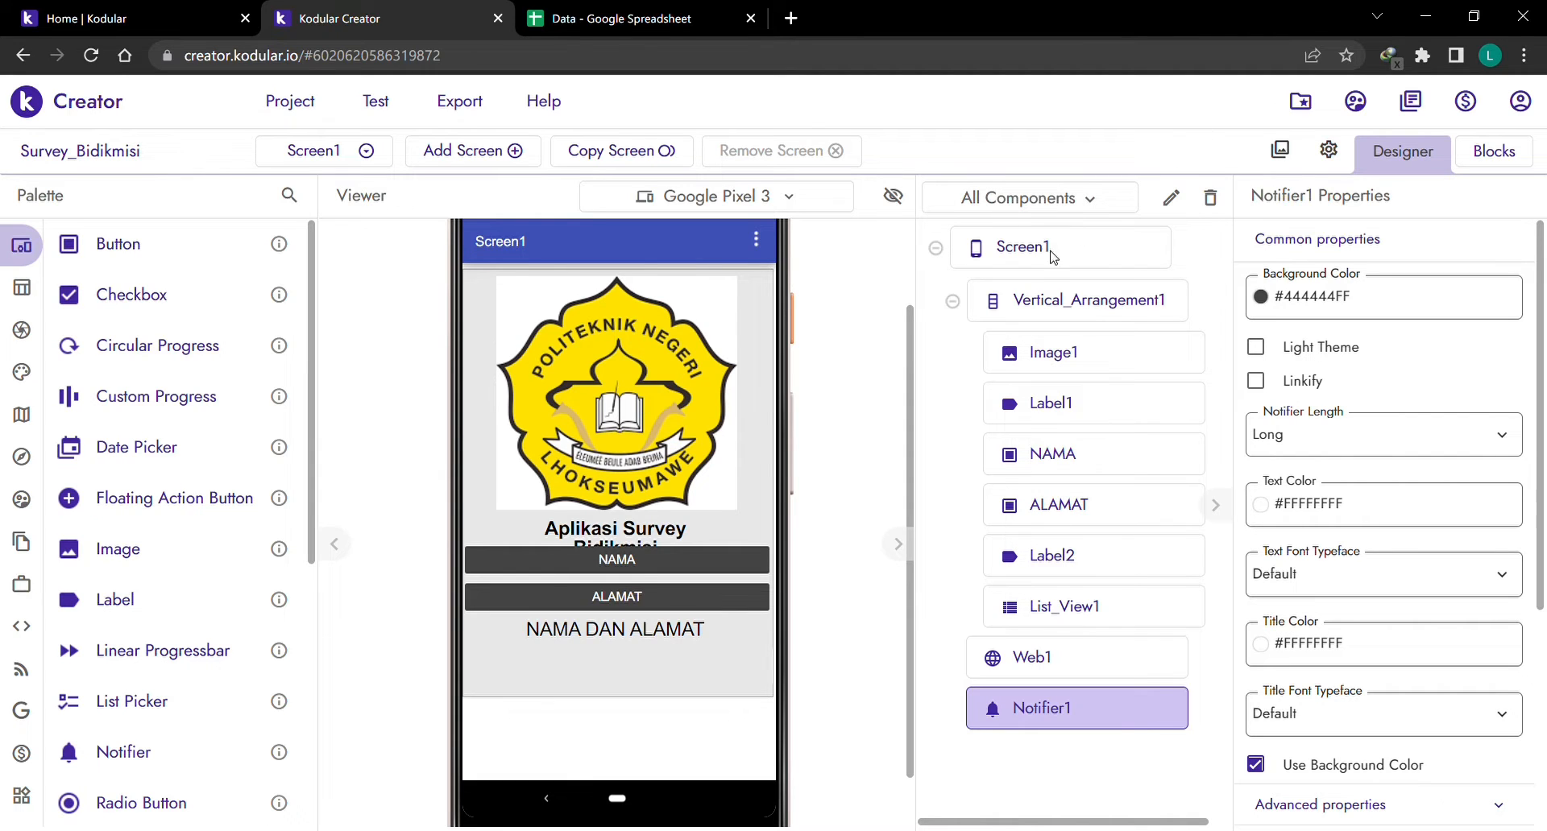
Inspect the arrangement and Image1 settings, keeping download.png as the logo picture.
click(1033, 301)
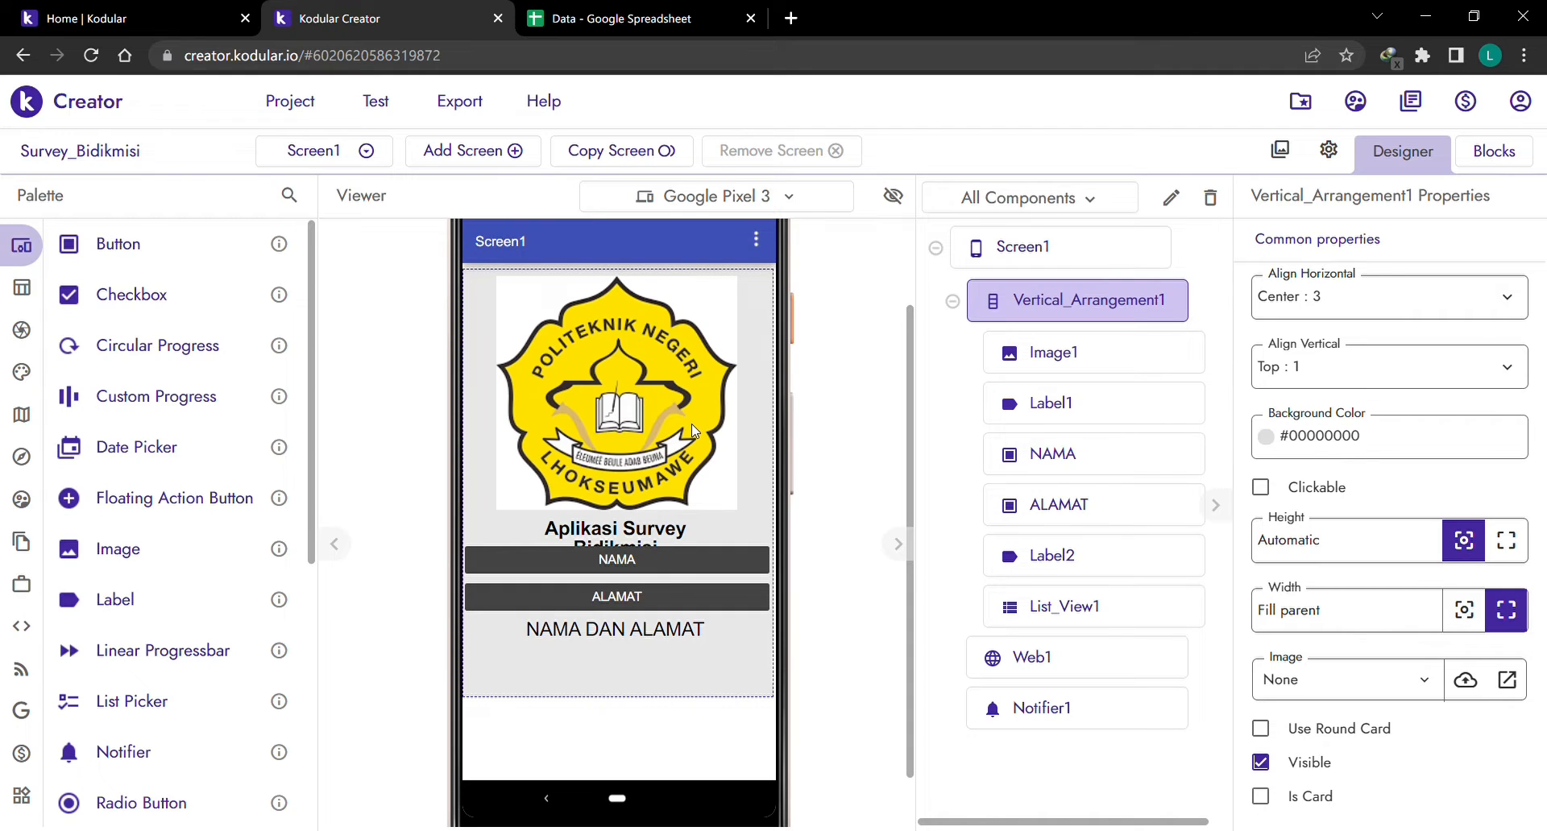
click(1044, 351)
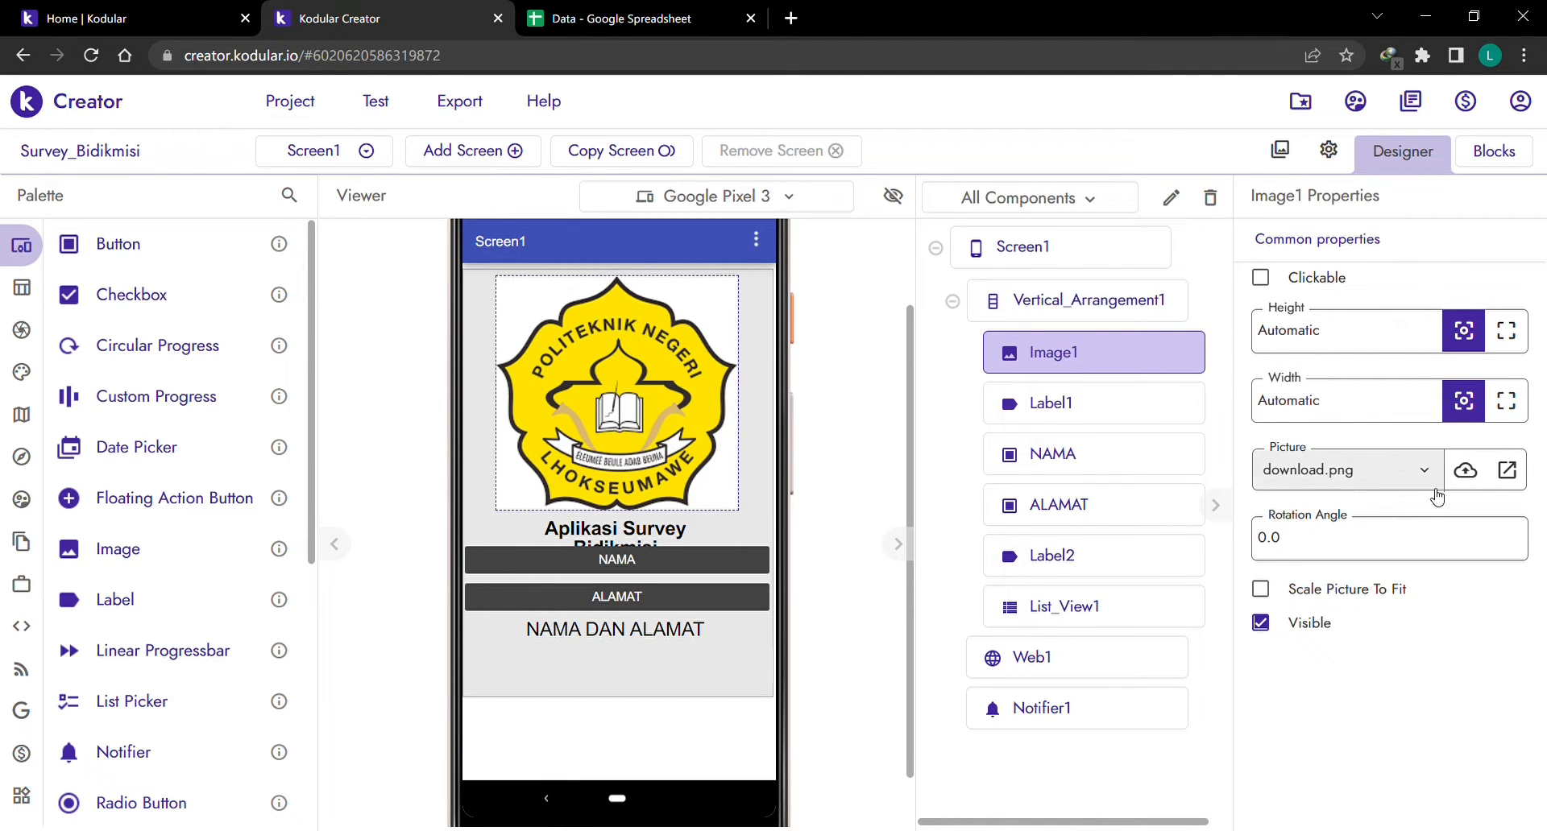
click(1475, 475)
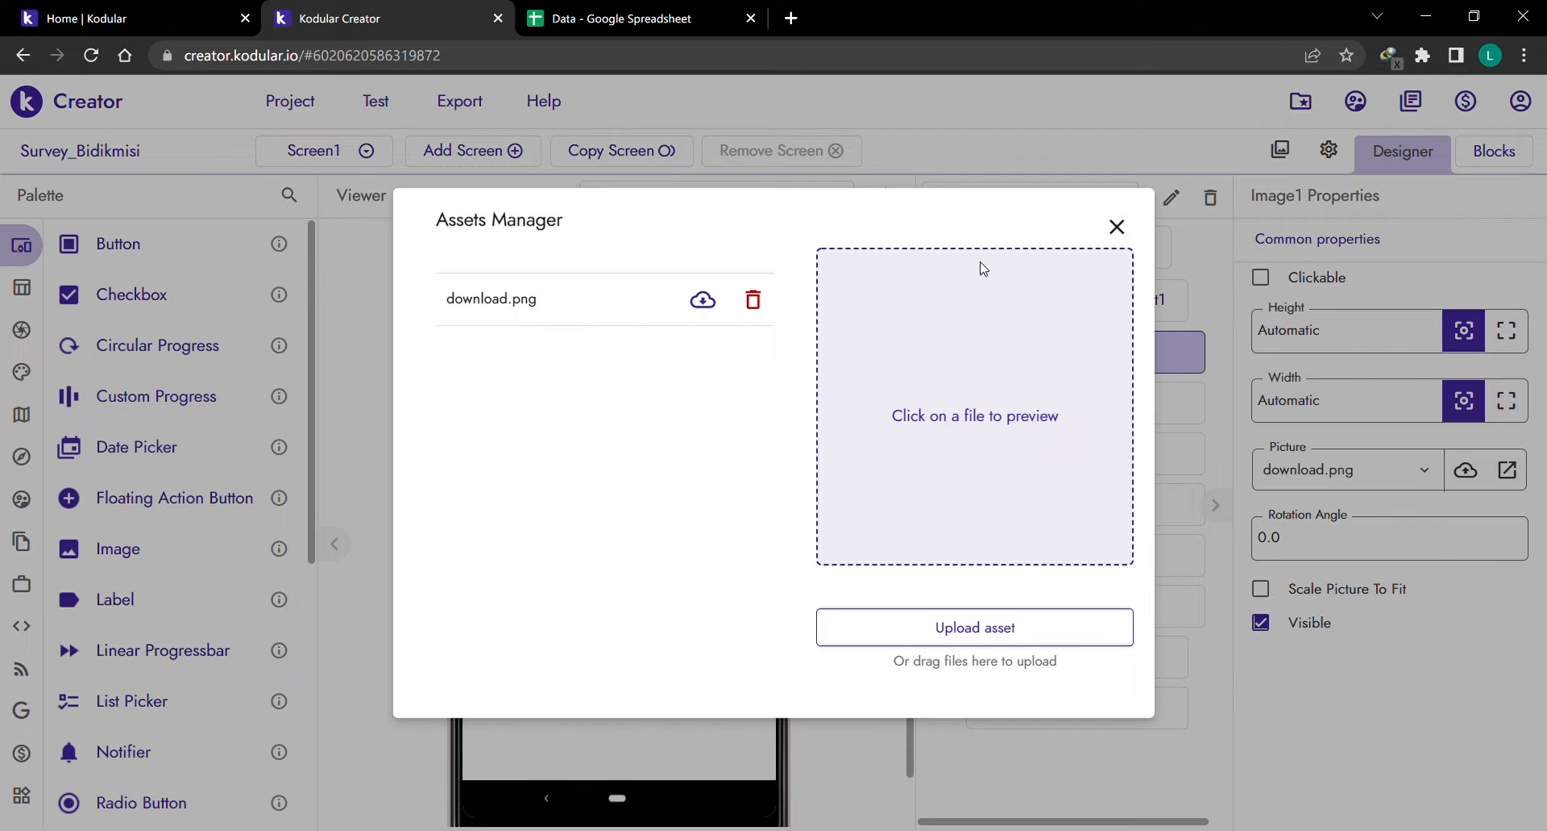
click(1167, 412)
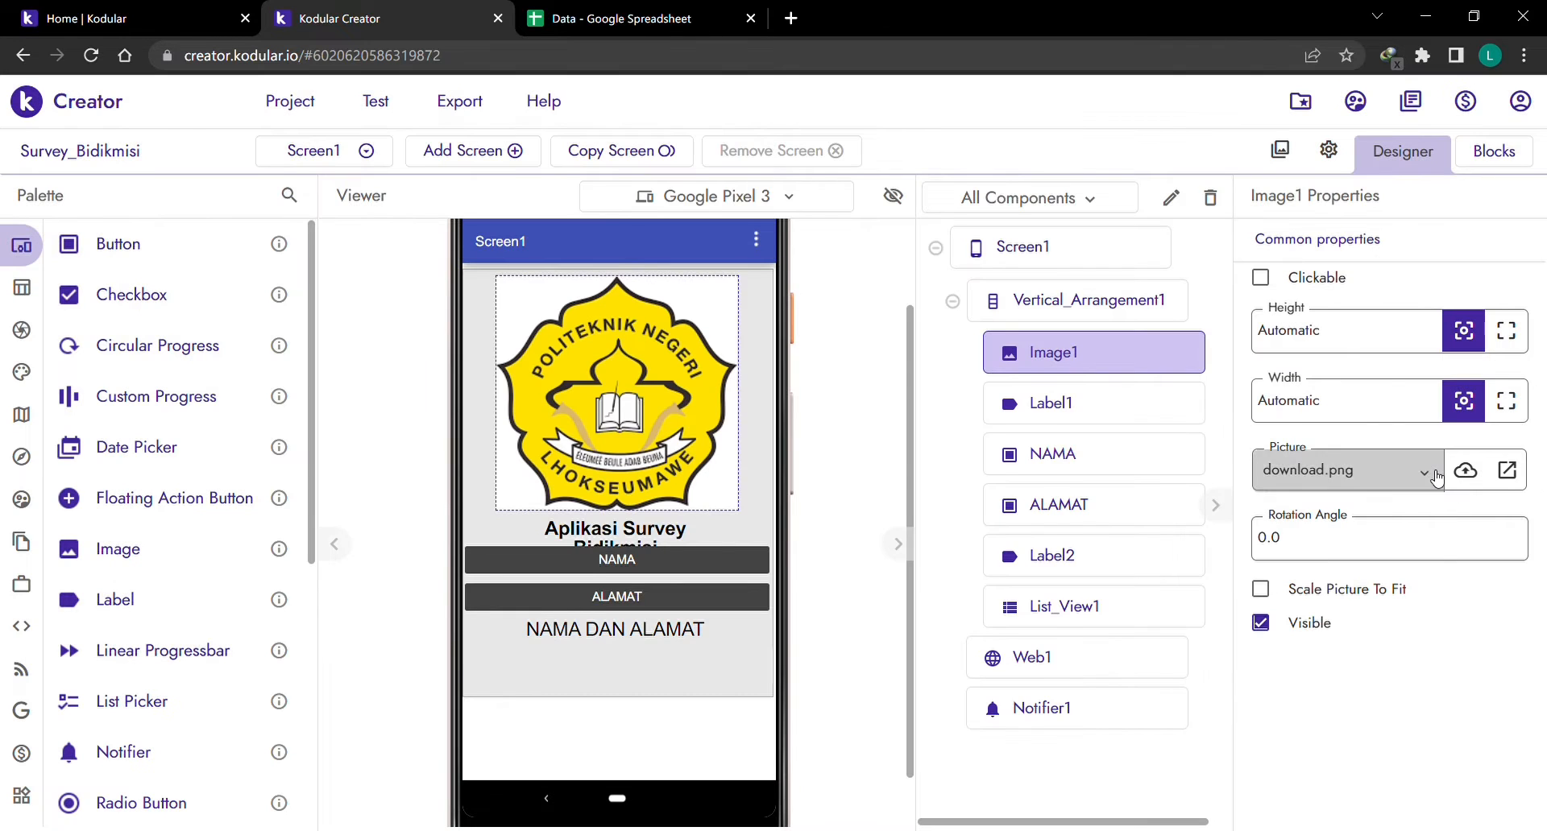
click(1353, 472)
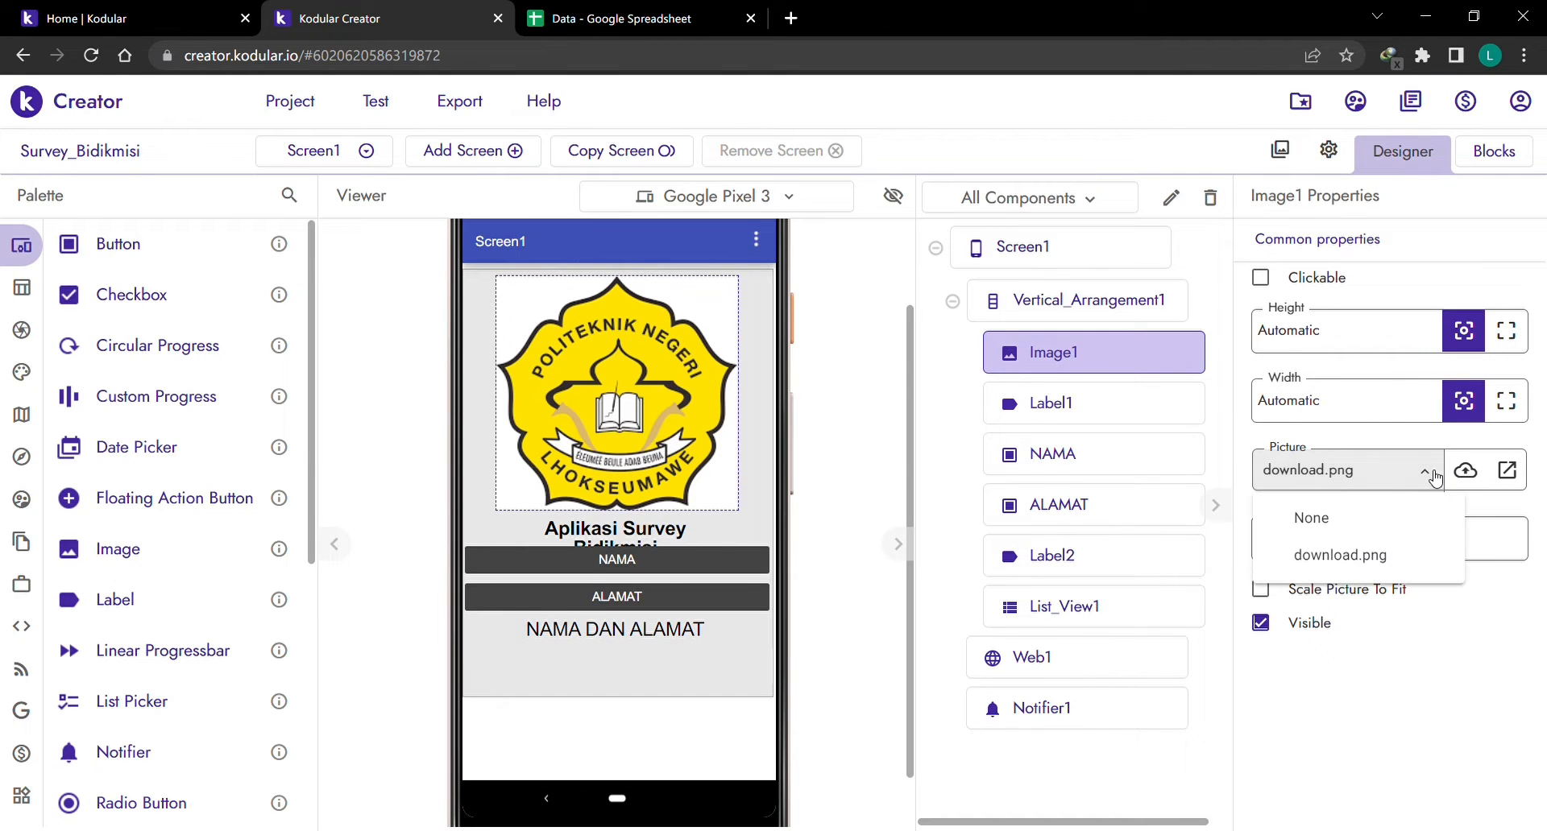
click(1347, 556)
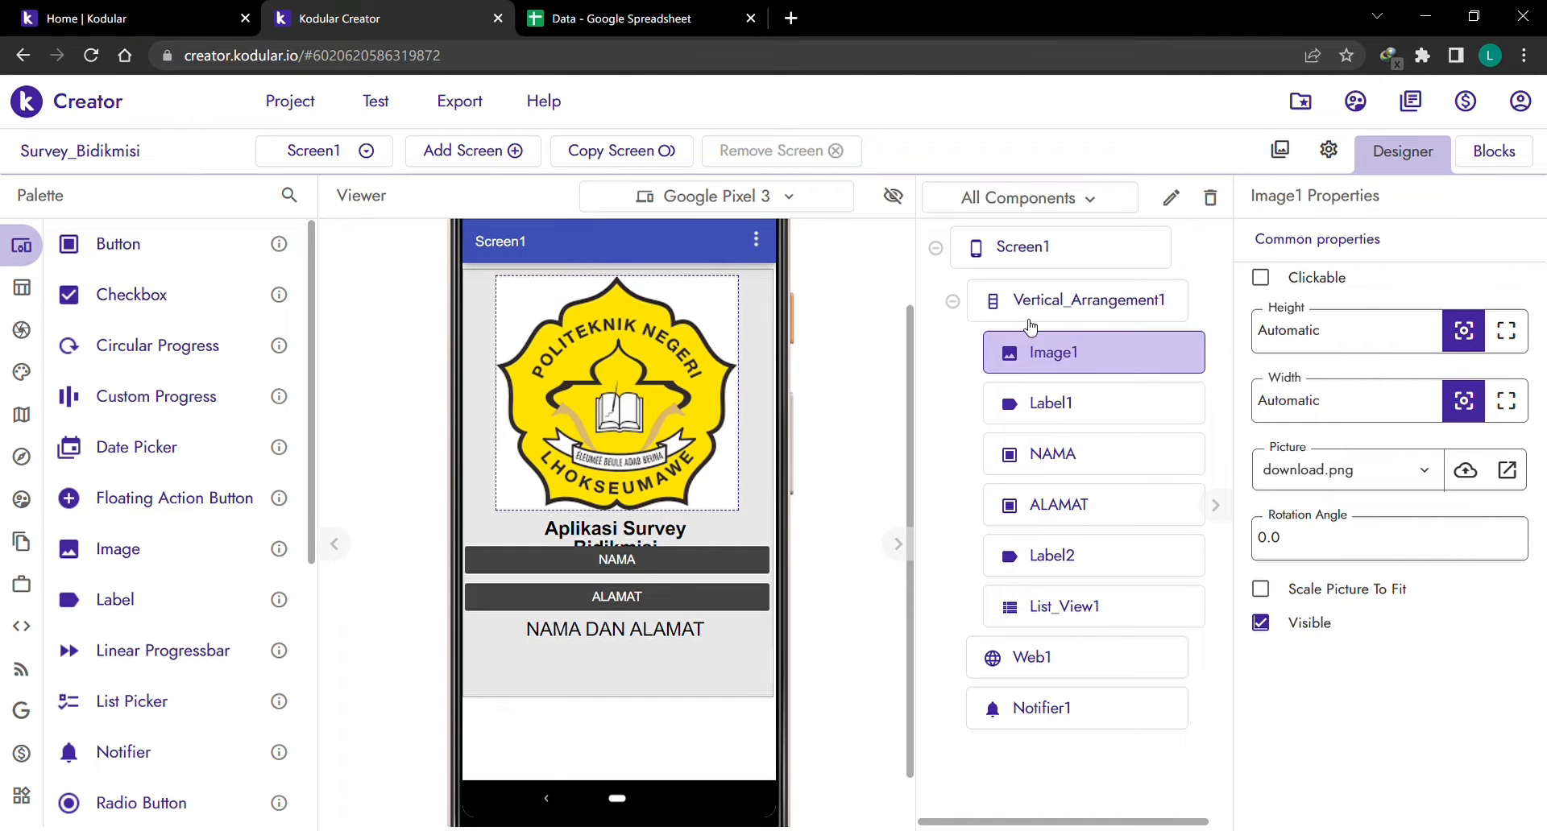
Review the settings of Label1, the NAMA and ALAMAT buttons, Label2 and List_View1.
click(1105, 314)
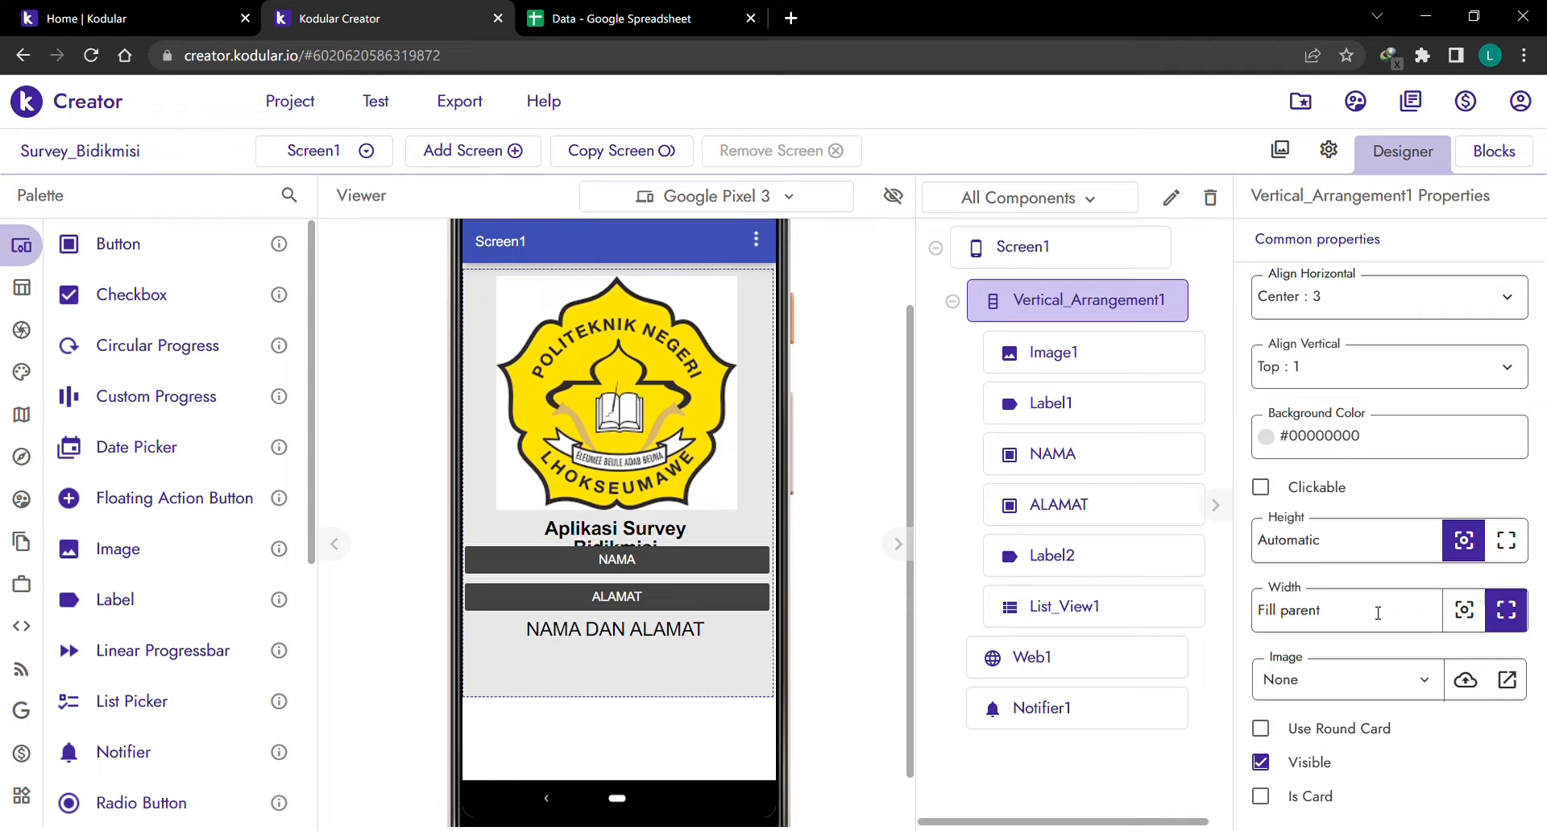
click(1064, 403)
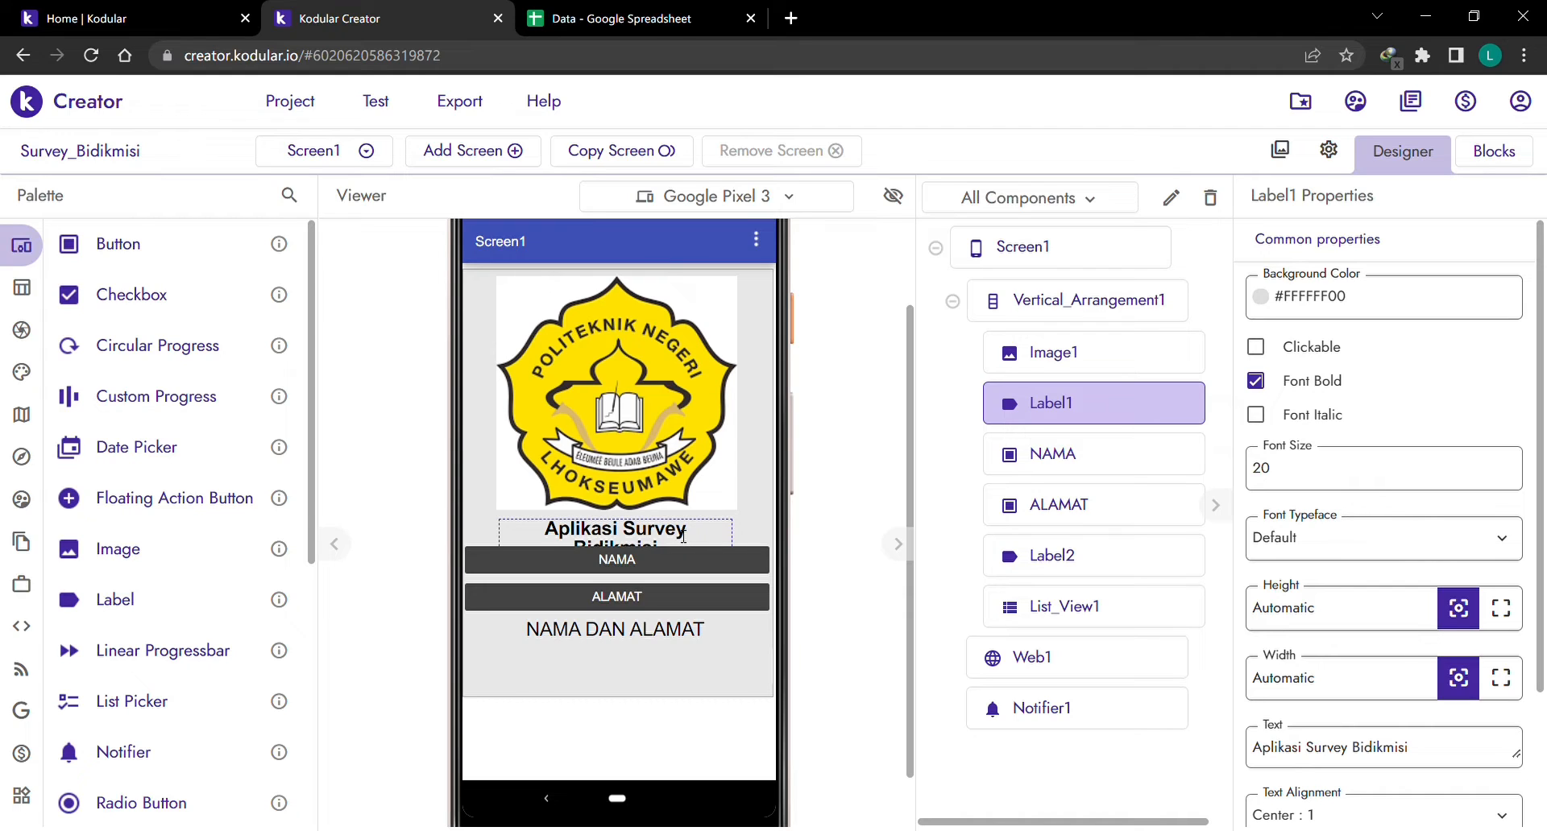
click(1081, 467)
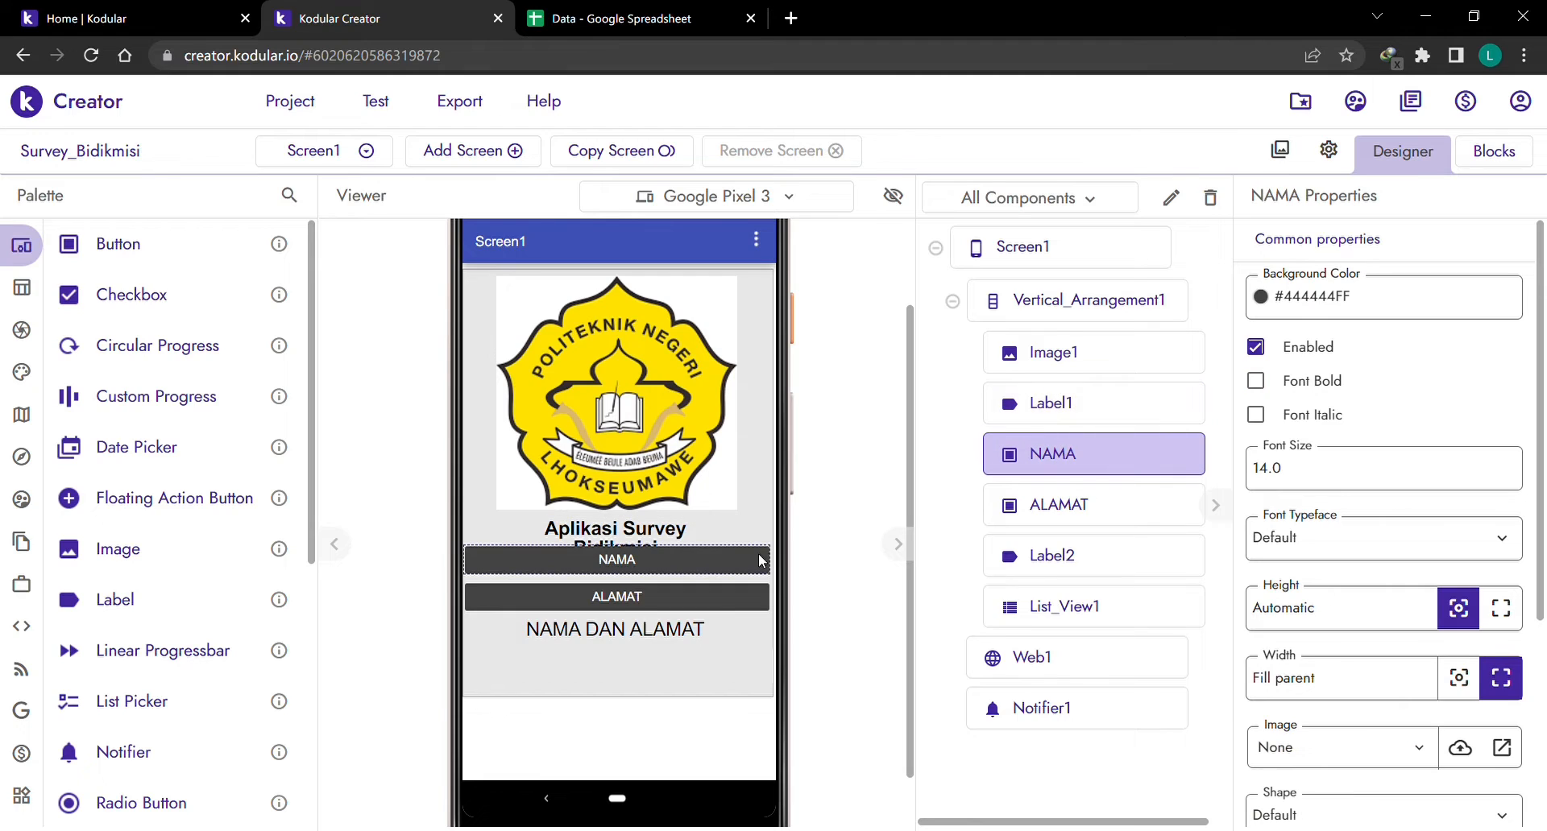
click(1061, 522)
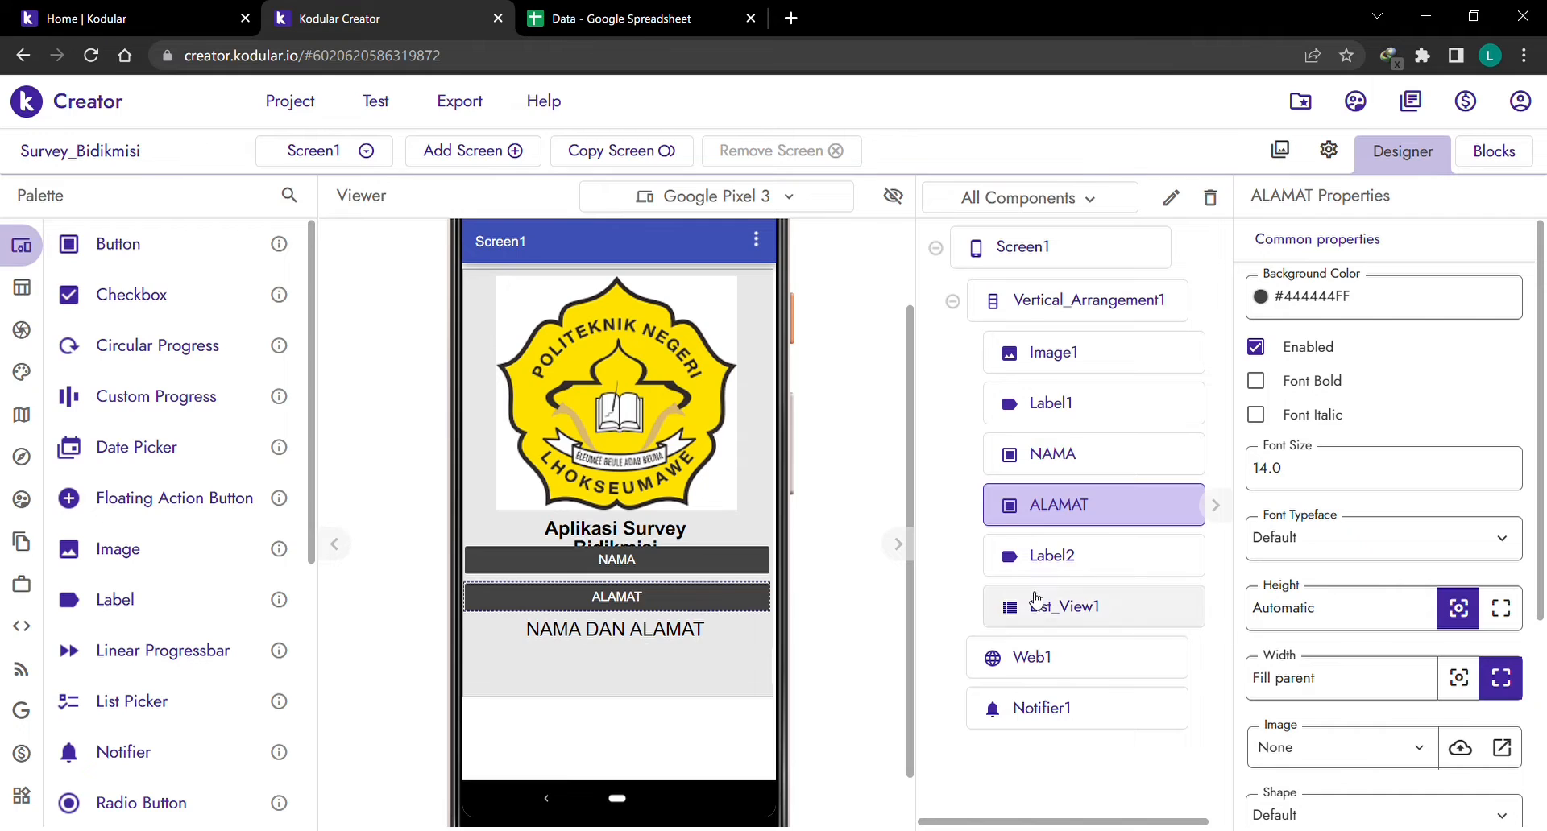
click(1051, 567)
click(1055, 601)
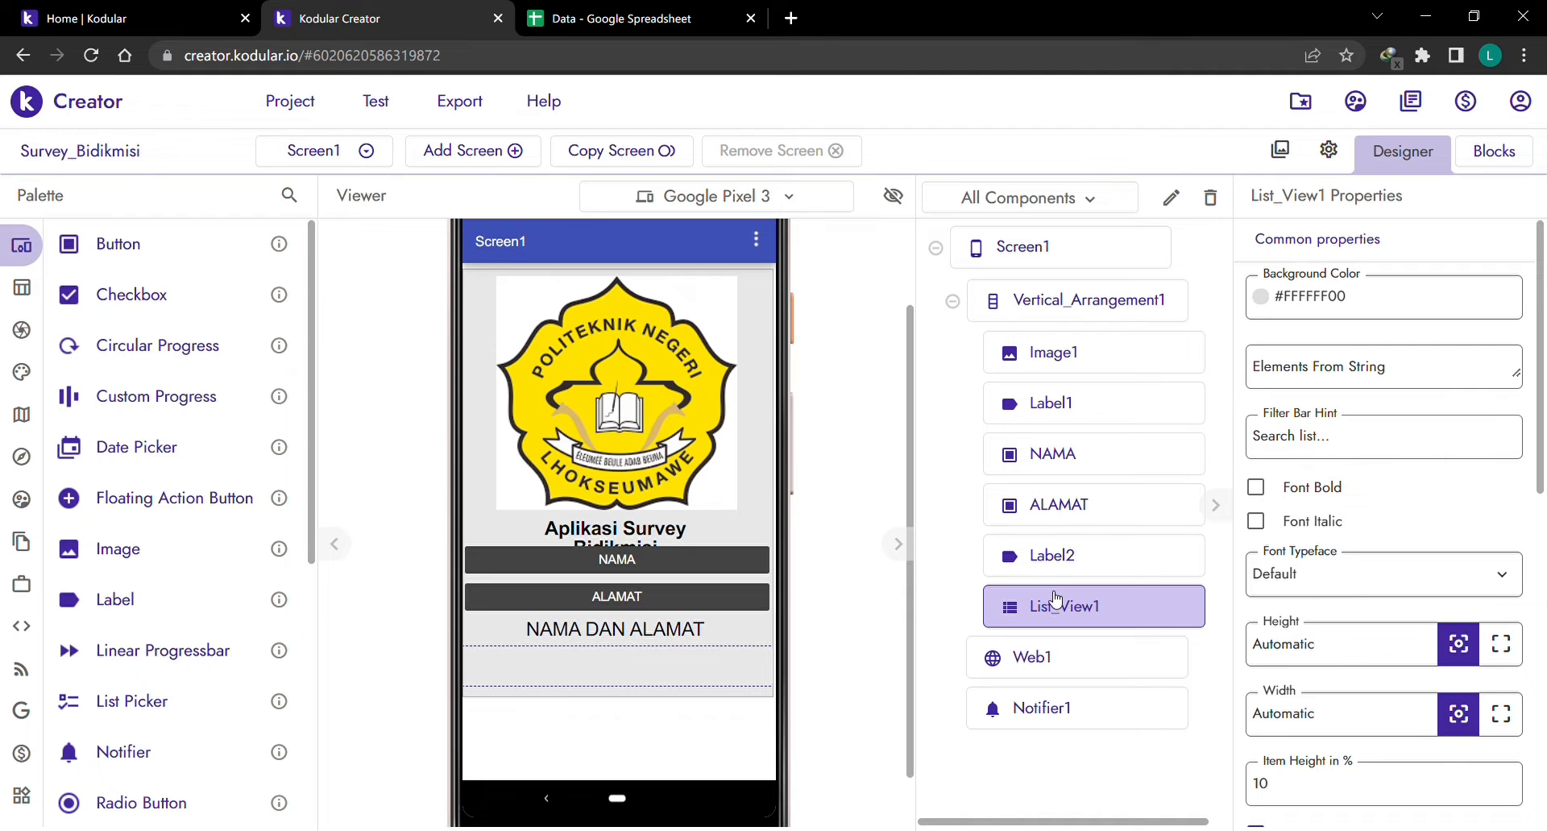
Glance at the Data spreadsheet and return to the Kodular designer.
click(628, 16)
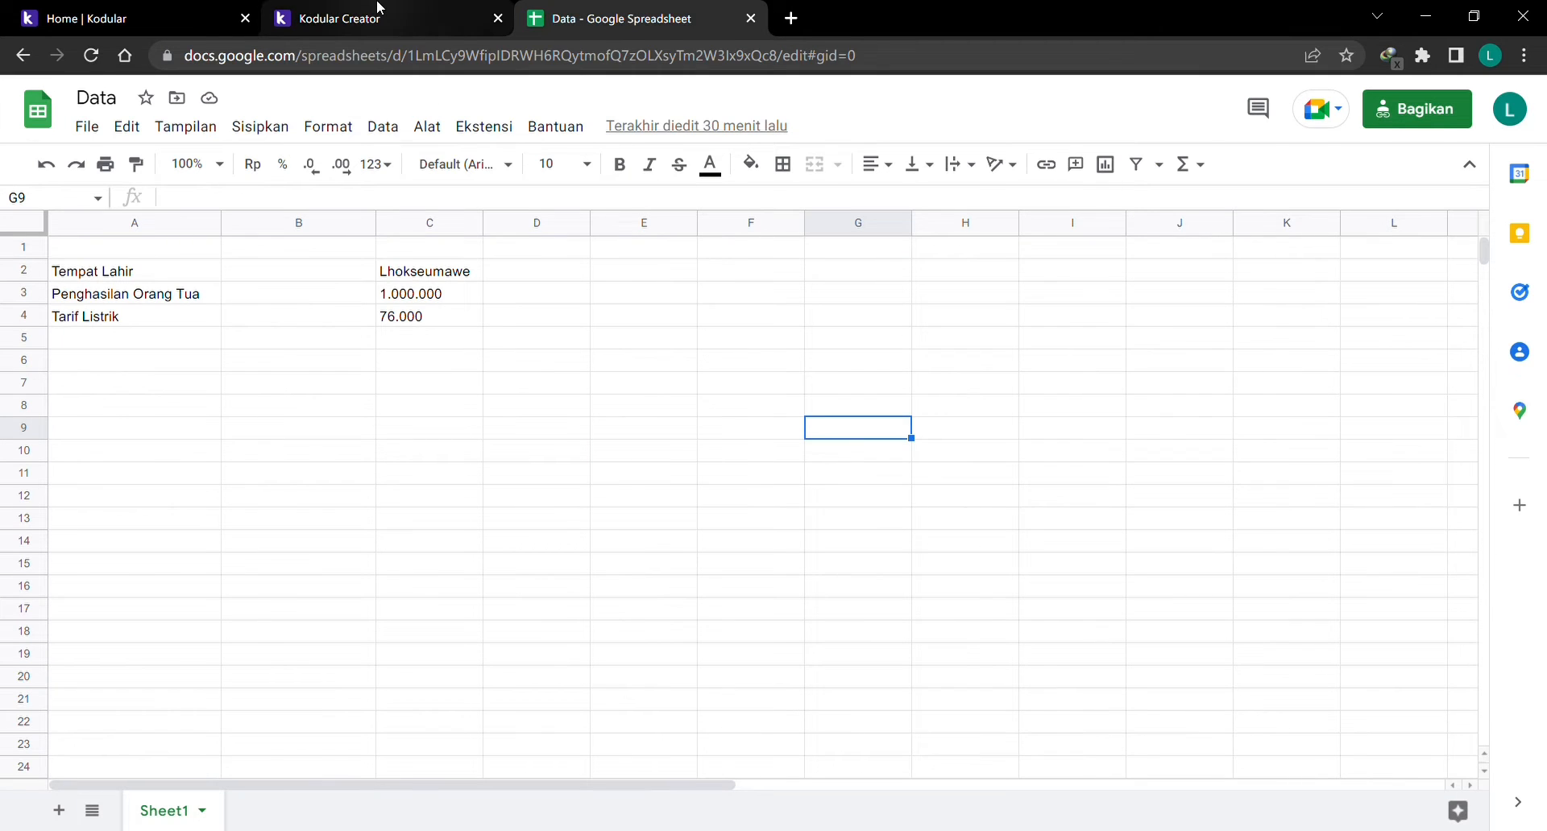
click(378, 11)
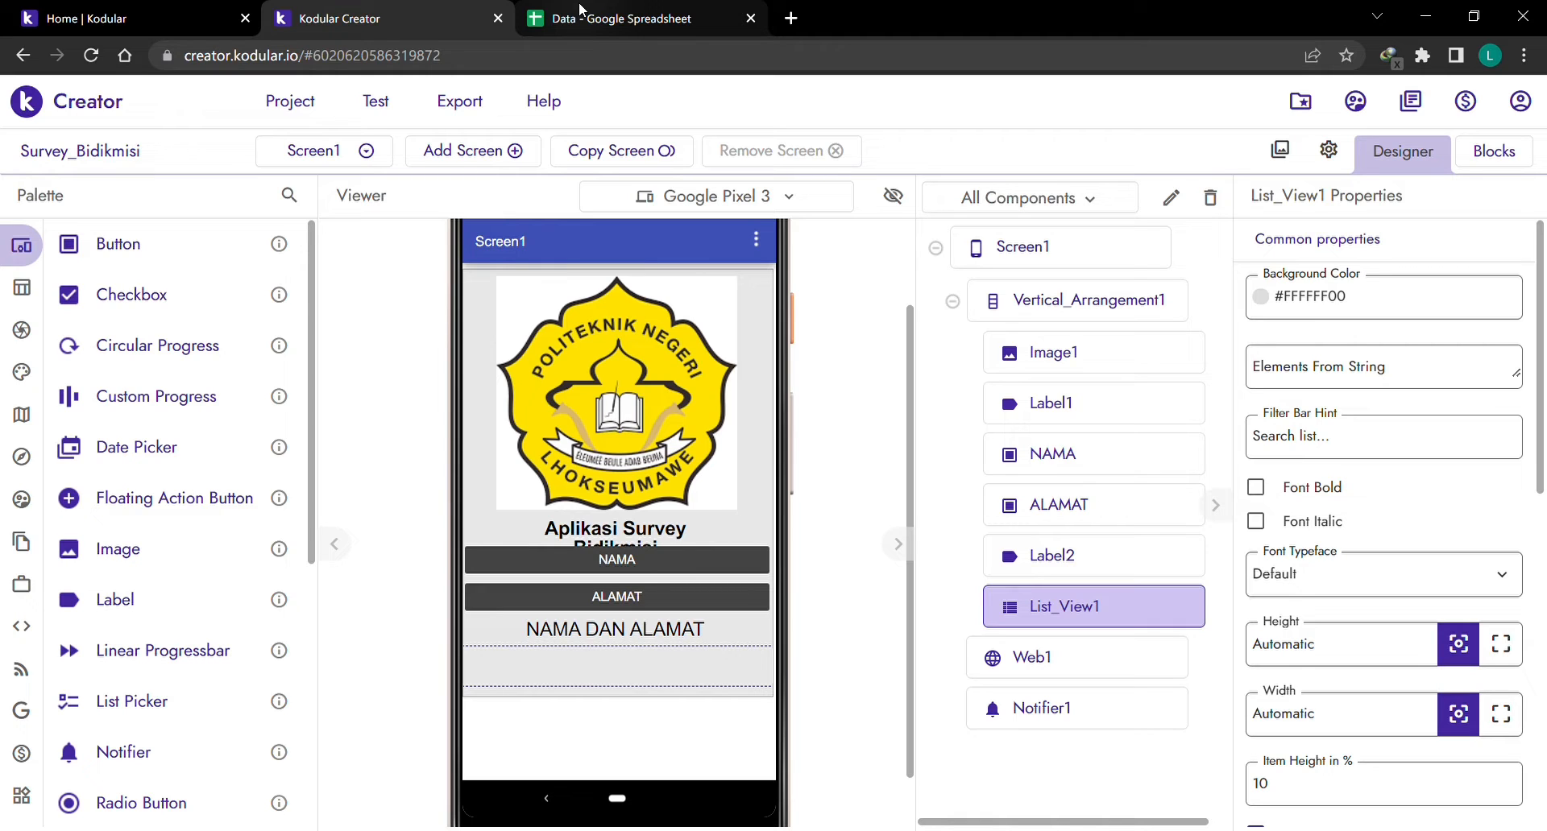
click(583, 11)
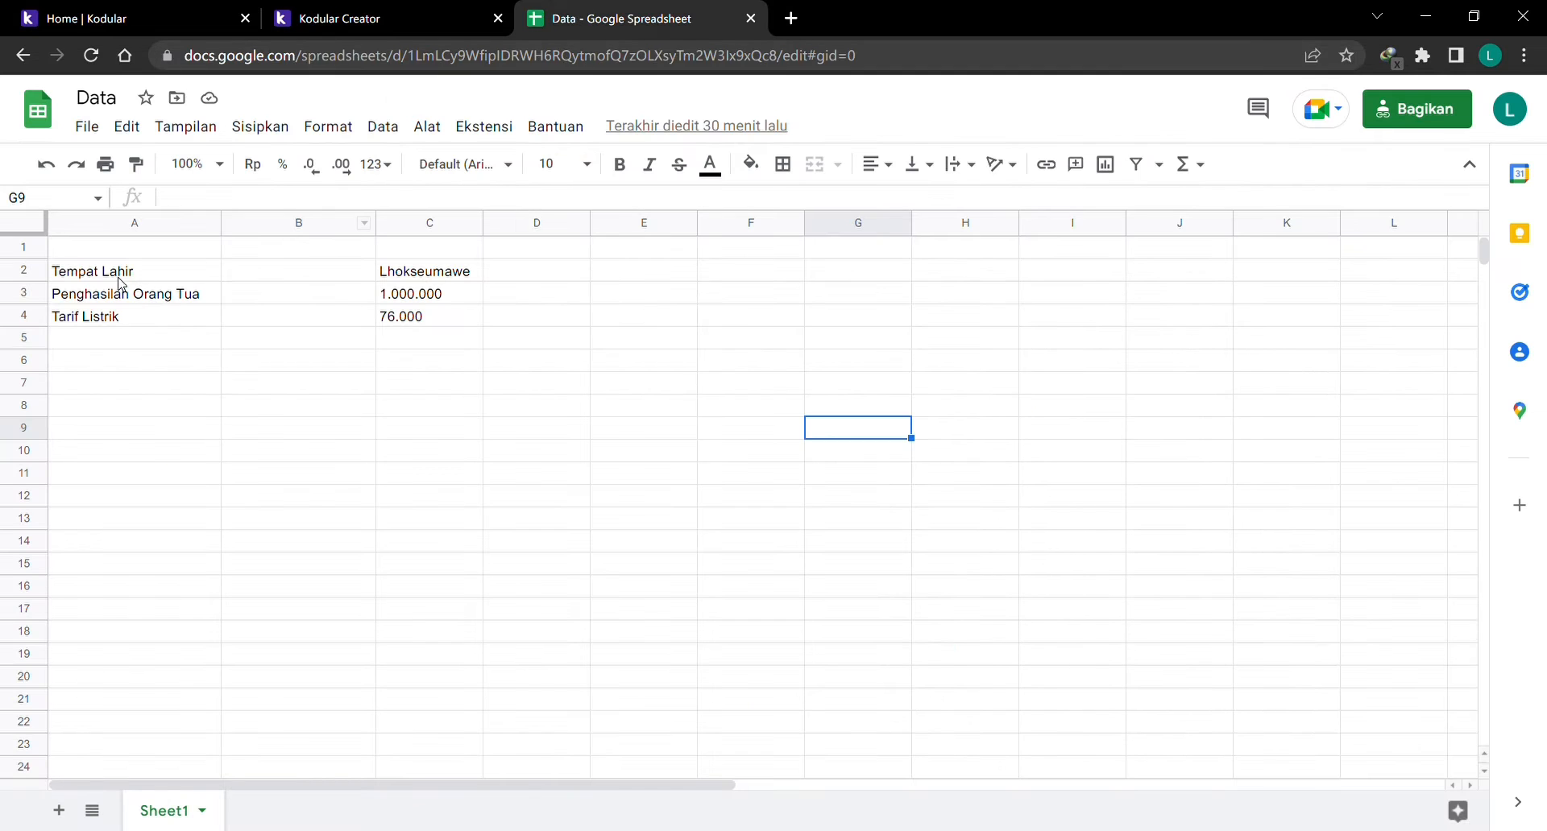
click(380, 24)
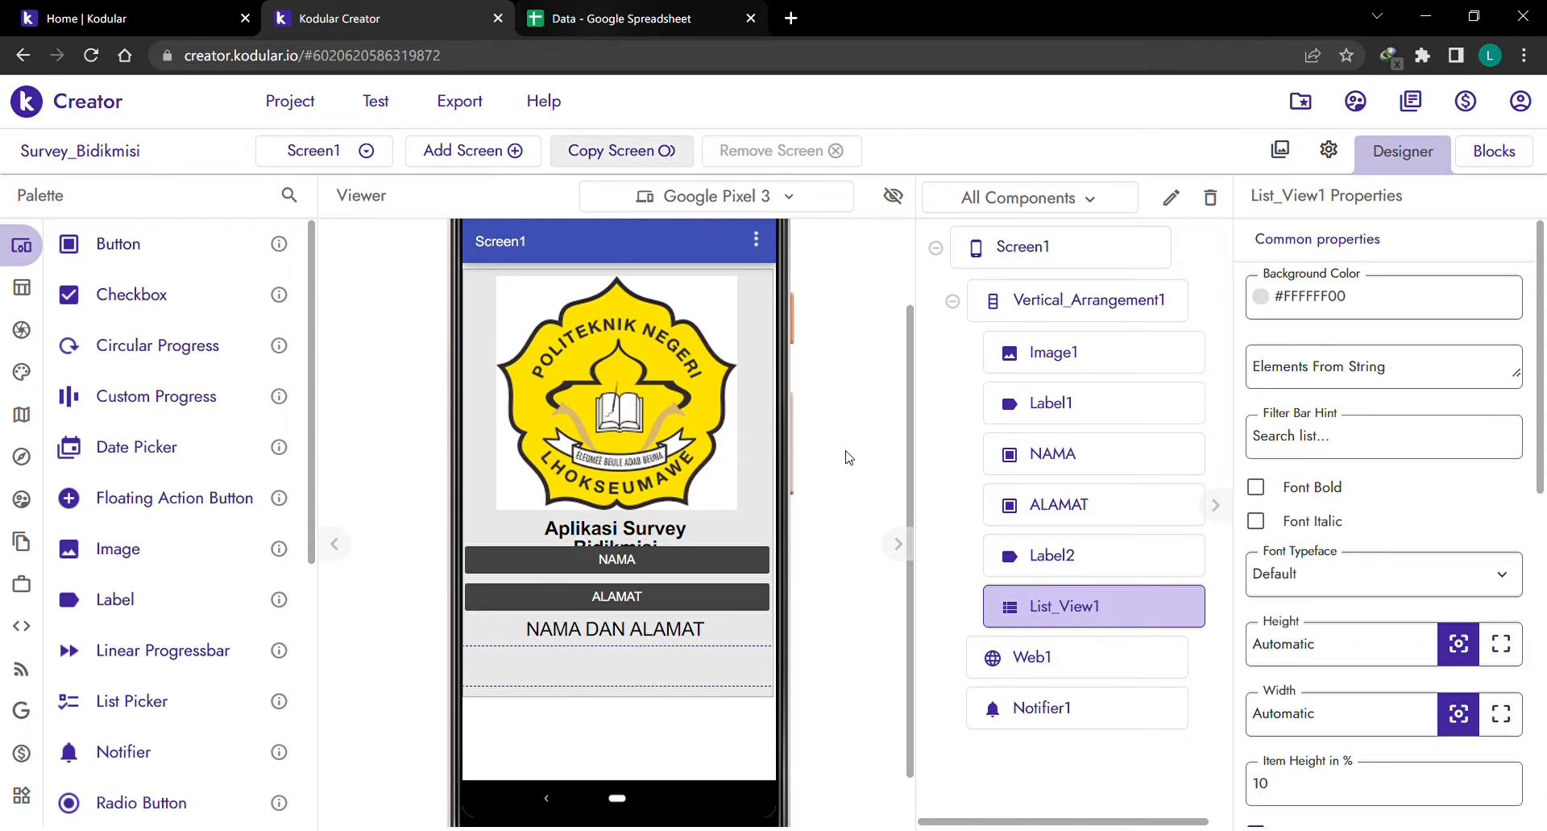
Check the Web1 spreadsheet URL, the Notifier1 alert settings, and the NAMA and ALAMAT buttons.
click(1078, 664)
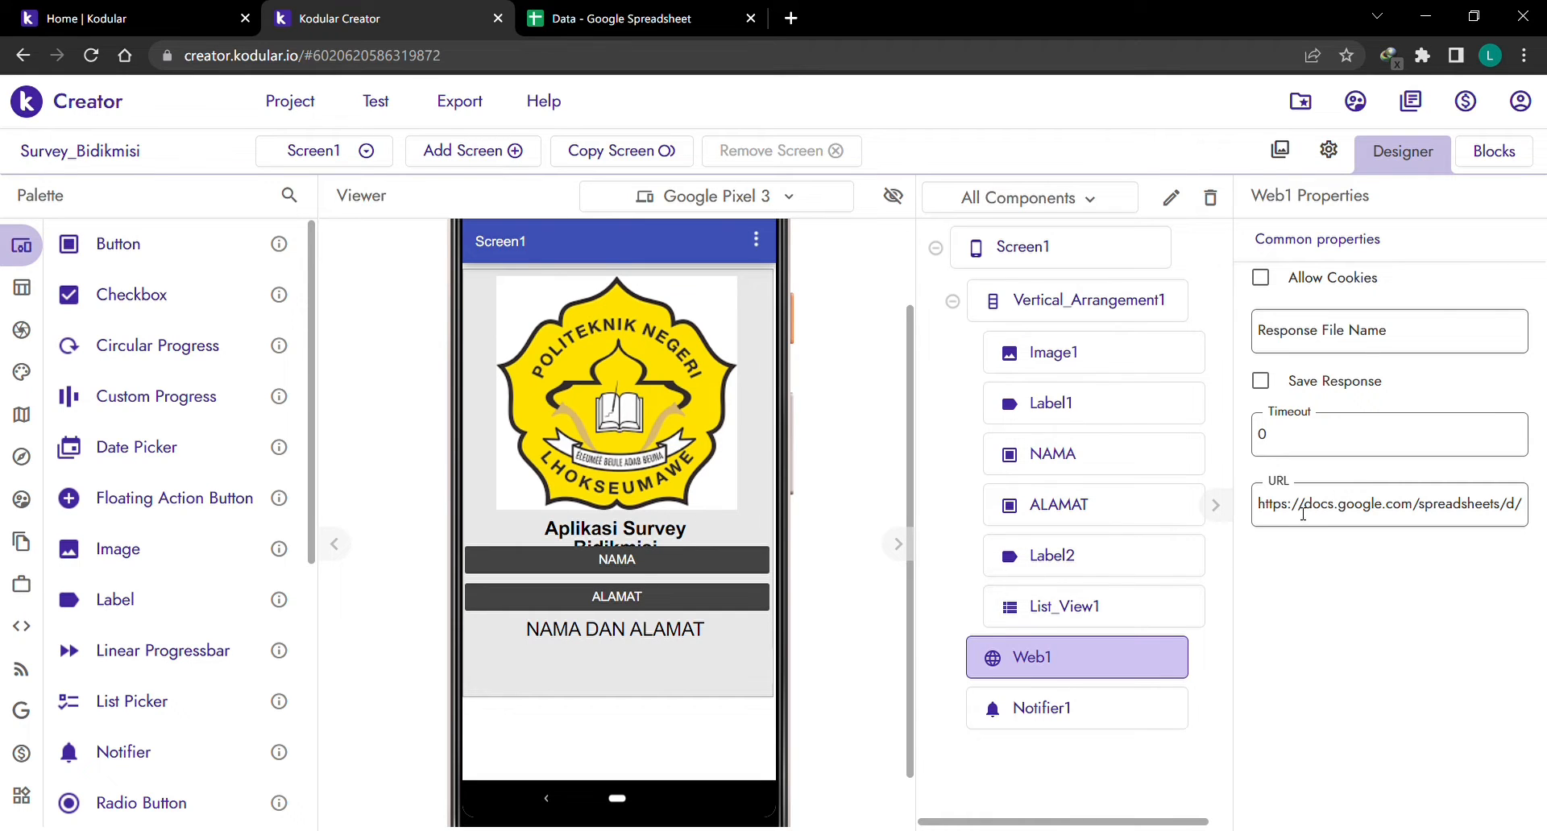
click(1102, 714)
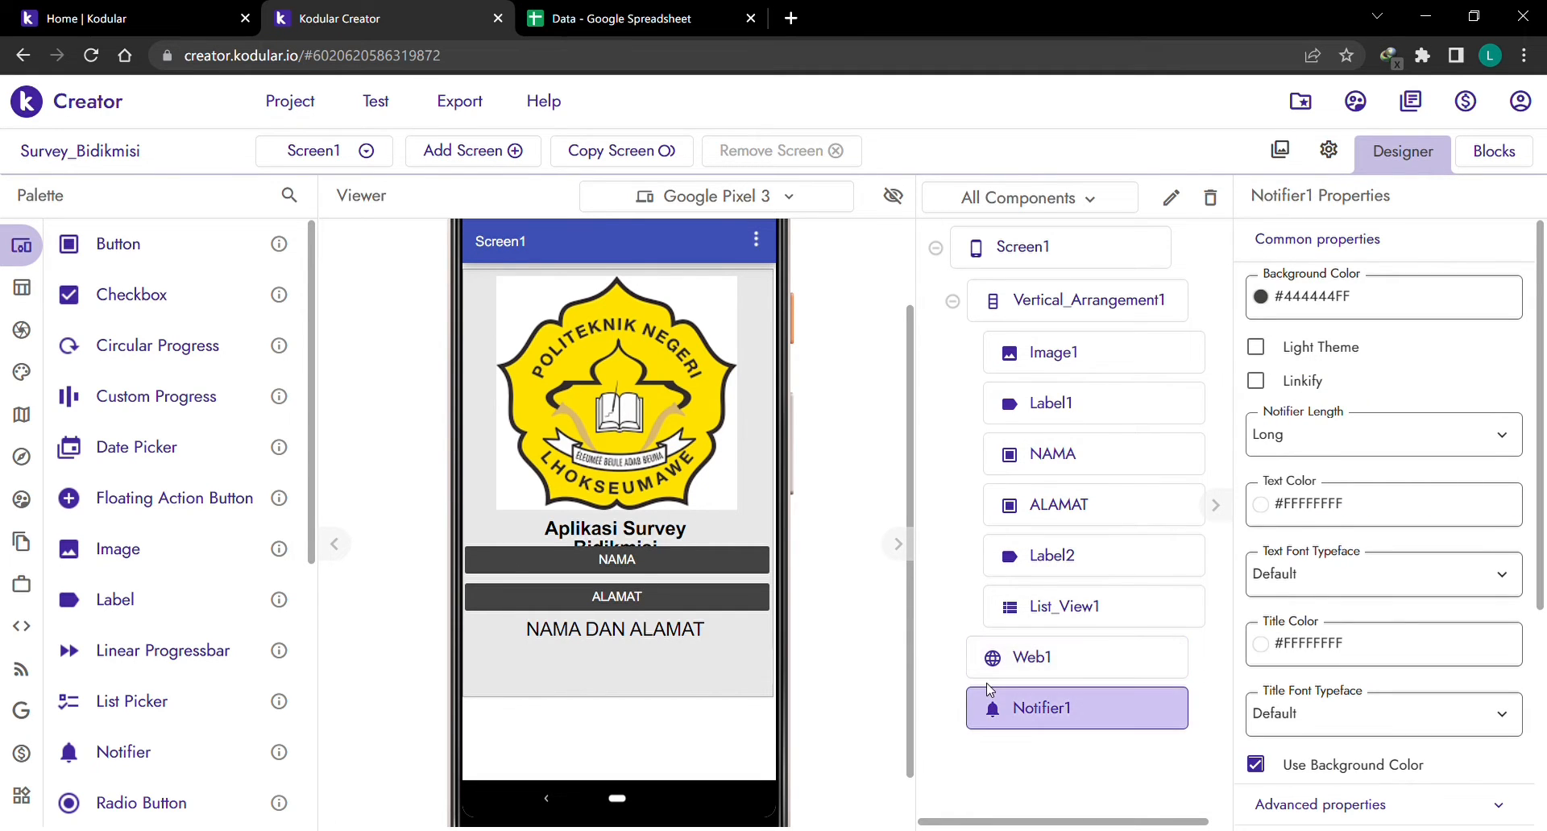
click(642, 566)
click(631, 598)
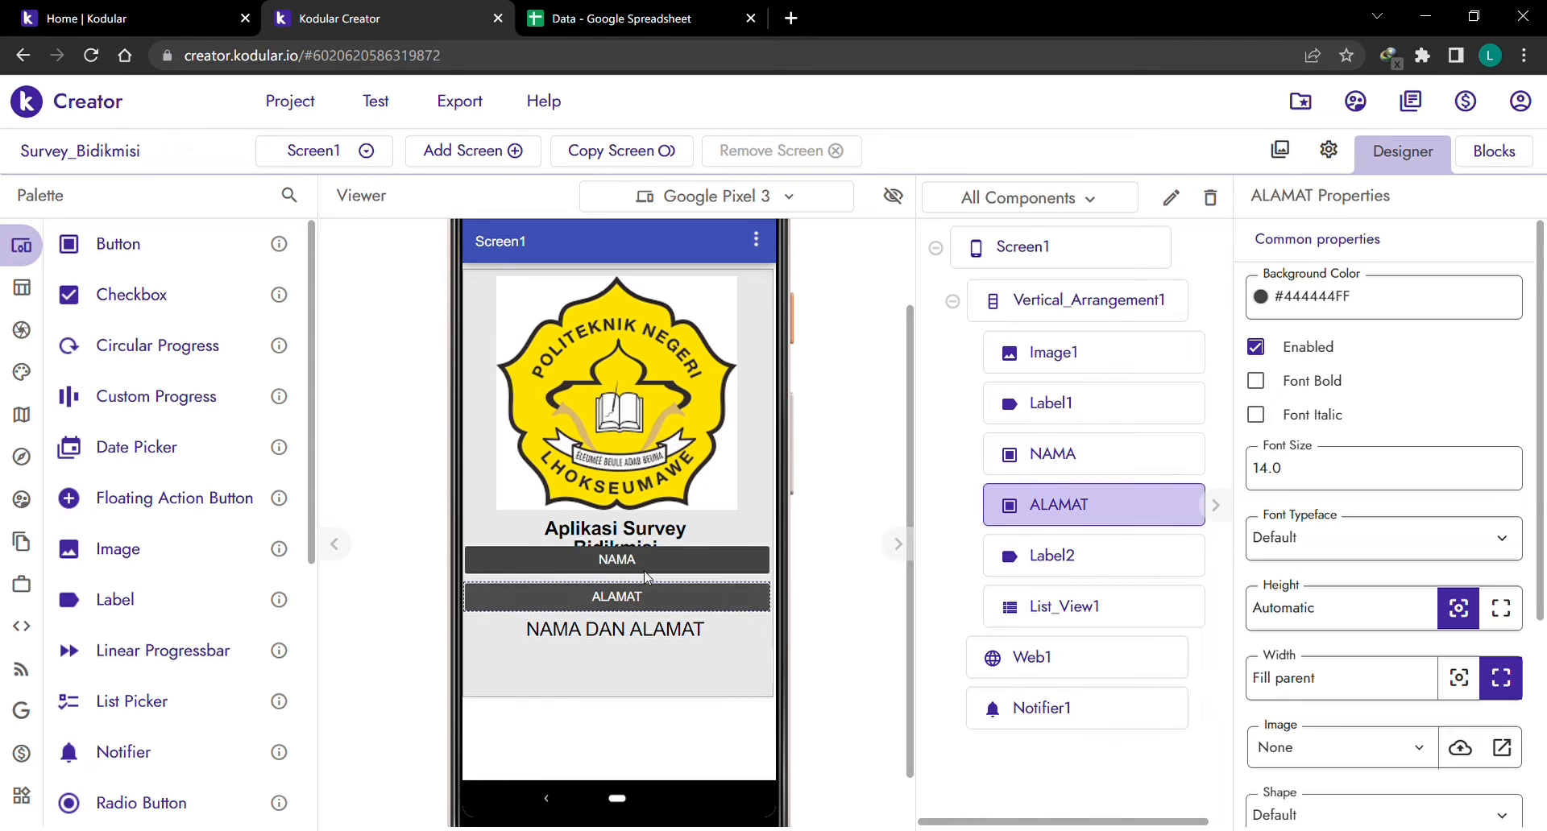
click(643, 569)
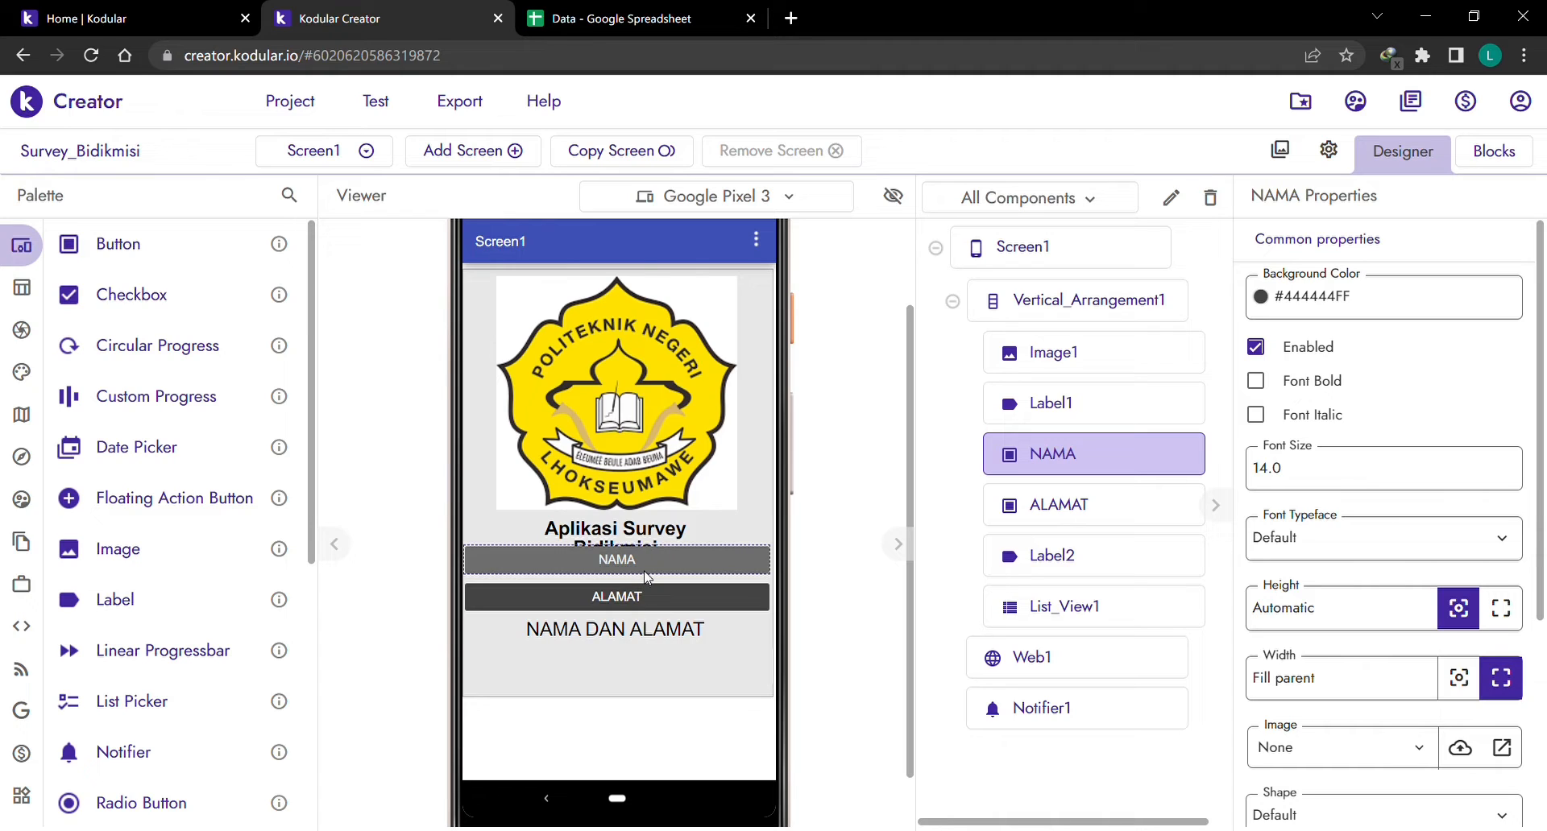
click(1069, 506)
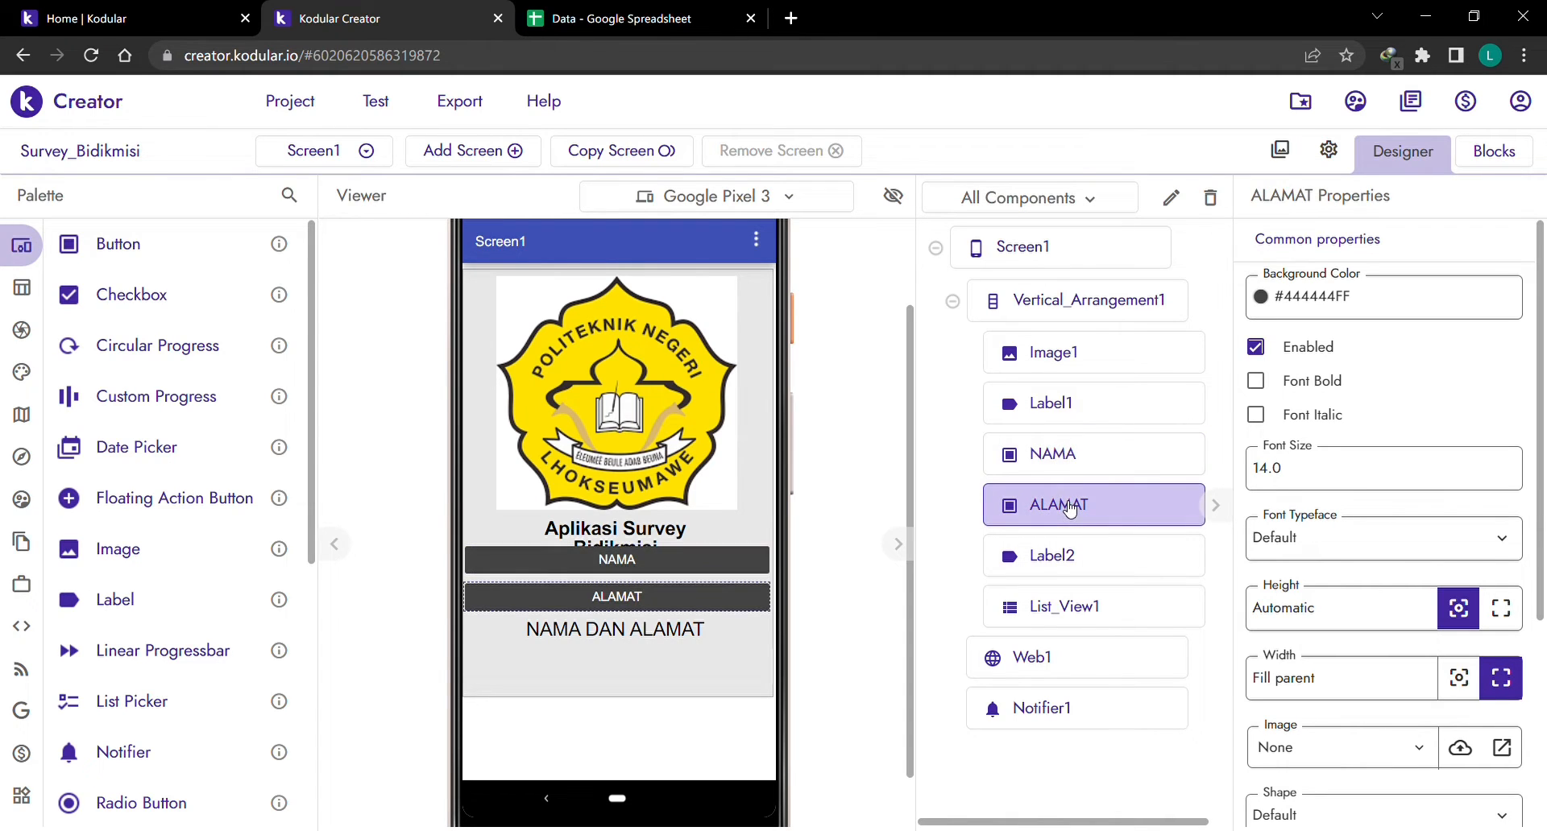
click(1034, 724)
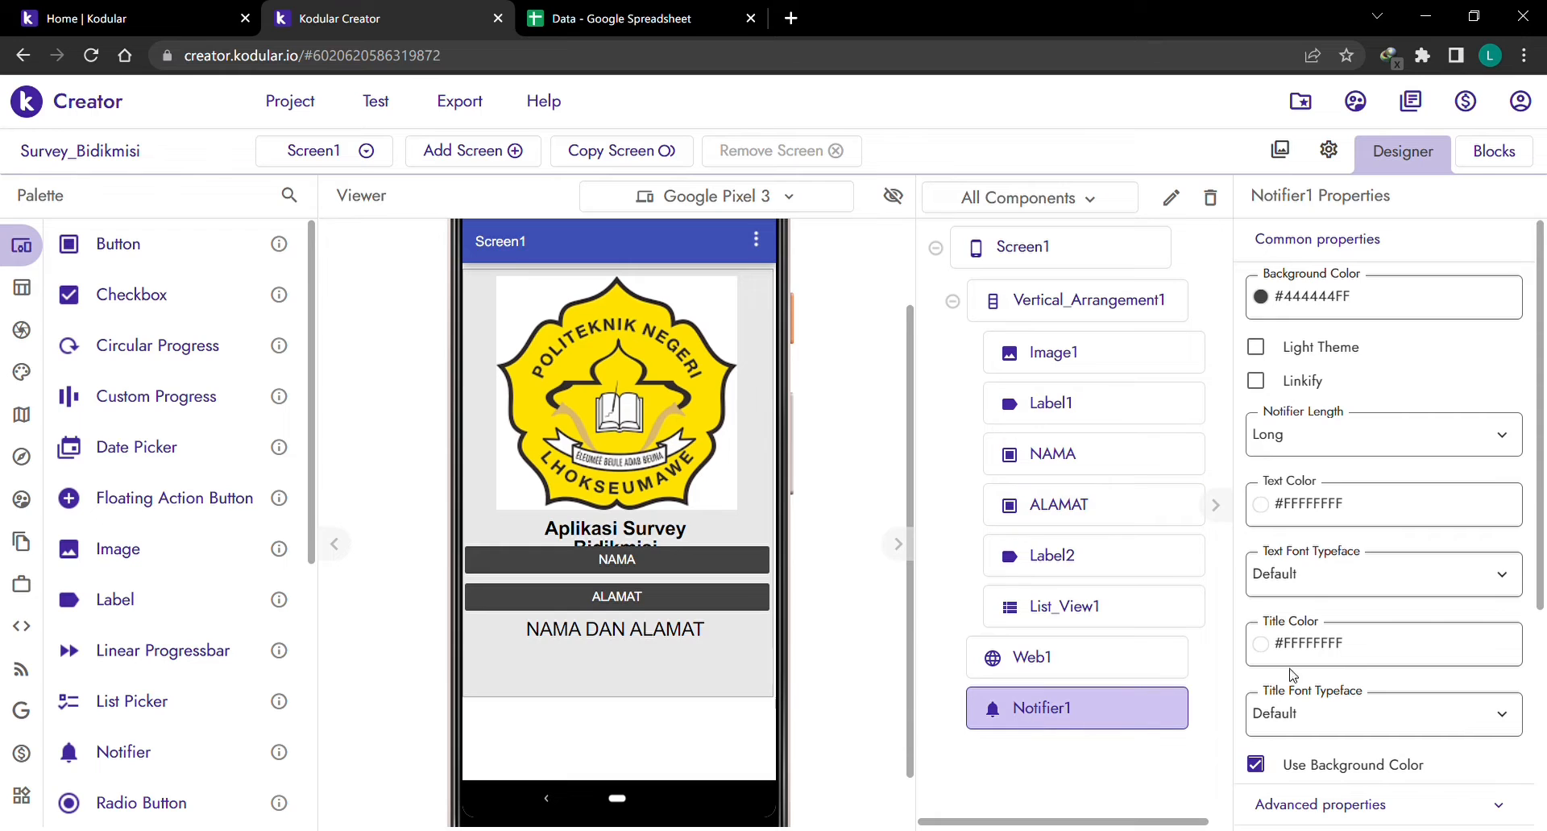
scroll(1356, 654, down, 3)
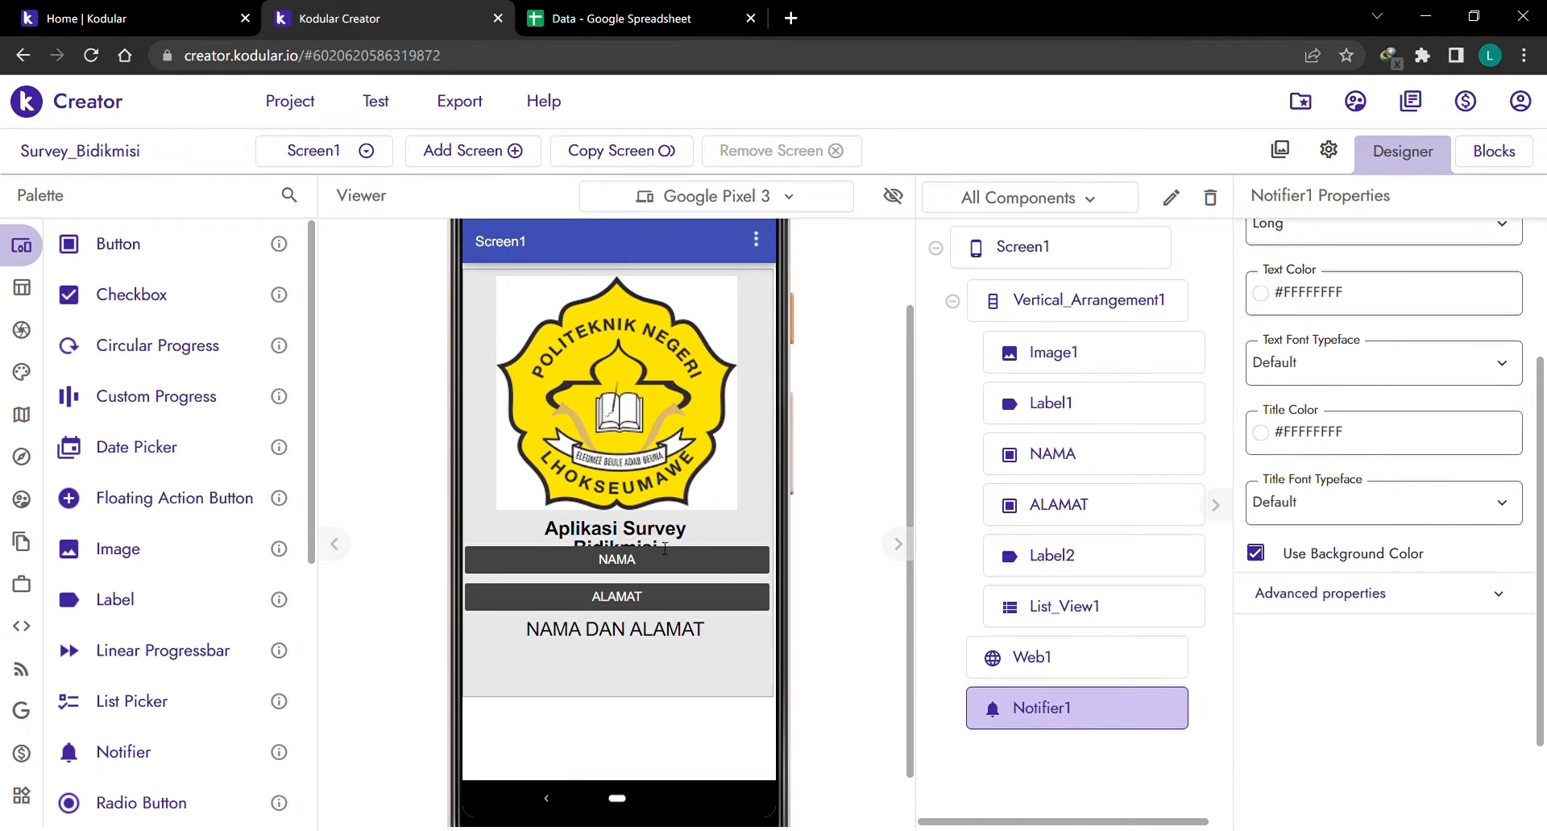
scroll(733, 493, up, 2)
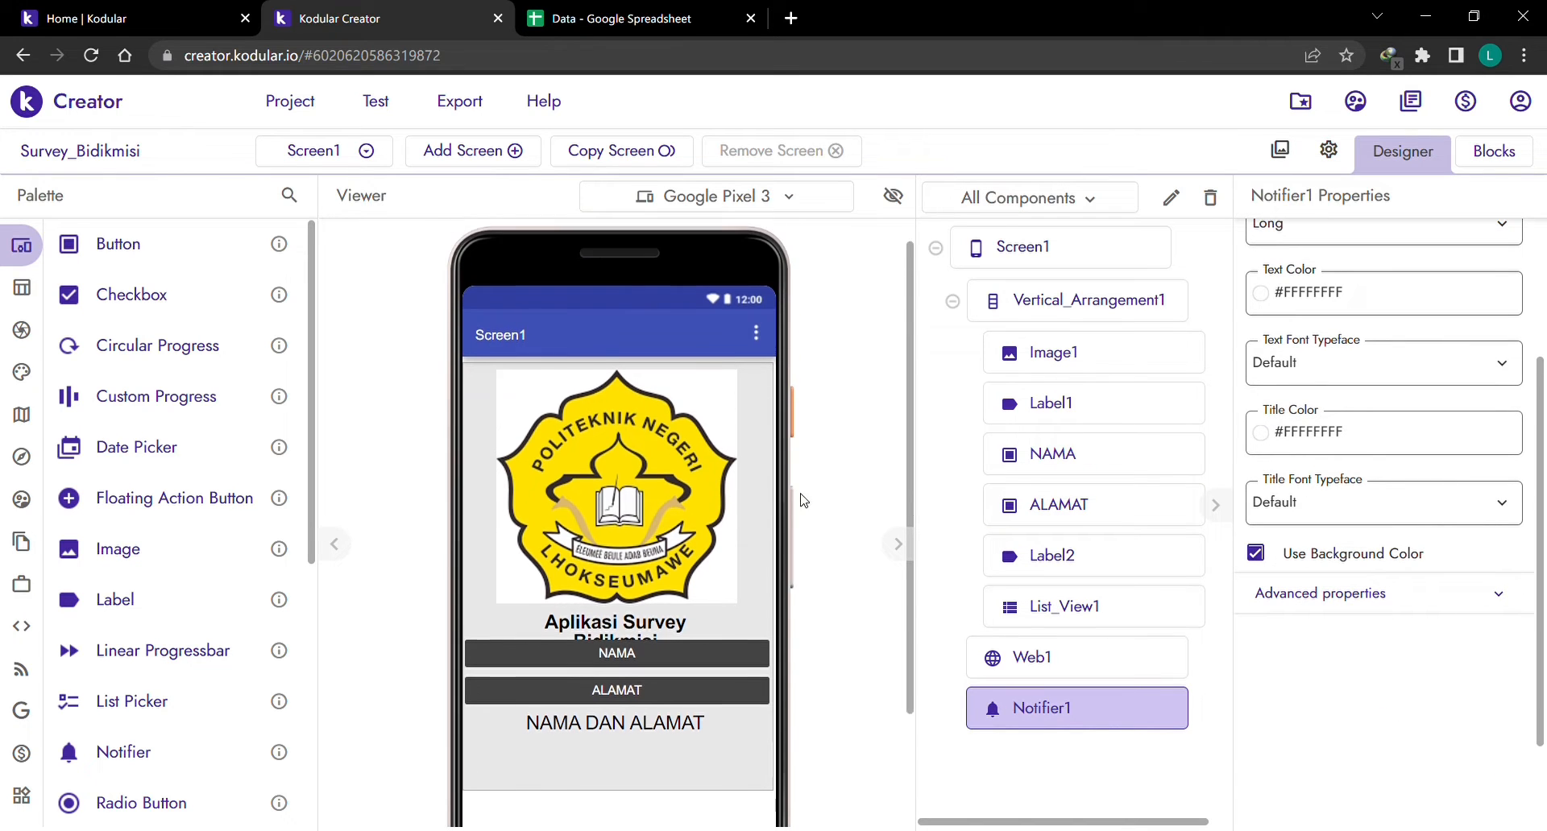
In the Blocks editor, browse the block drawers of the NAMA button and Label2.
click(1493, 152)
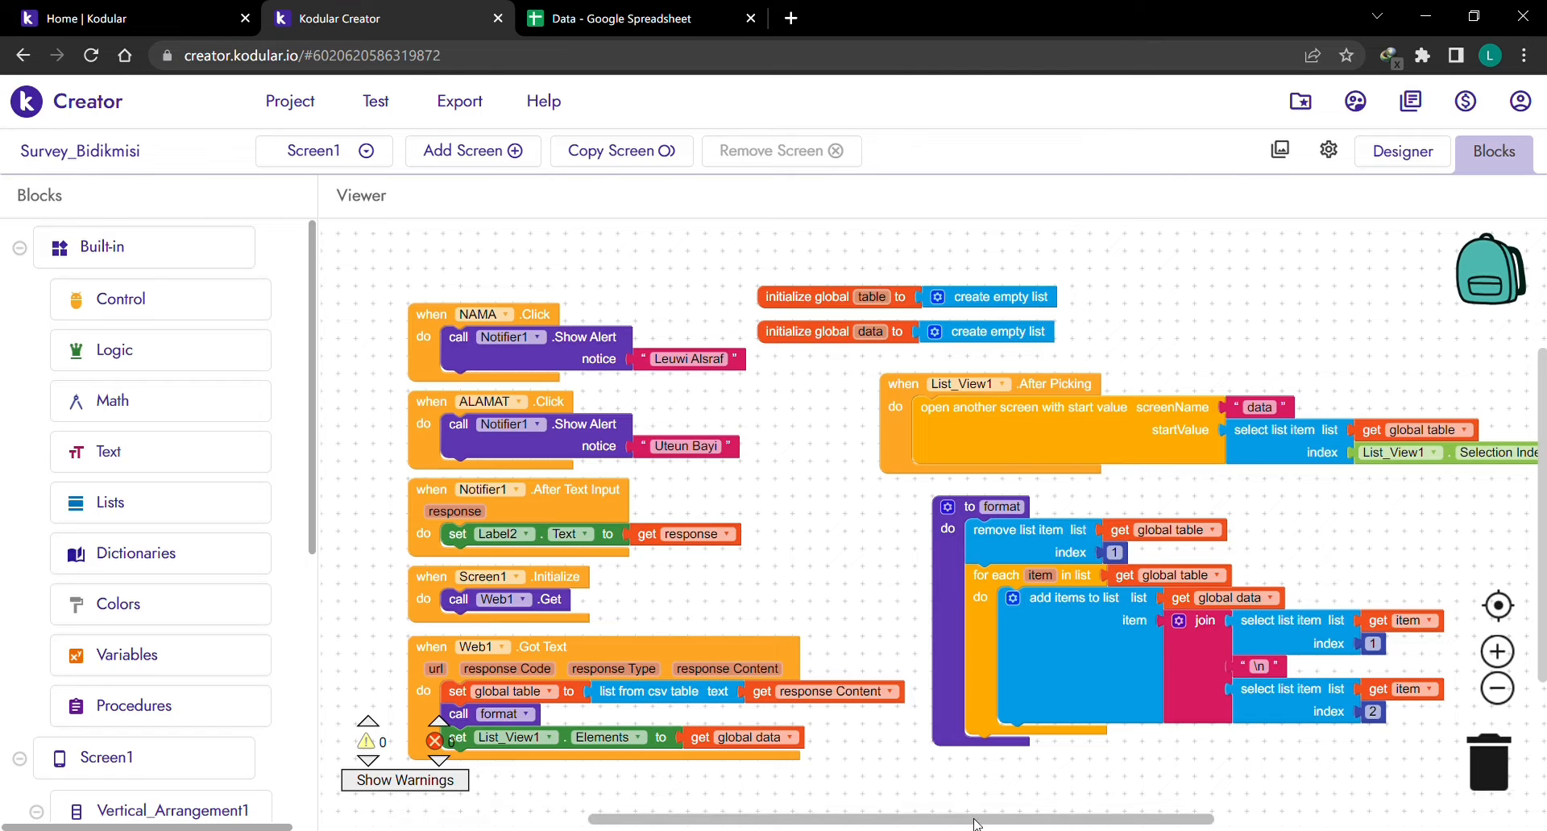
mouse_move(959, 820)
mouse_down()
mouse_move(987, 814)
mouse_move(971, 816)
mouse_up()
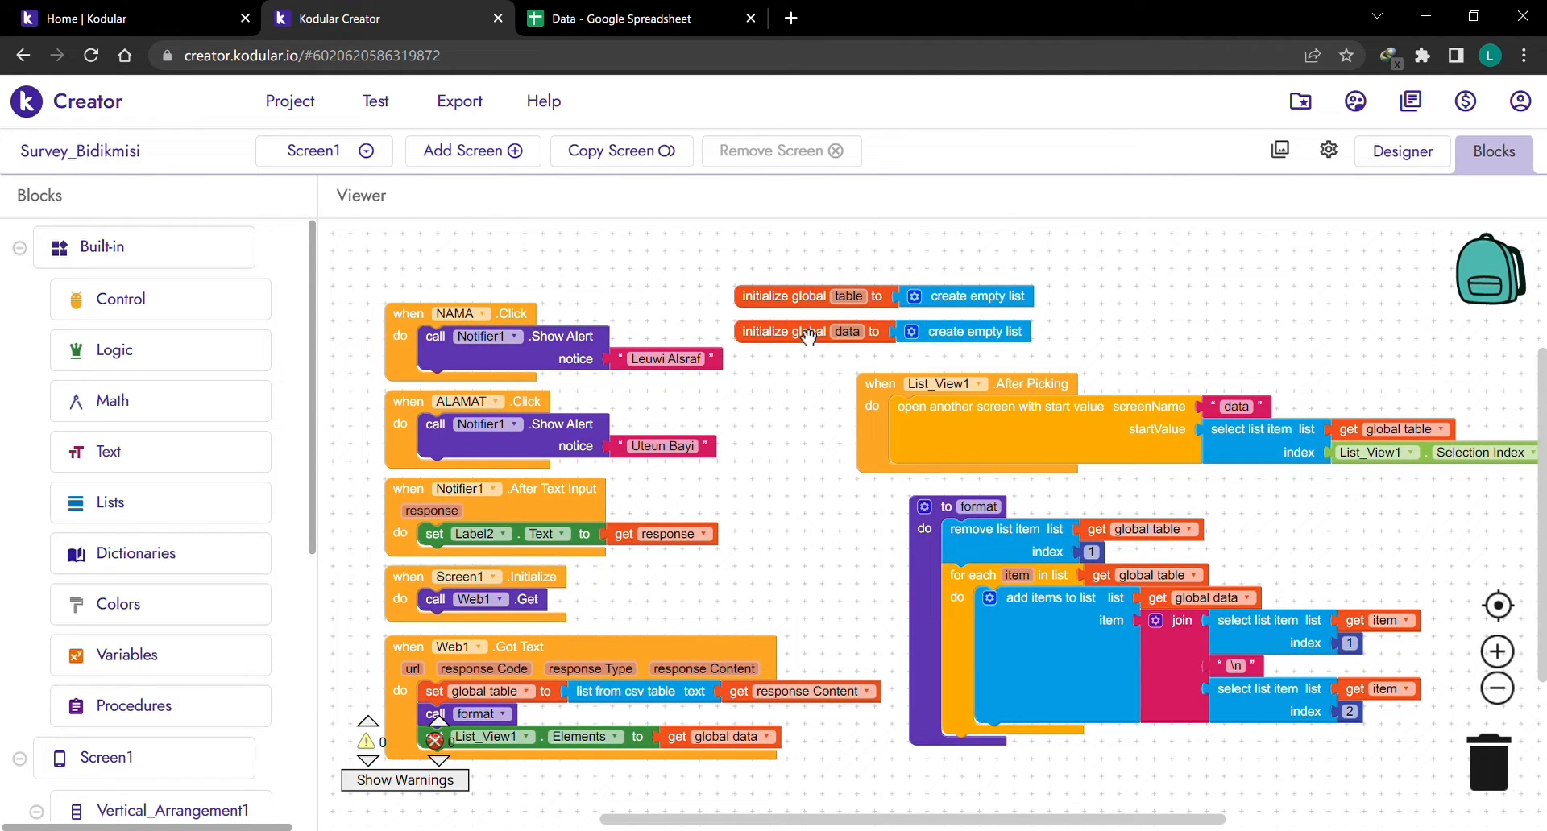
mouse_move(845, 336)
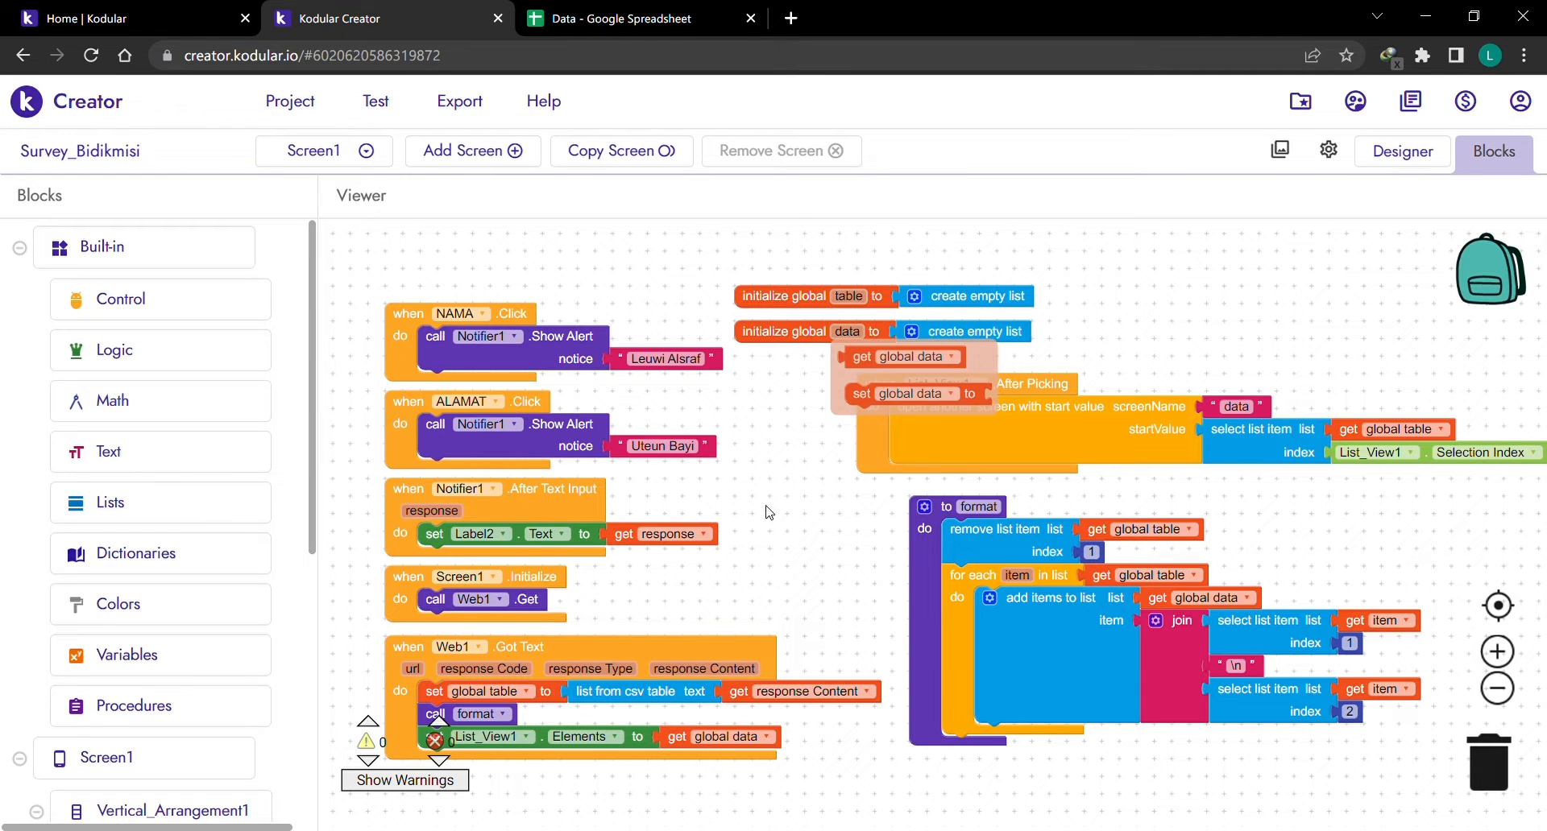
scroll(153, 405, down, 1)
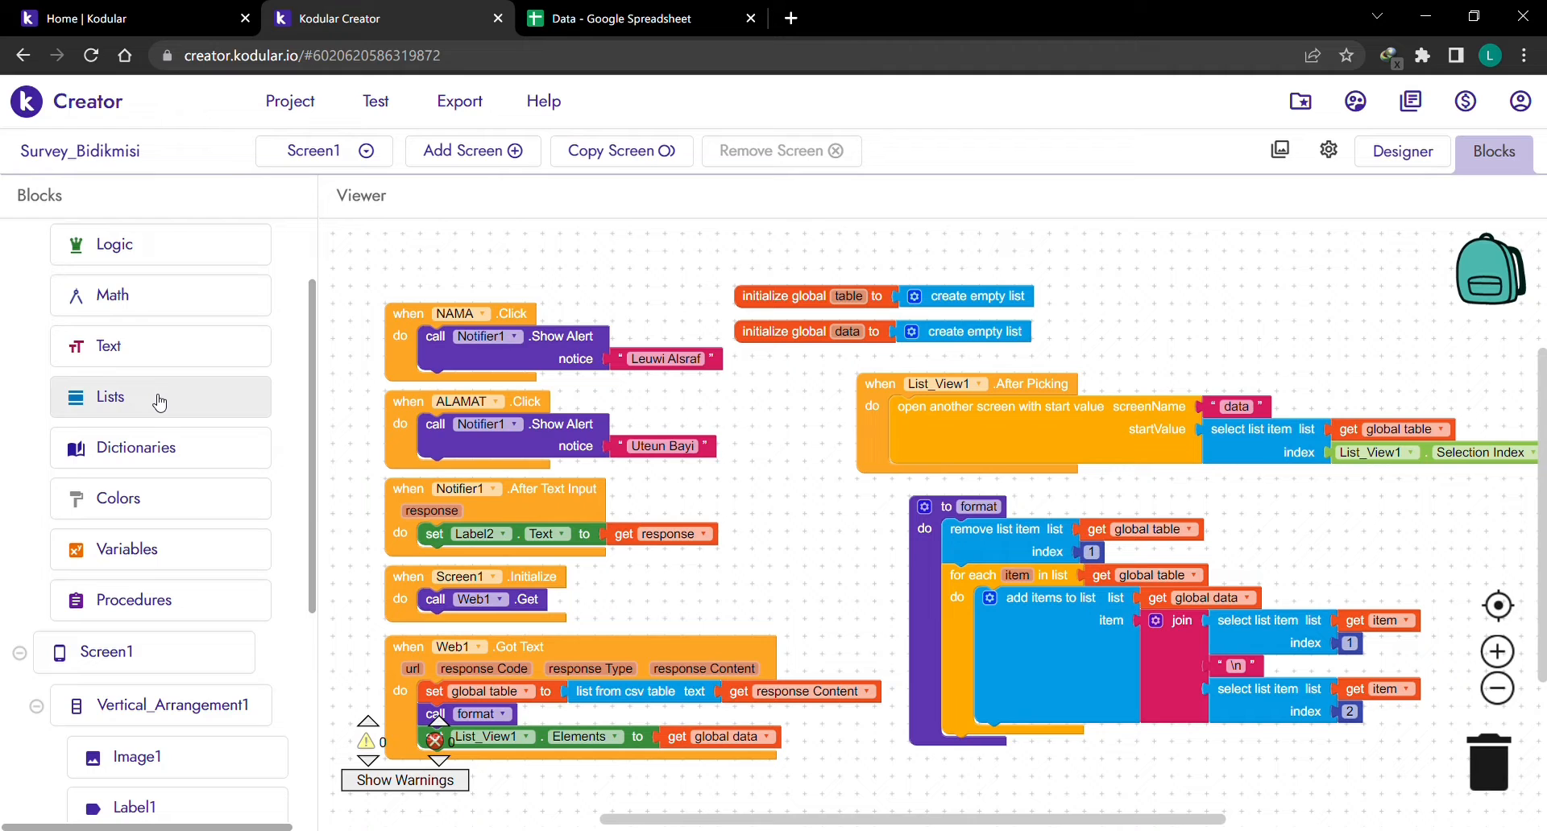
scroll(165, 399, down, 2)
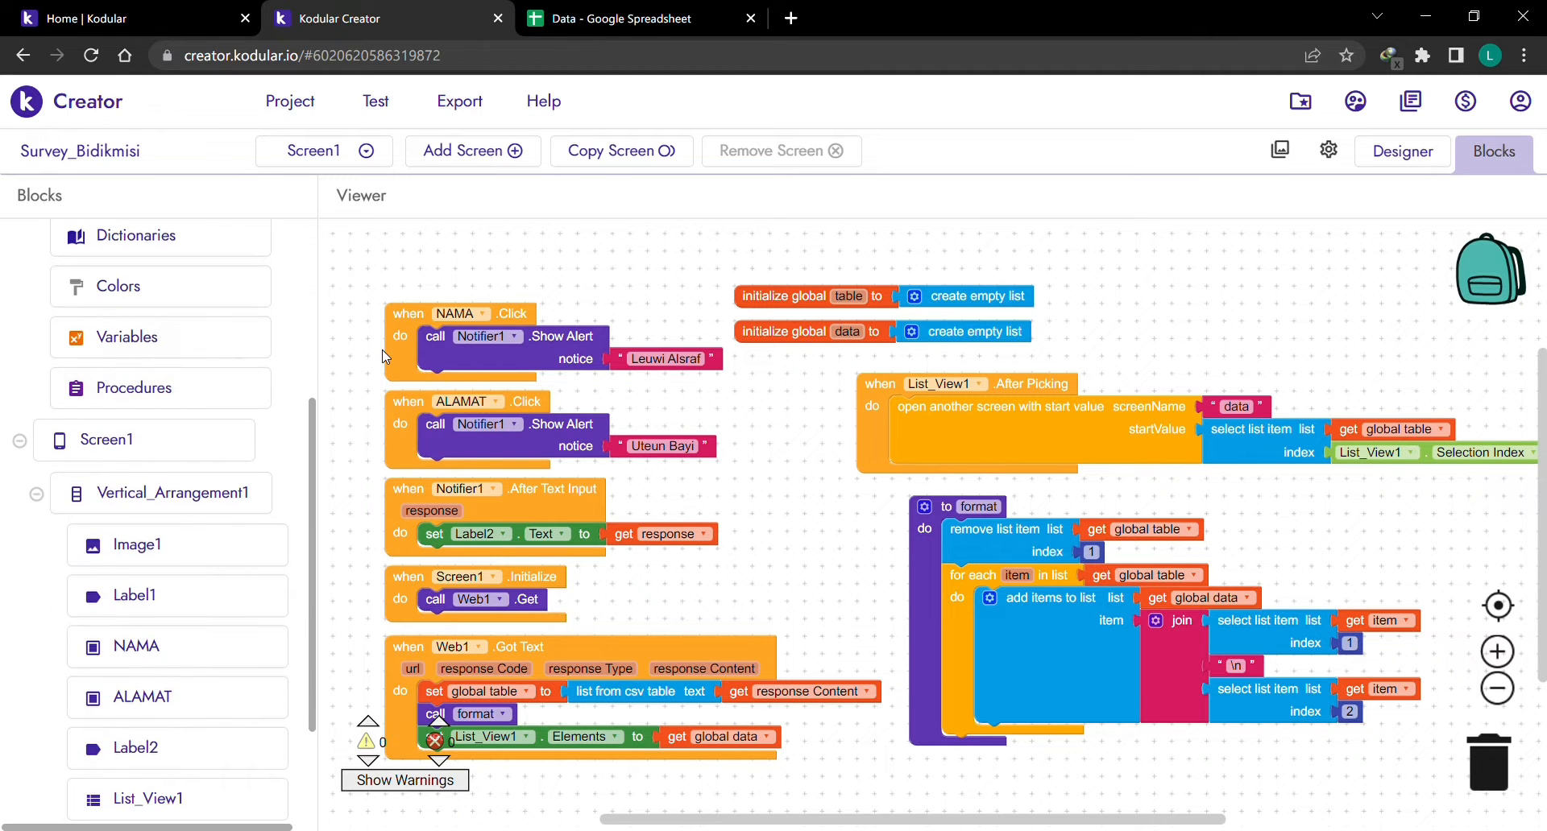
scroll(191, 571, down, 2)
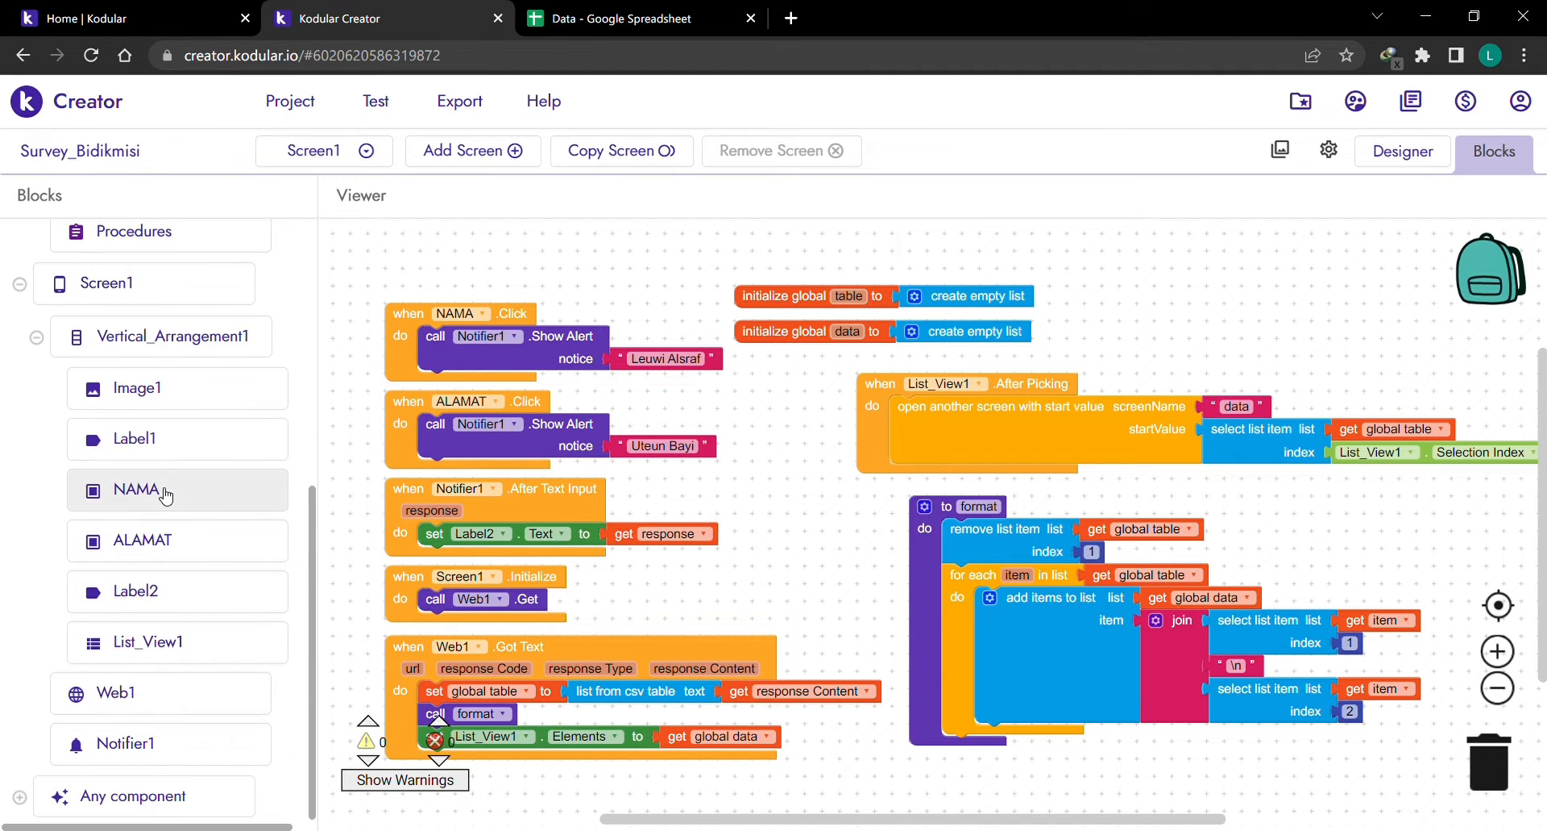
click(166, 492)
click(627, 269)
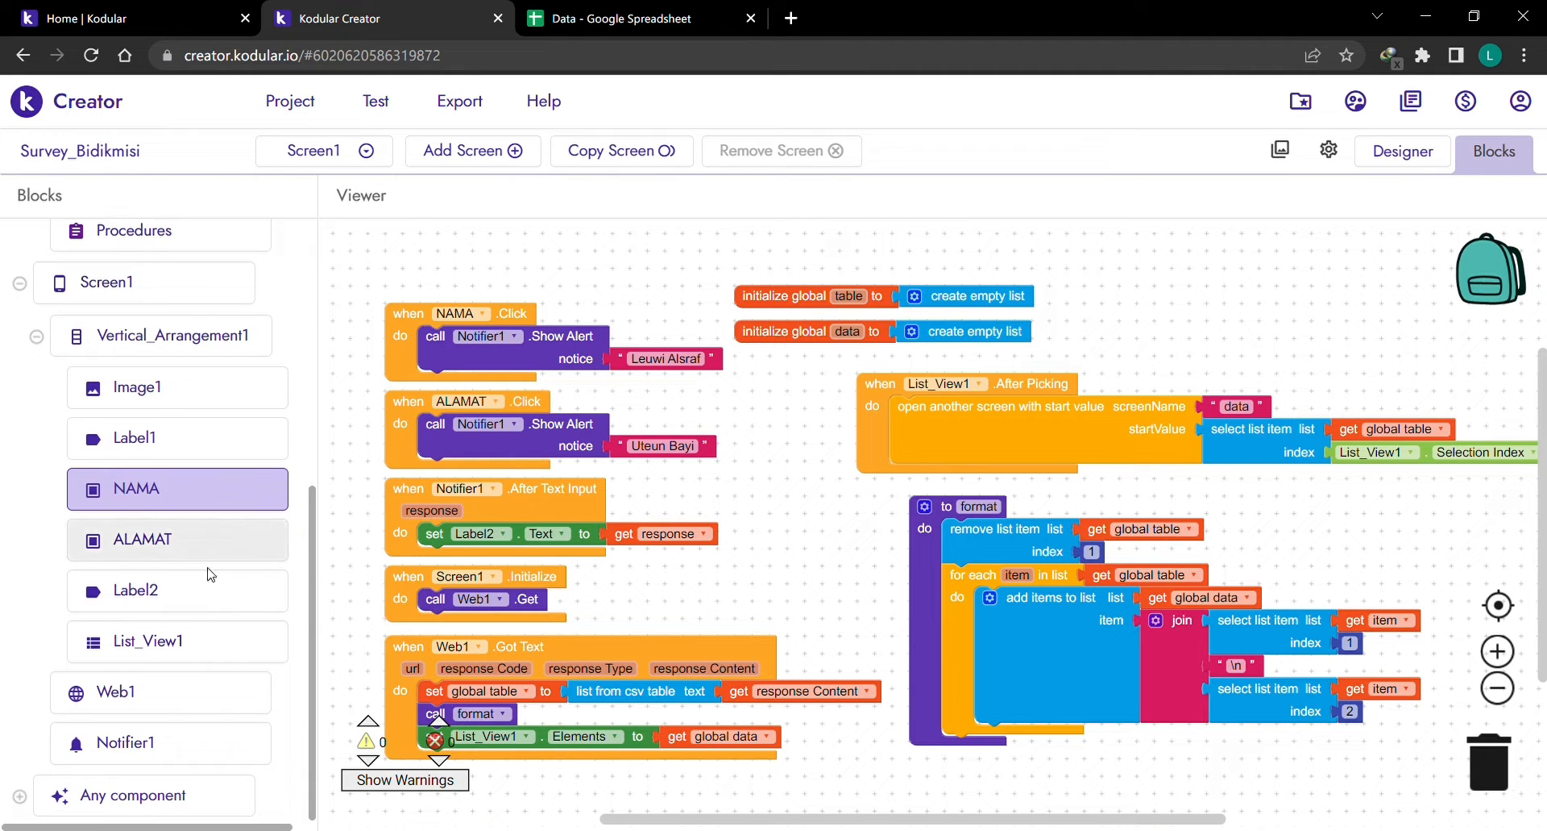
click(162, 591)
click(755, 520)
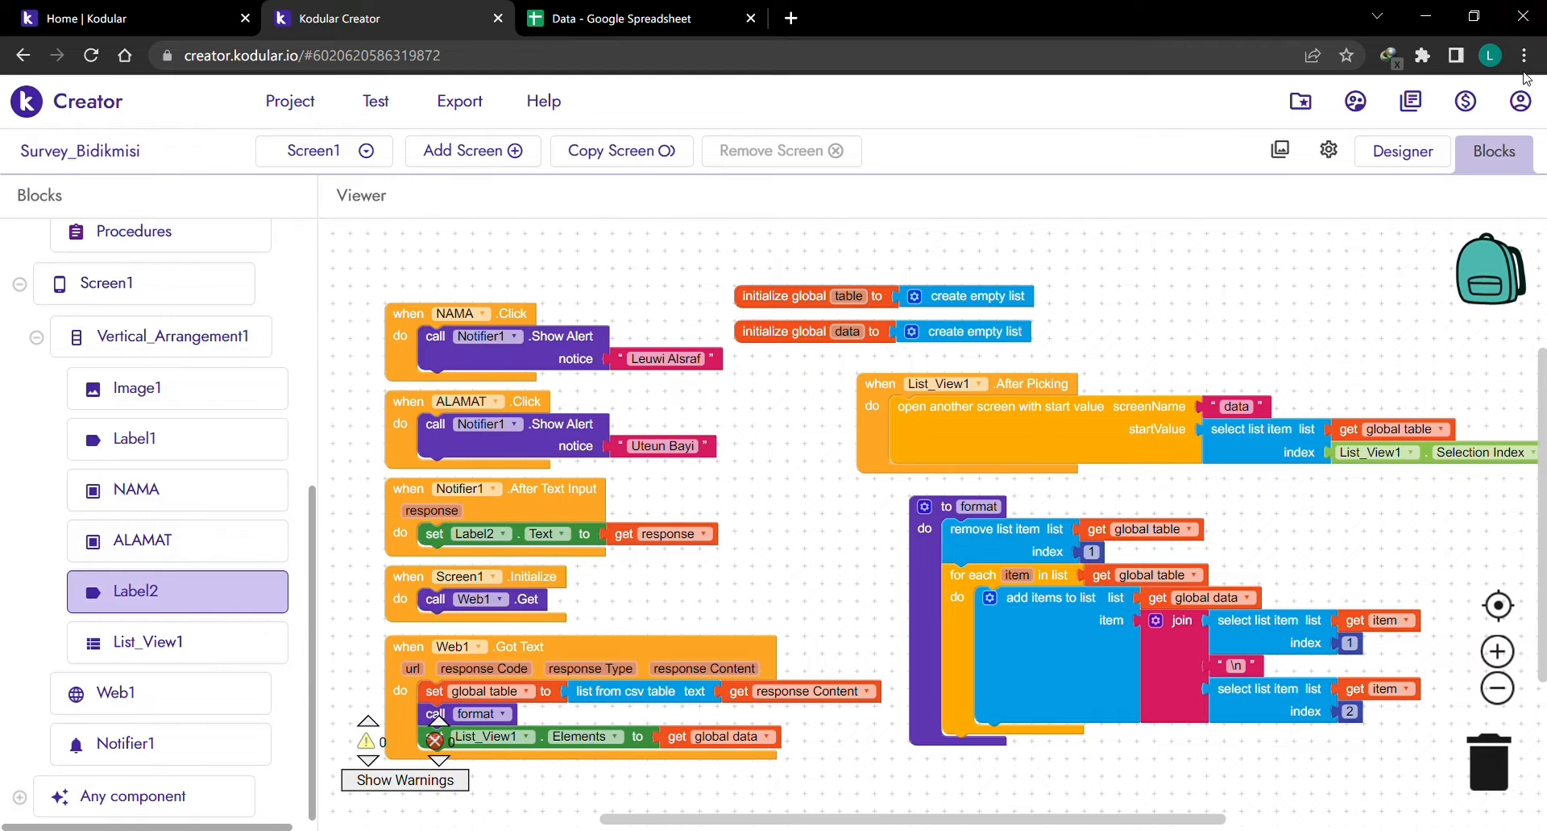
Select the NAMA DAN ALAMAT label, then inspect Web1's blocks in the Blocks editor.
click(1387, 152)
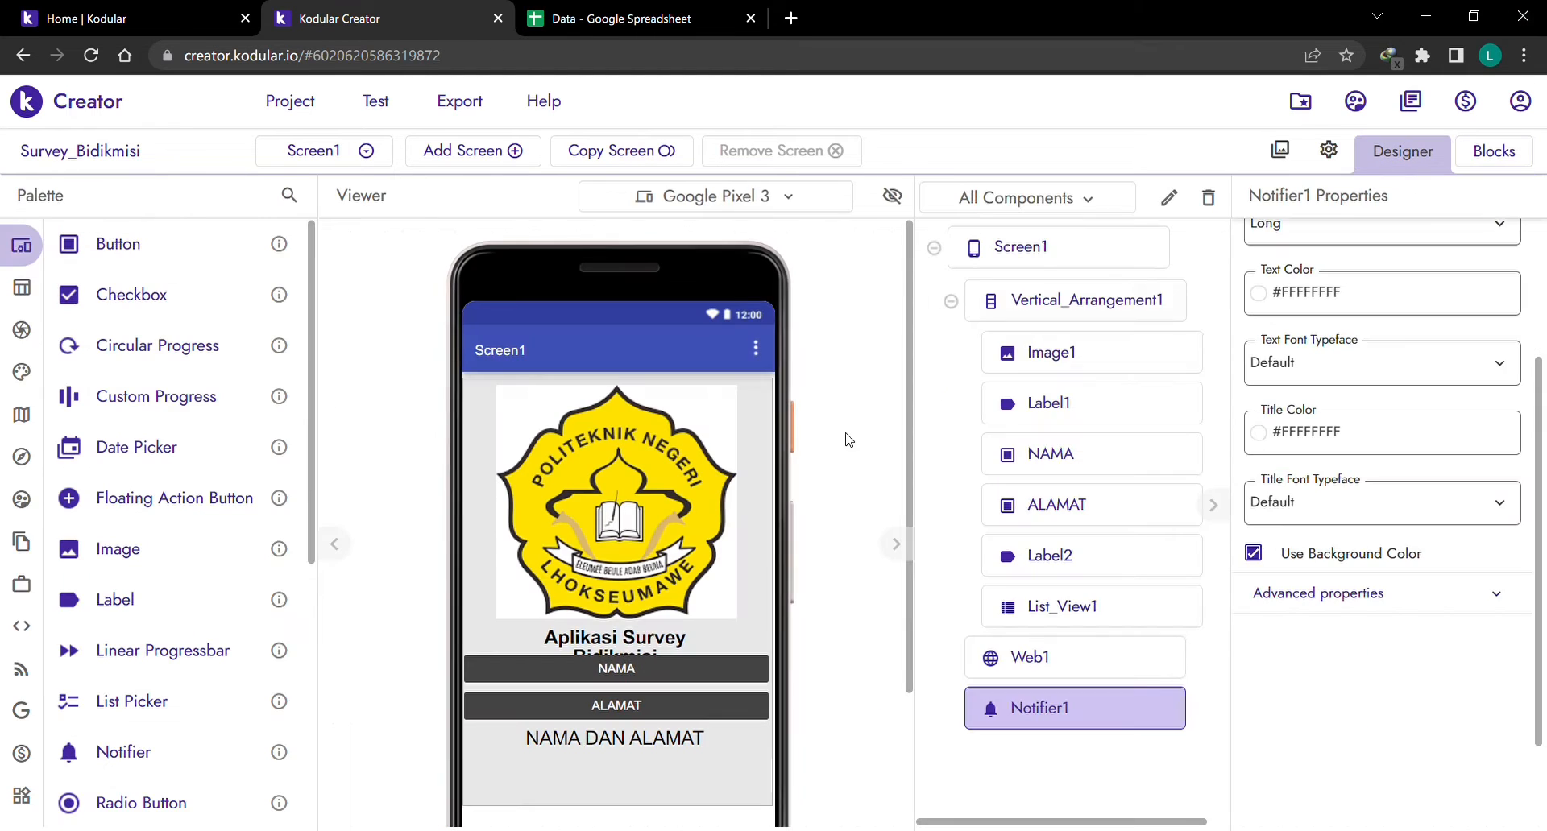
click(621, 745)
click(1512, 159)
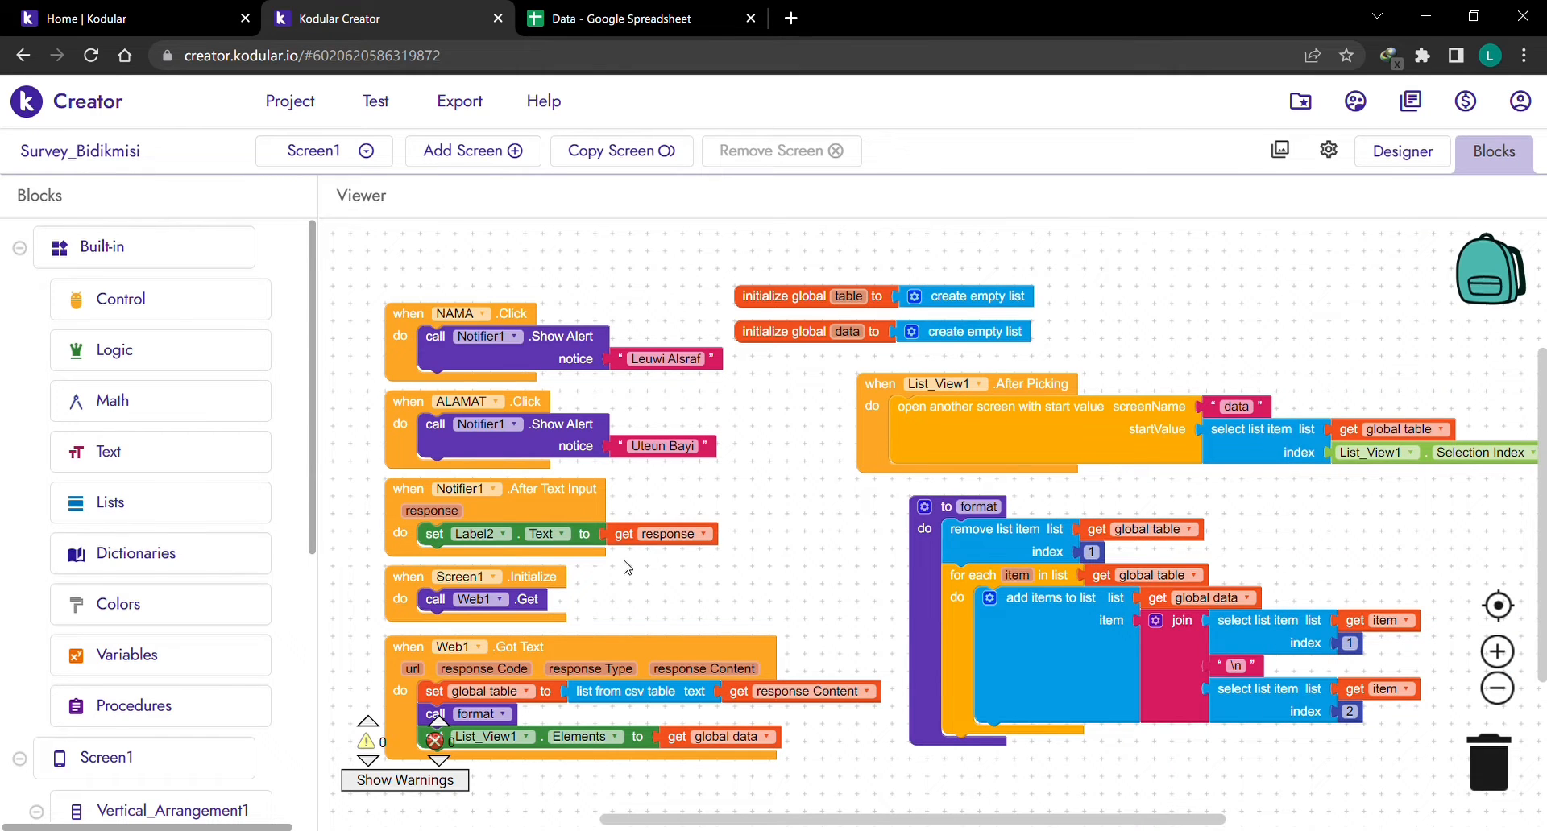
scroll(627, 567, down, 3)
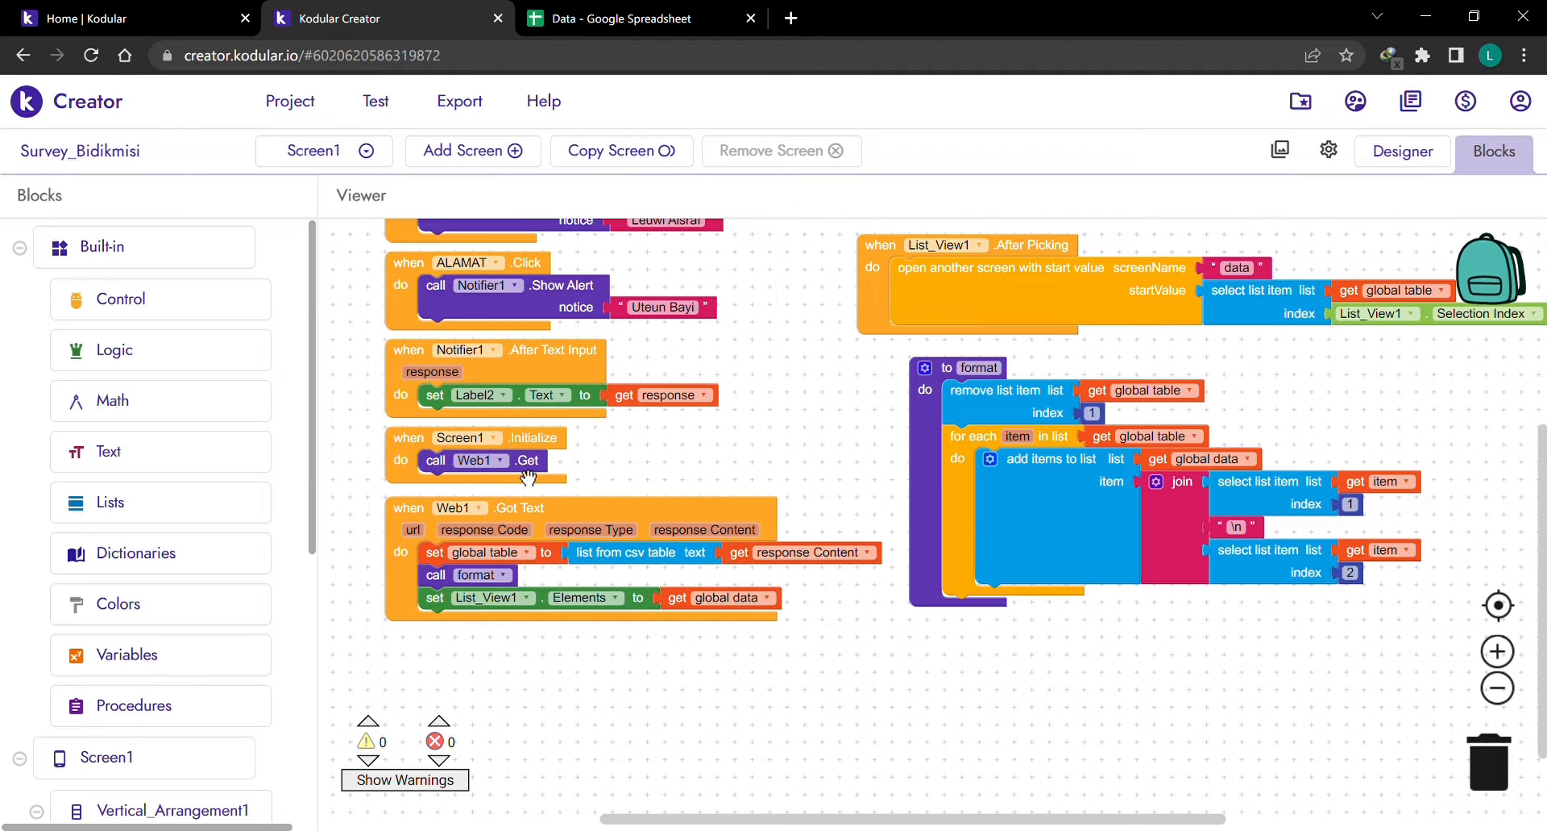
scroll(166, 535, down, 5)
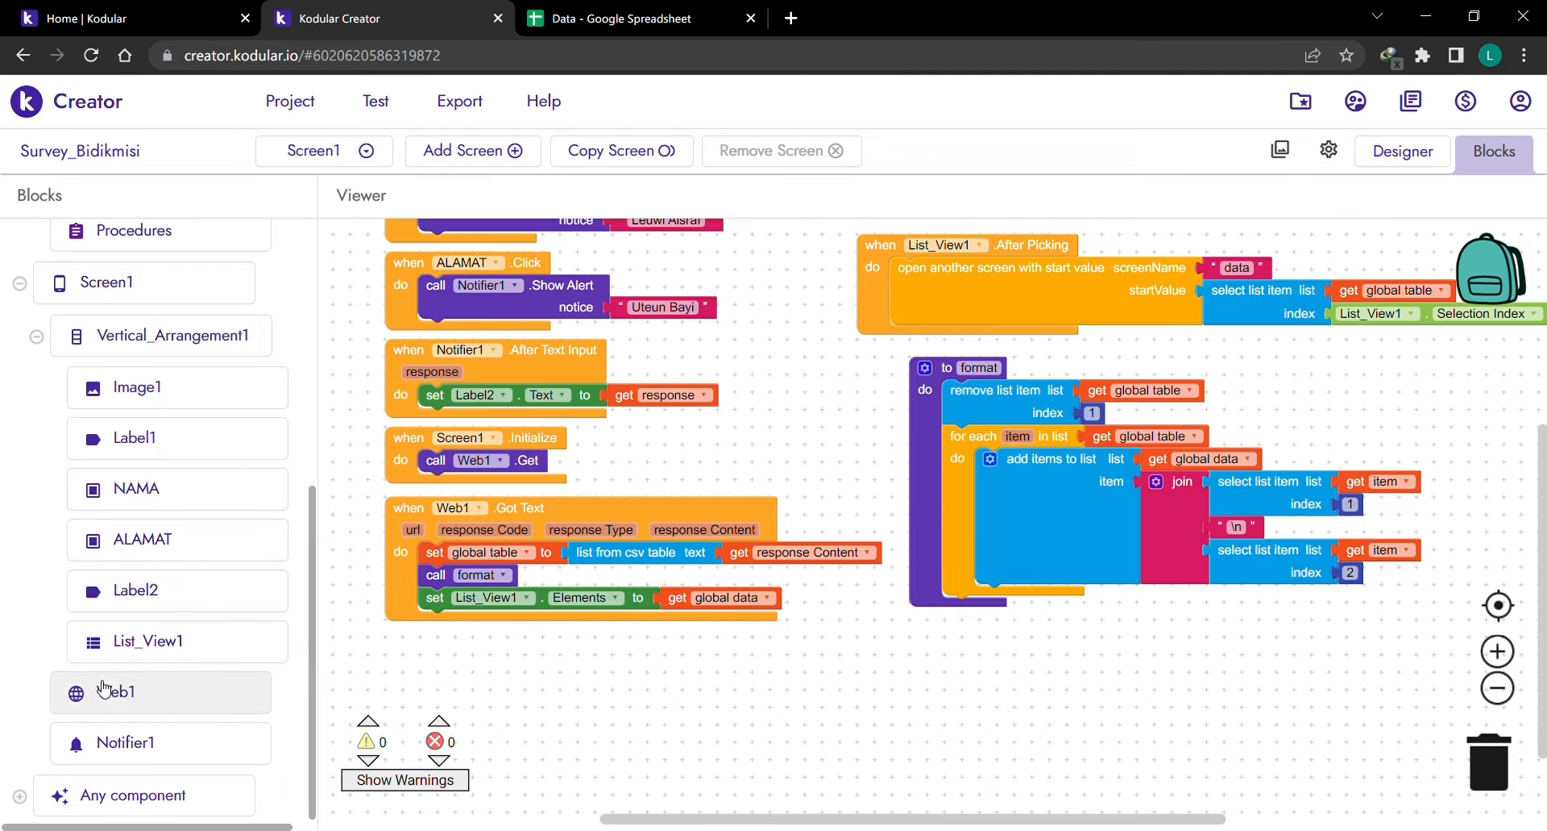
click(104, 689)
click(902, 731)
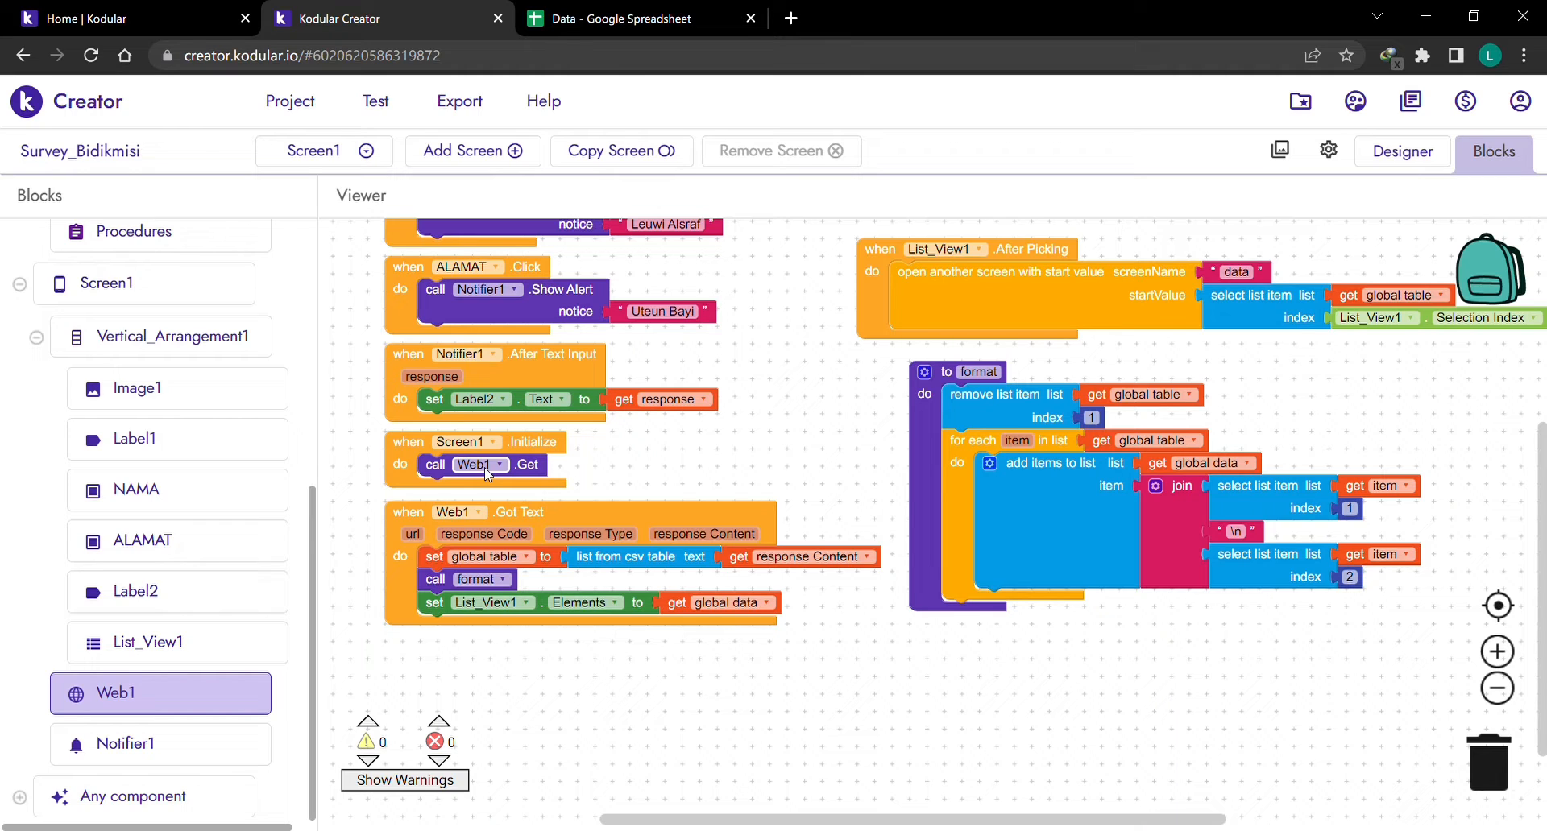
Bring up the Data spreadsheet showing Lhokseumawe, 1.000.000 and 76.000.
click(653, 8)
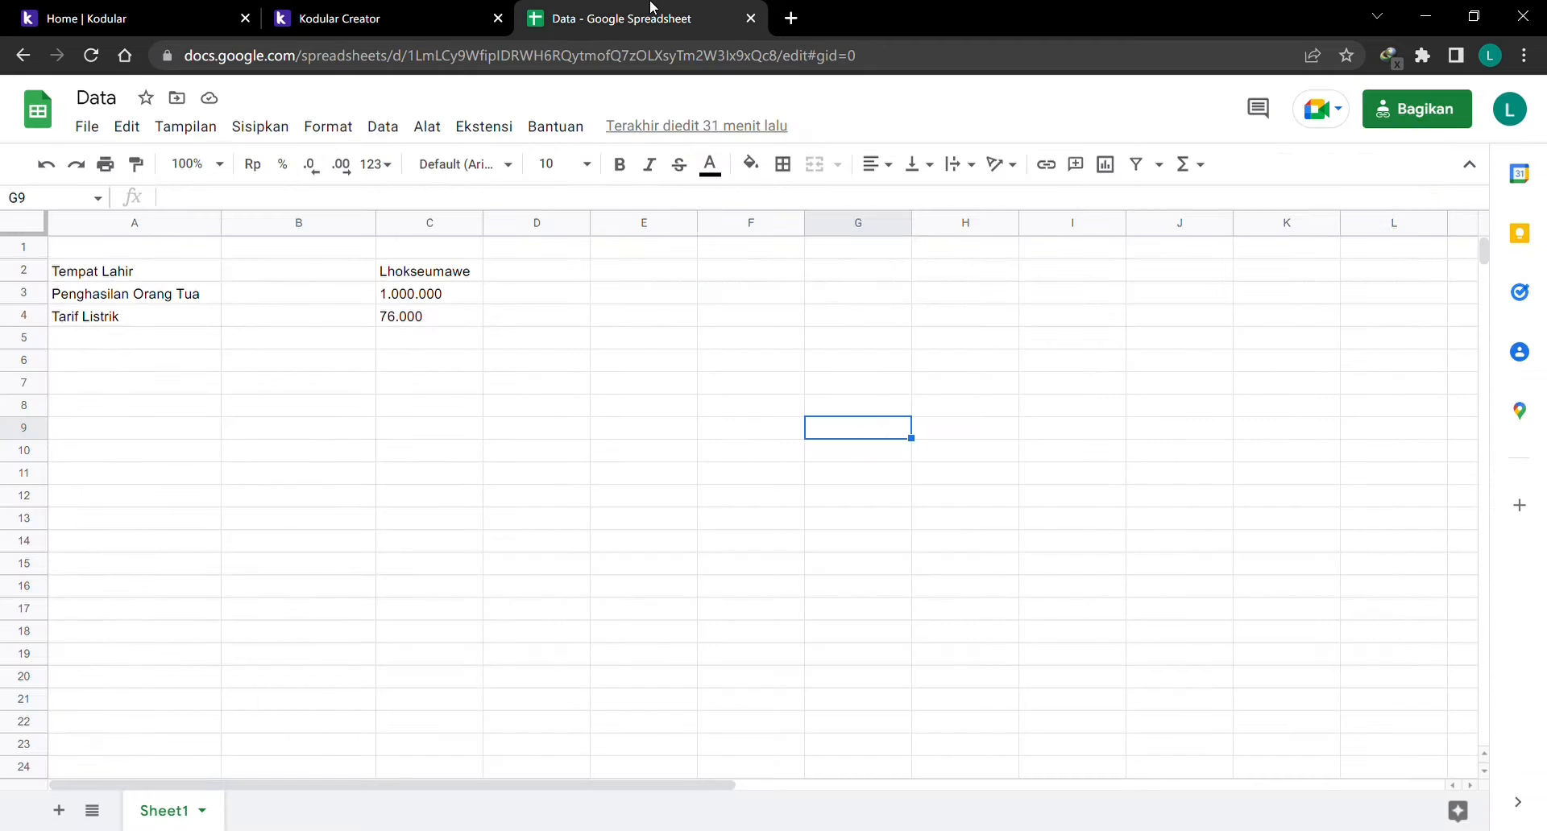
click(359, 24)
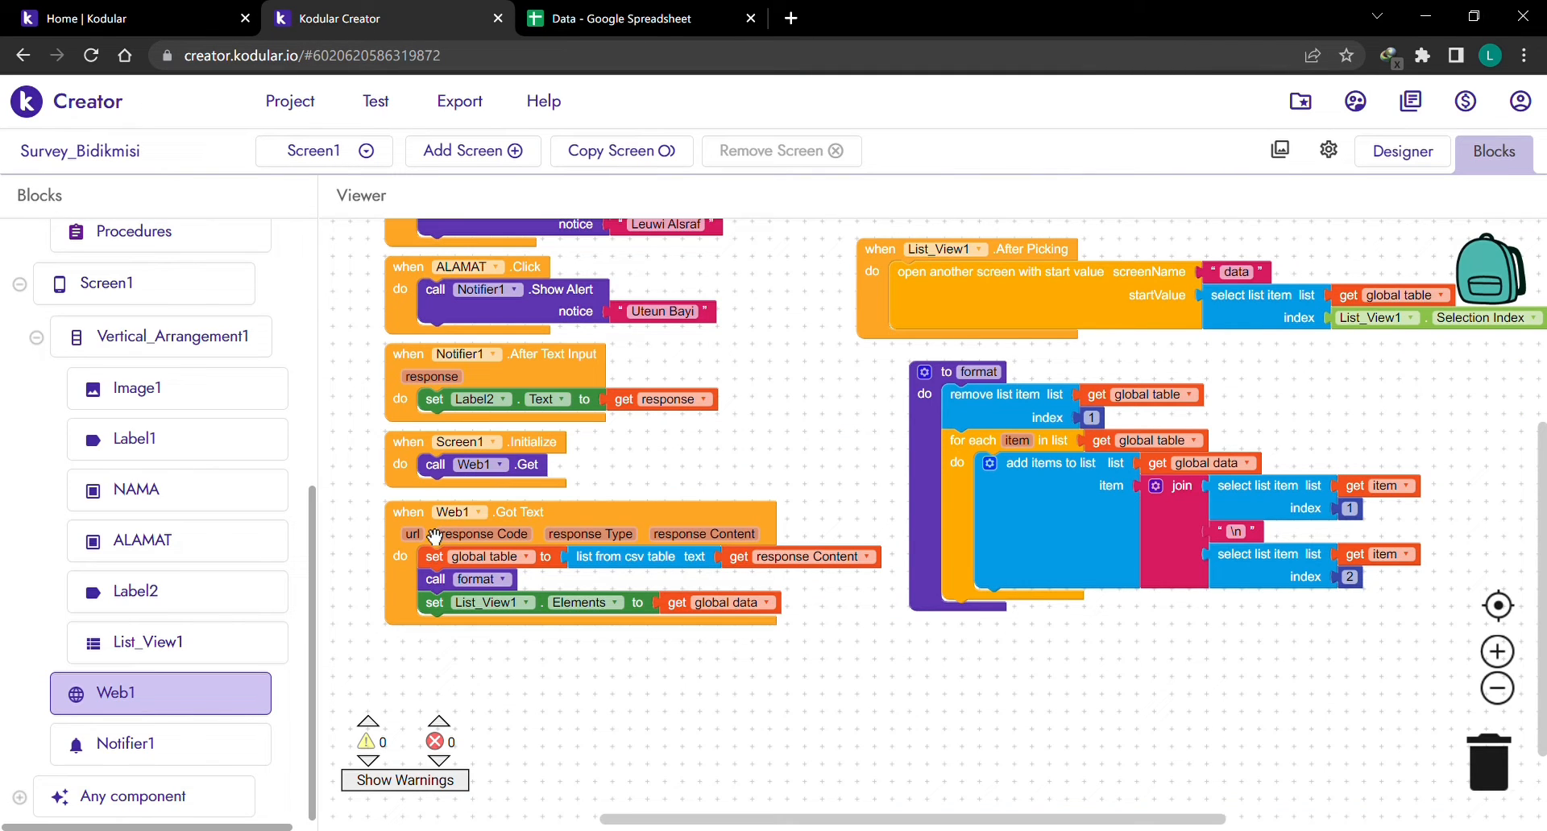
mouse_move(460, 534)
mouse_move(600, 573)
mouse_move(701, 571)
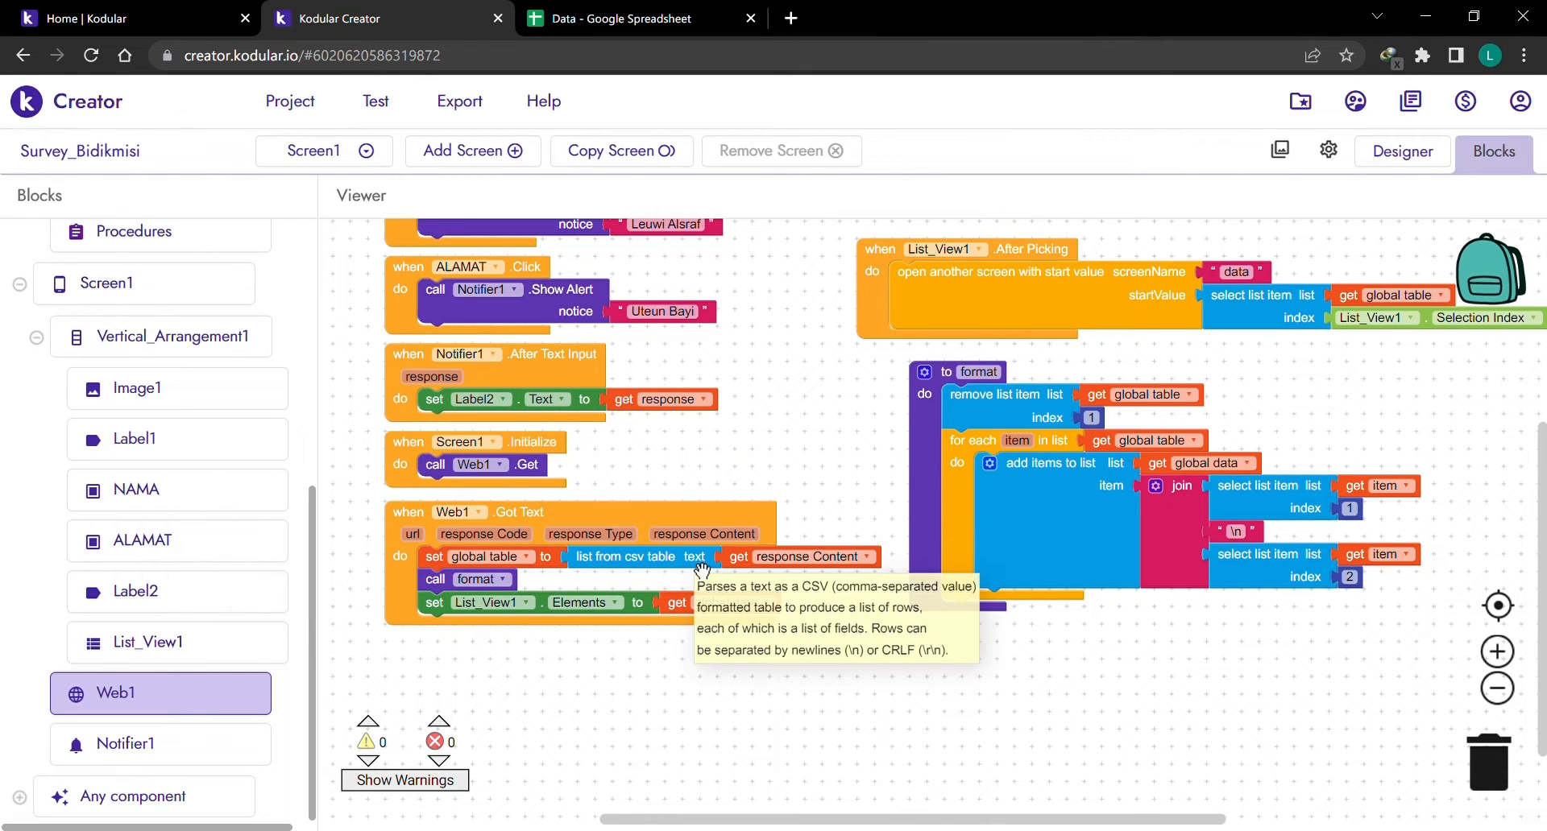
click(642, 9)
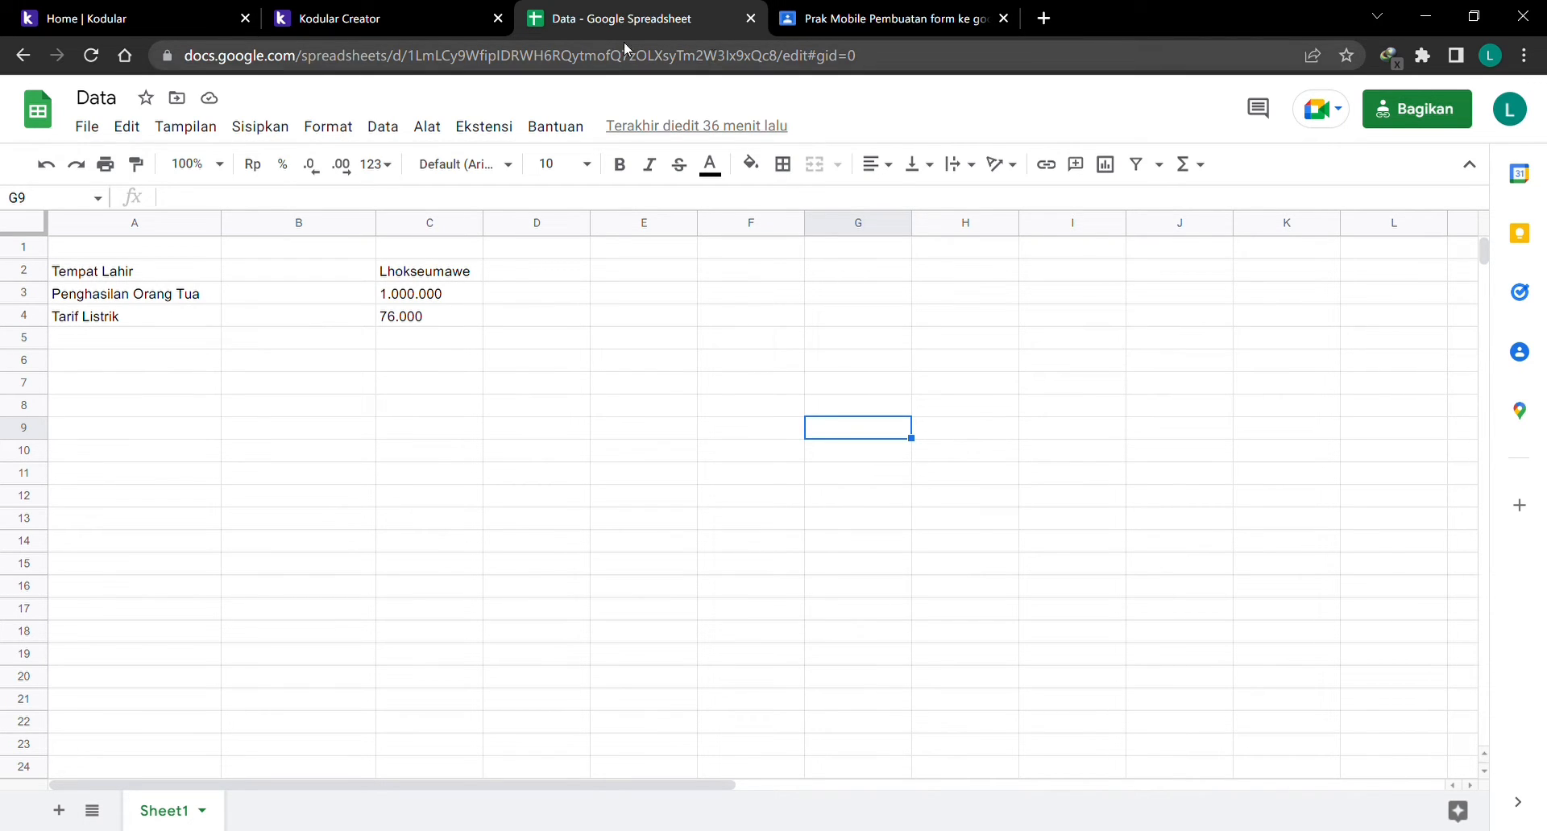
Copy the Data spreadsheet's share link with Editor access for anyone with the link.
click(383, 15)
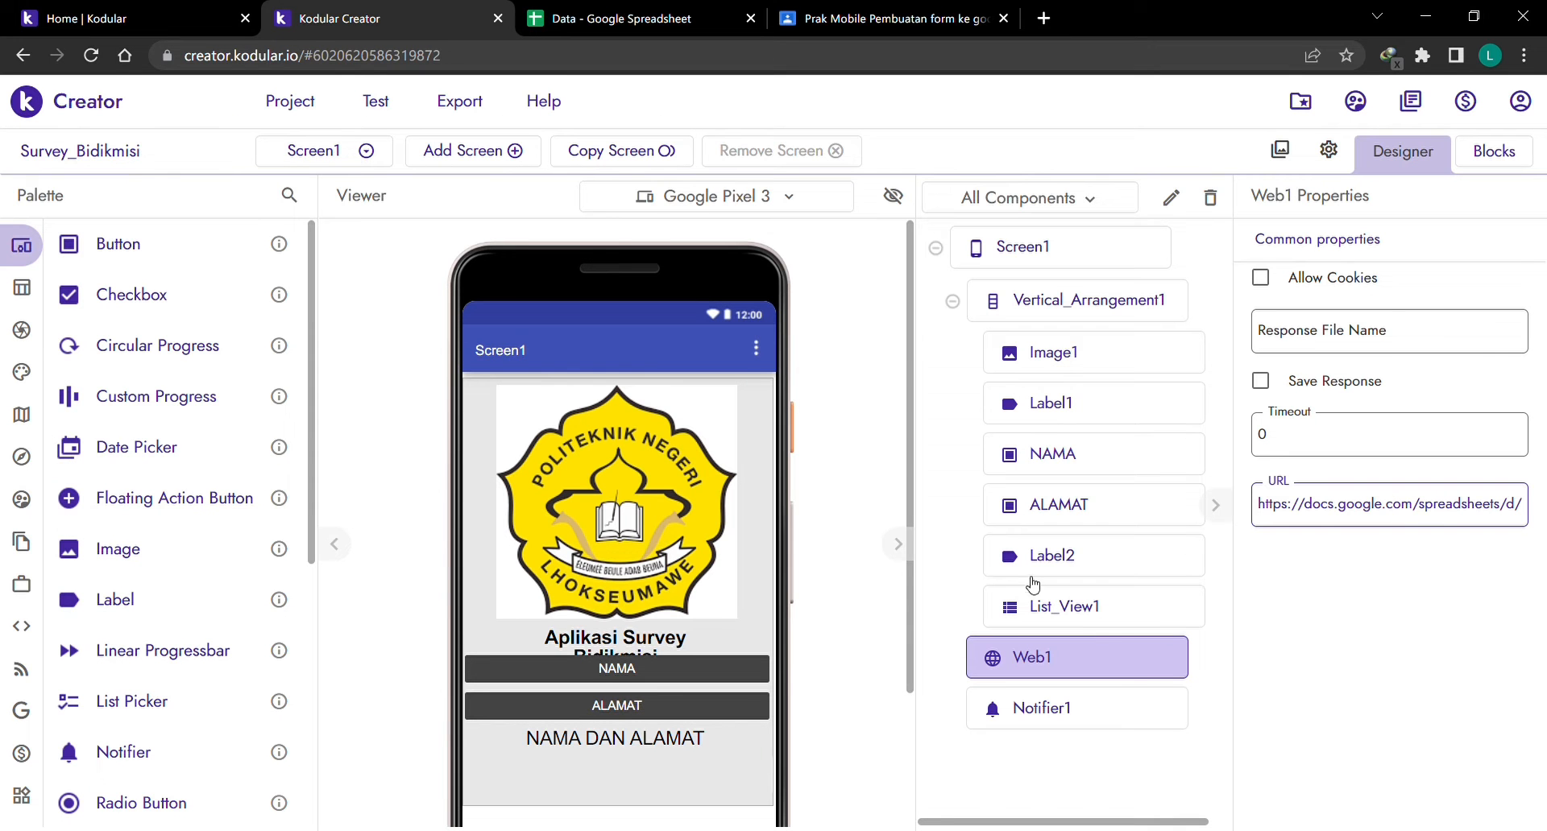
click(640, 8)
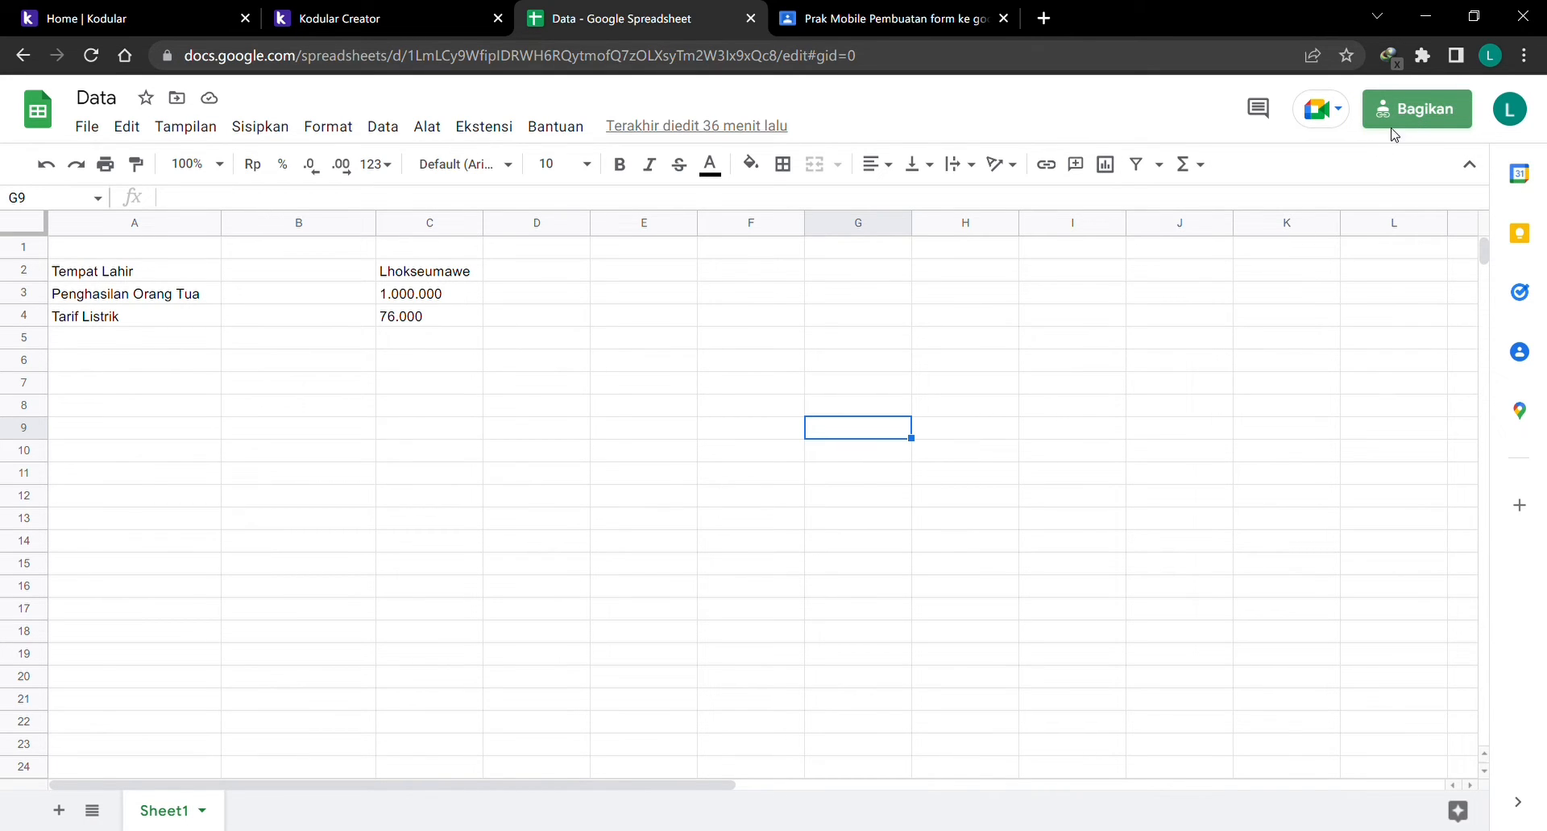
click(1398, 117)
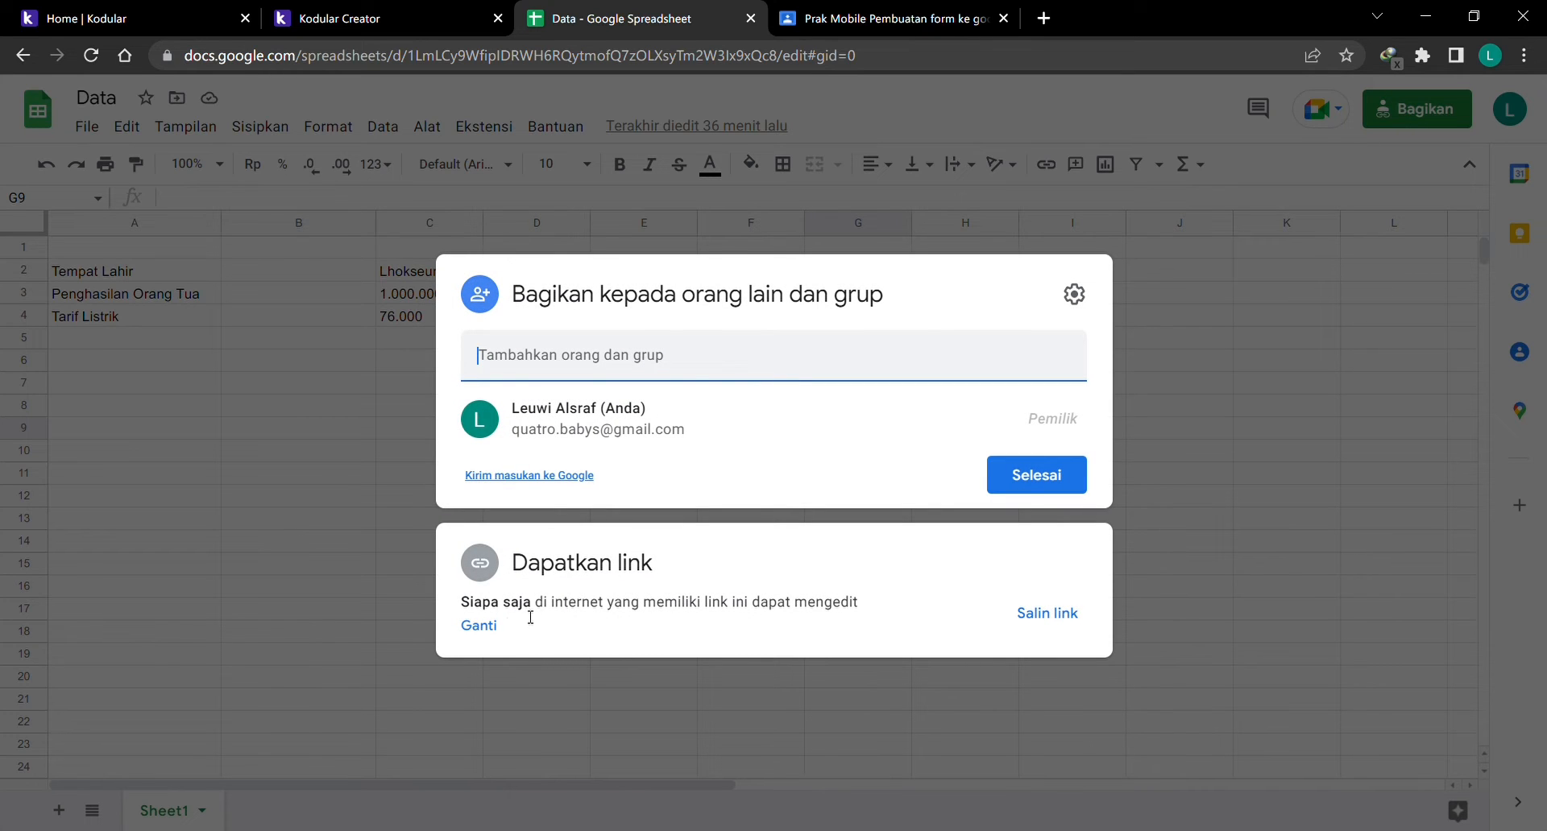
click(480, 627)
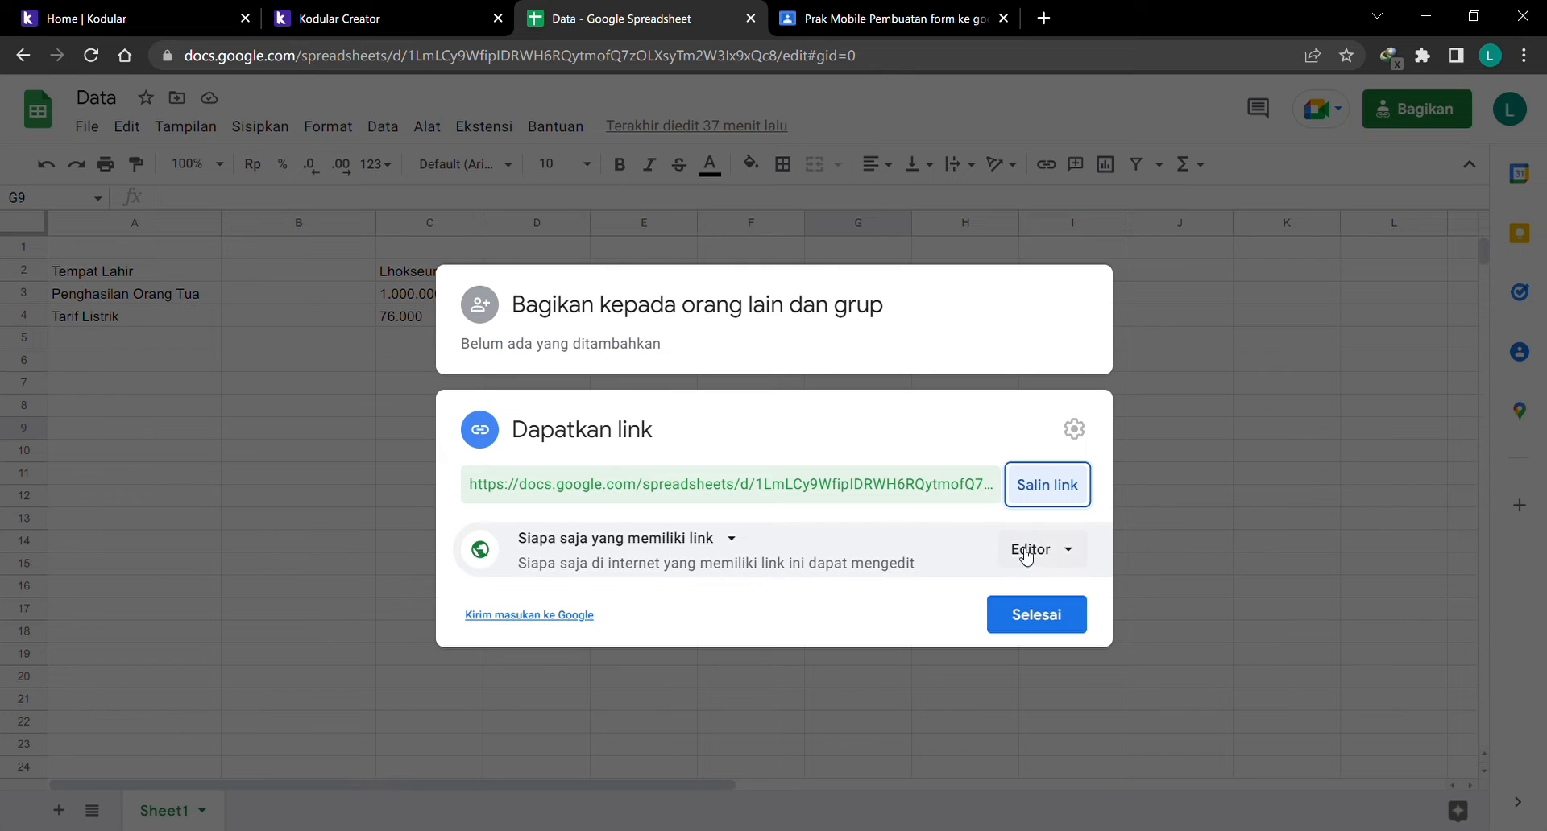
click(1041, 501)
click(1265, 450)
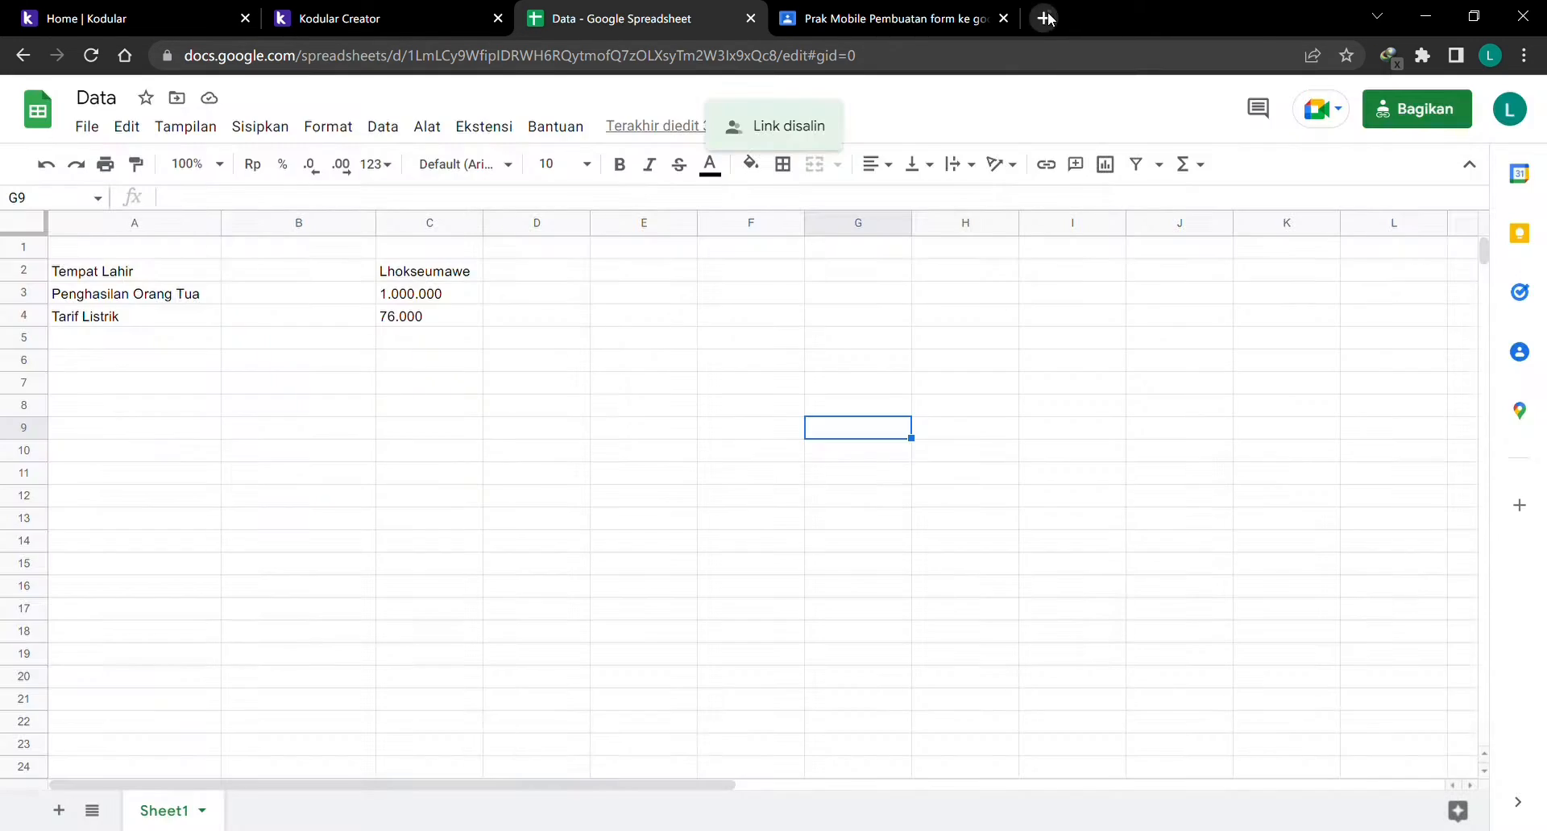
In a new tab, turn the pasted sheet link into an export?format=csv address and load it.
click(1043, 18)
click(841, 57)
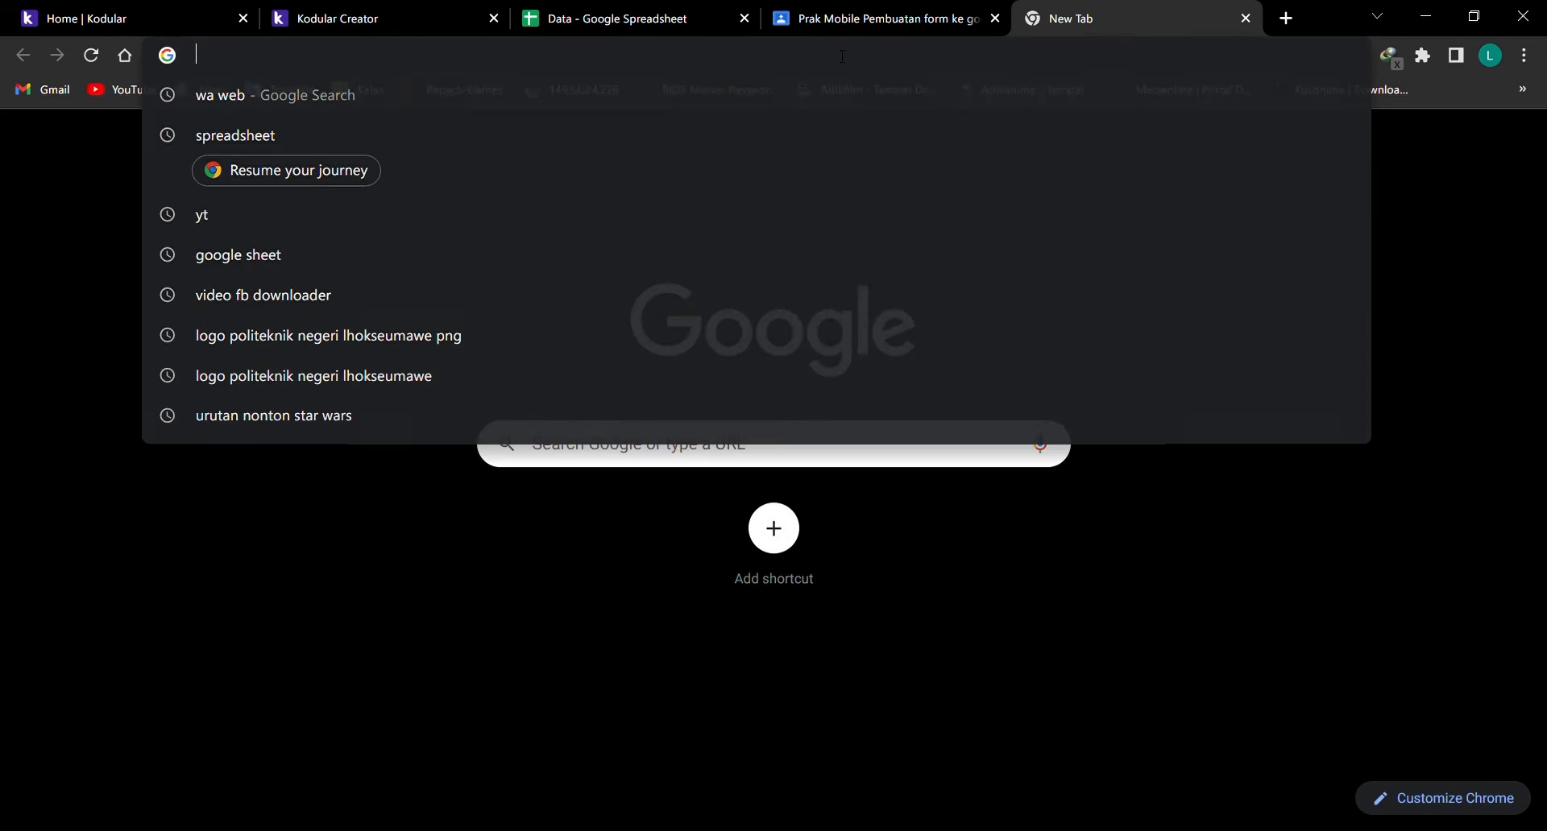
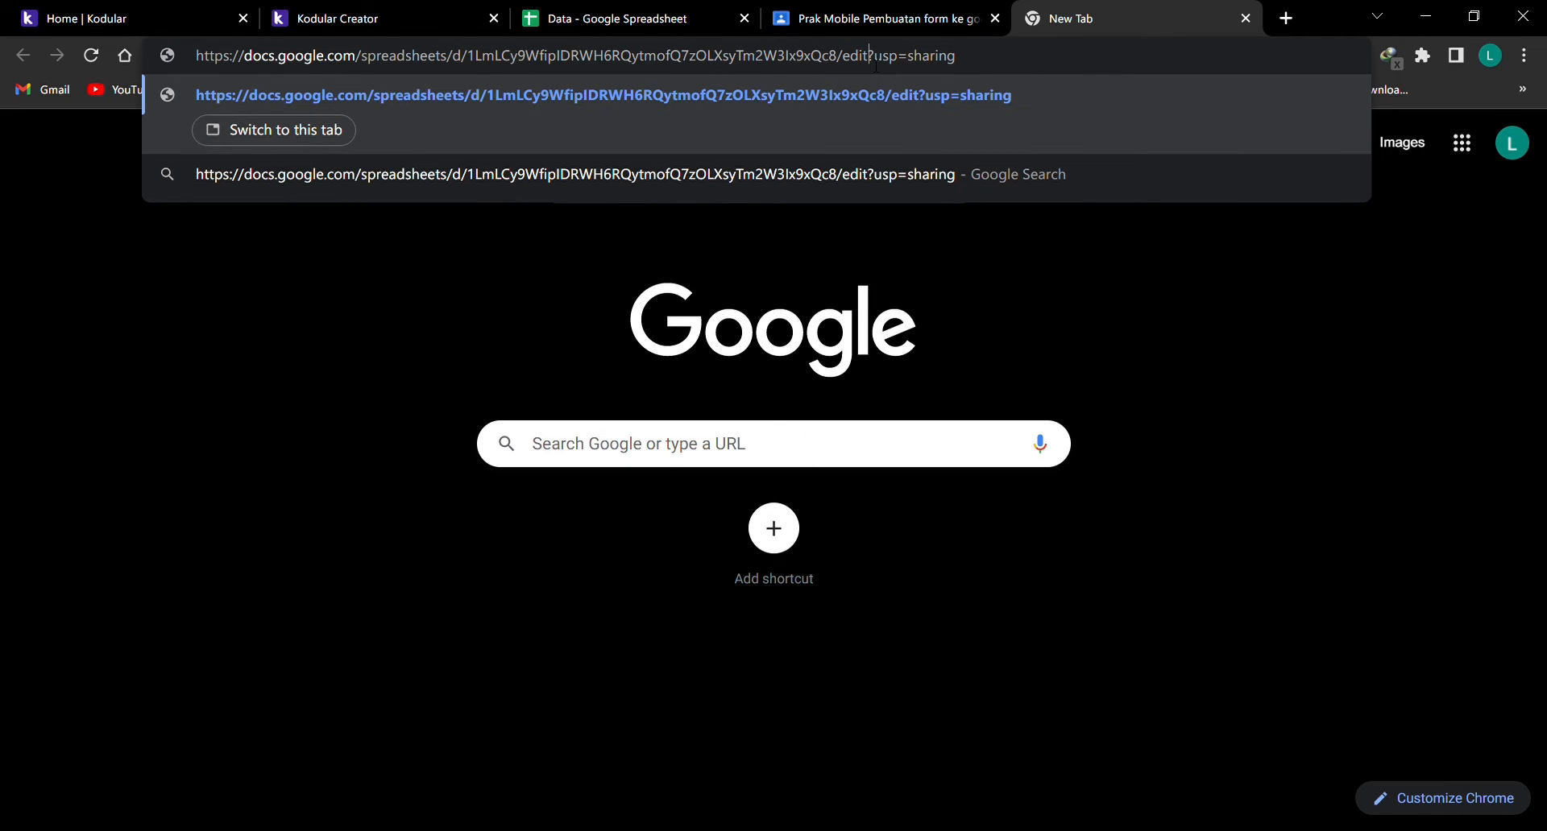
key(Right)
key(Right)
key(Right)
key(Right)
key(Delete)
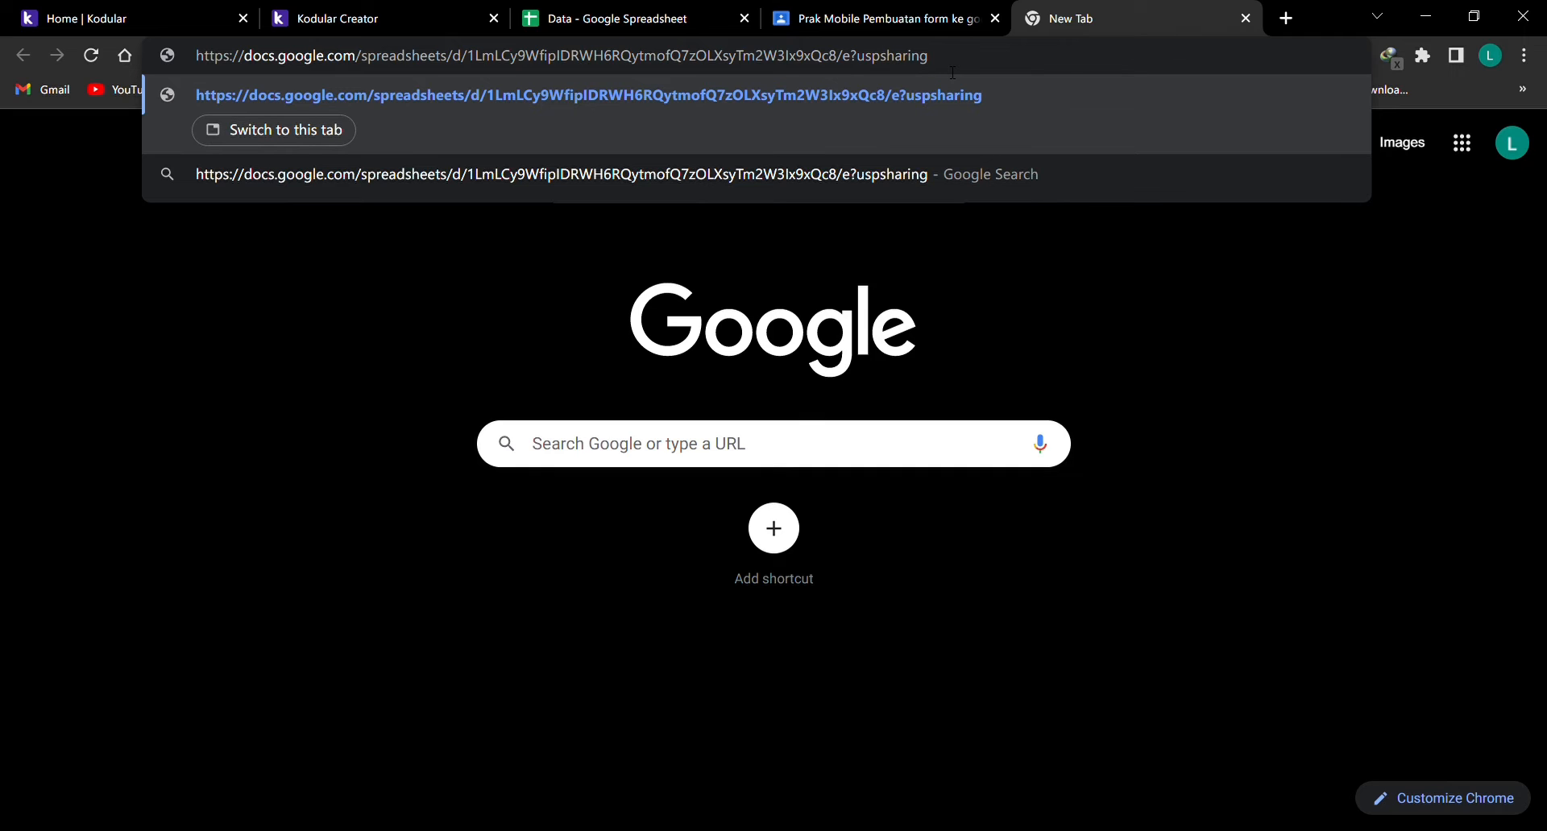
key(BackSpace)
key(BackSpace)
key(BackSpace)
key(BackSpace)
key(BackSpace)
key(BackSpace)
key(BackSpace)
key(BackSpace)
key(BackSpace)
key(BackSpace)
key(BackSpace)
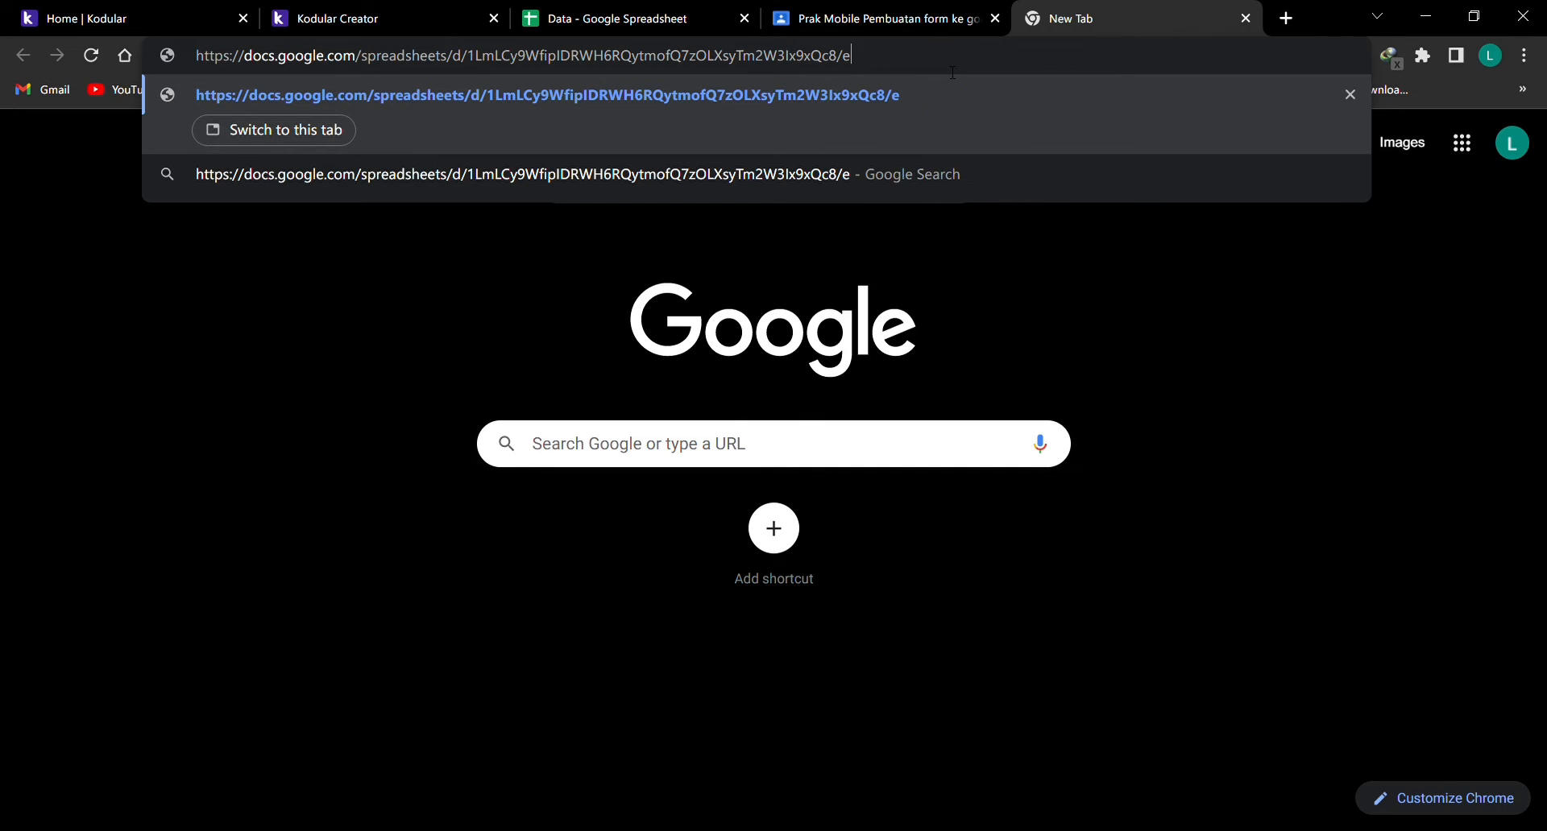
text(xpor)
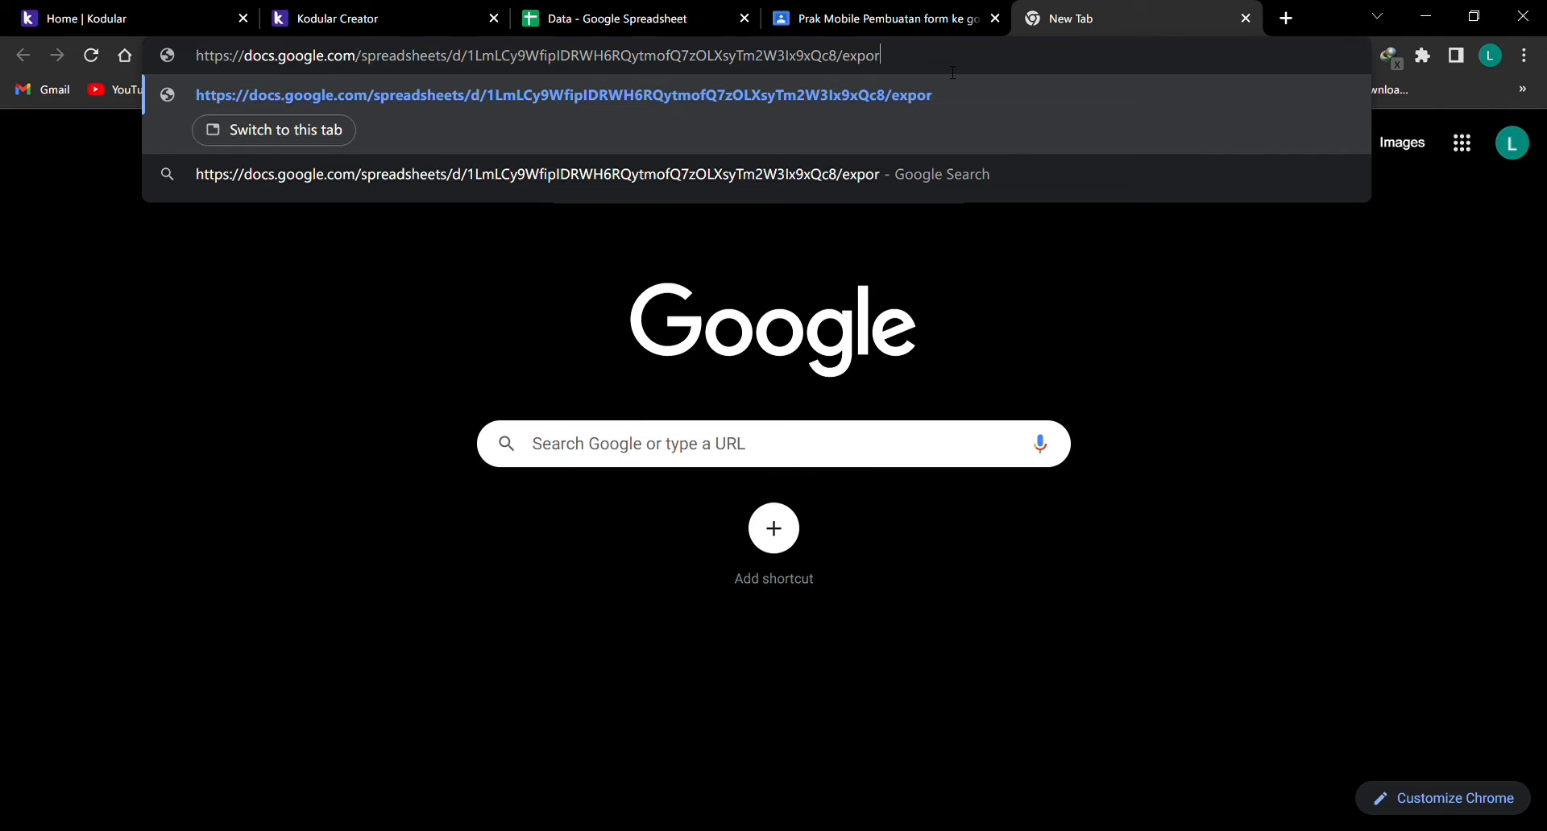
text(t?fomr)
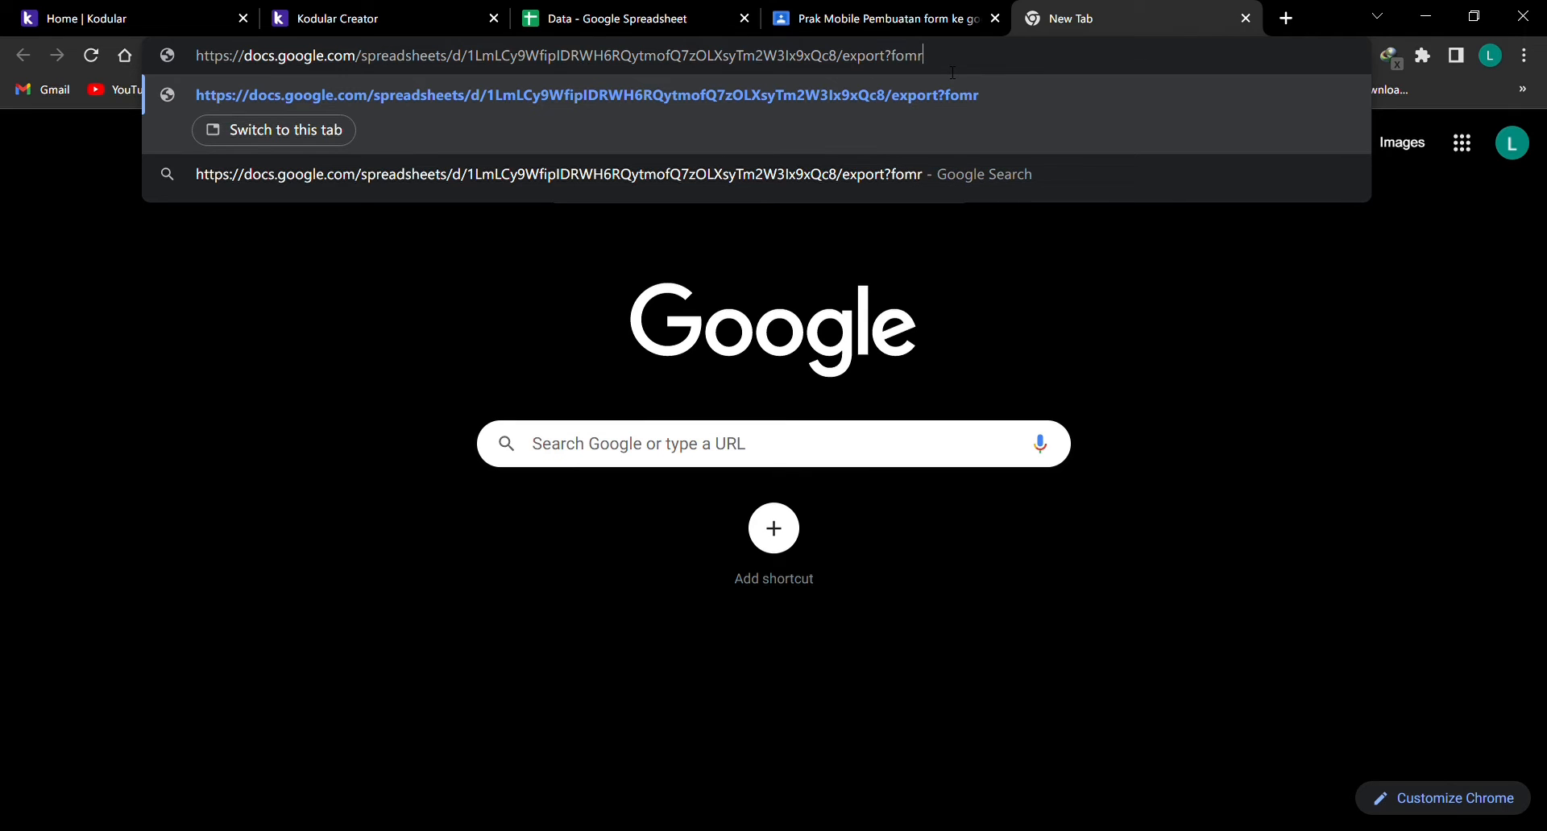
key(BackSpace)
key(BackSpace)
text(rmat=csv)
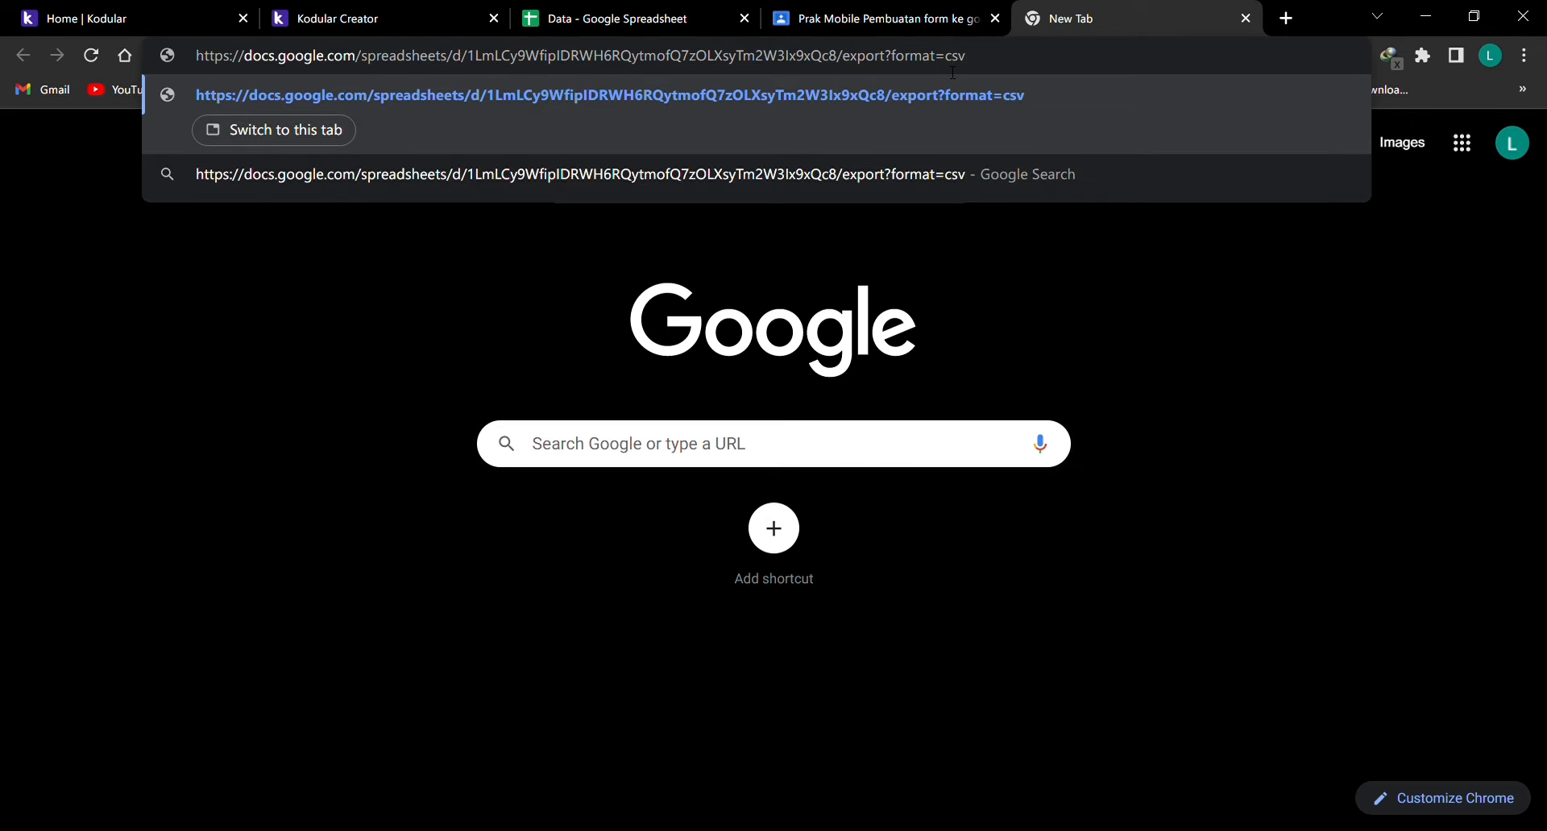
key(Return)
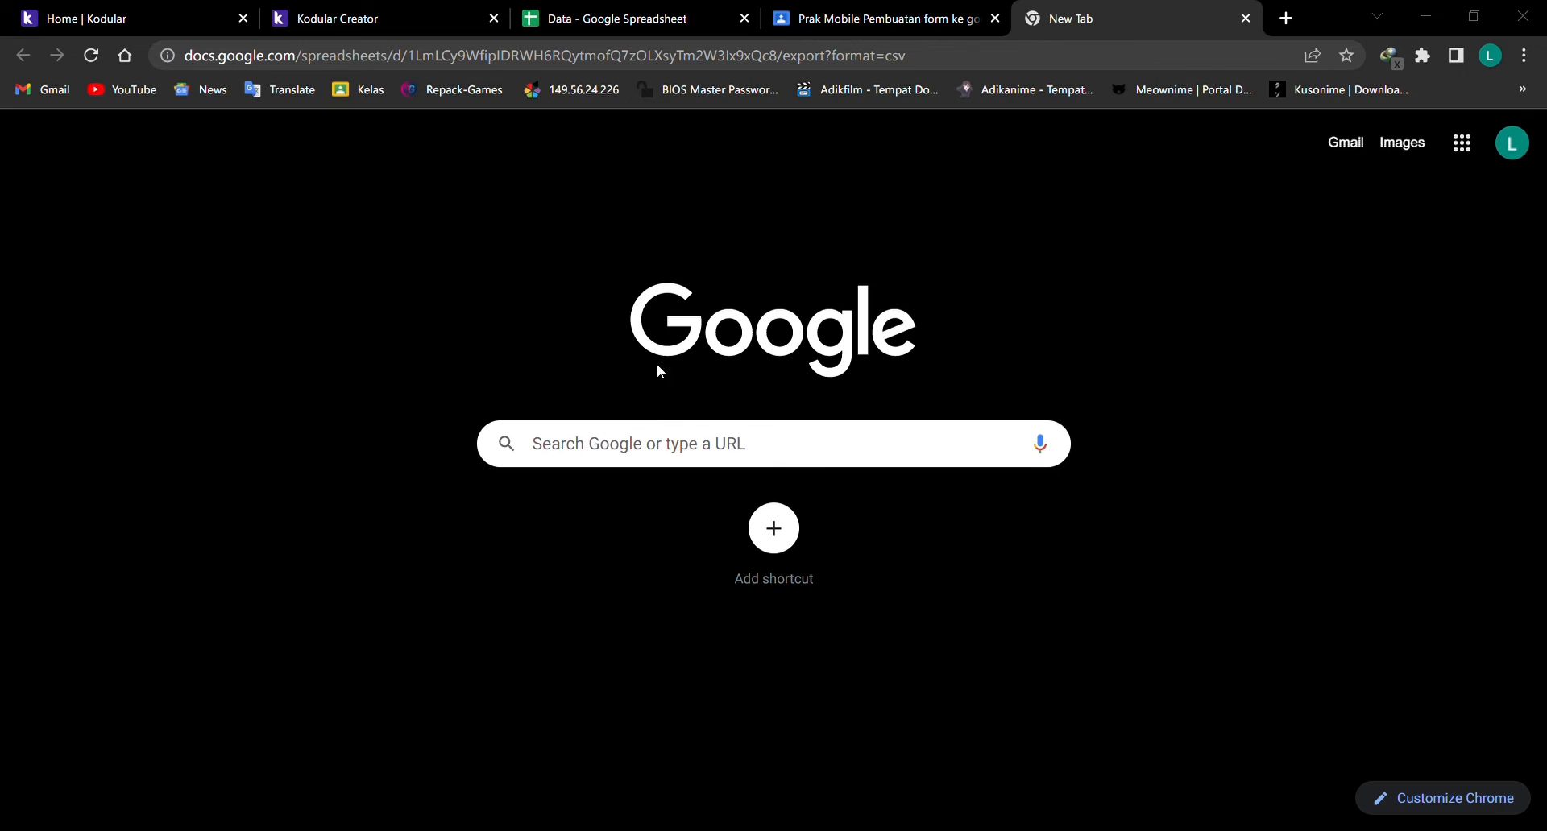
Select the full CSV export link and return to the Kodular Creator tab.
click(774, 107)
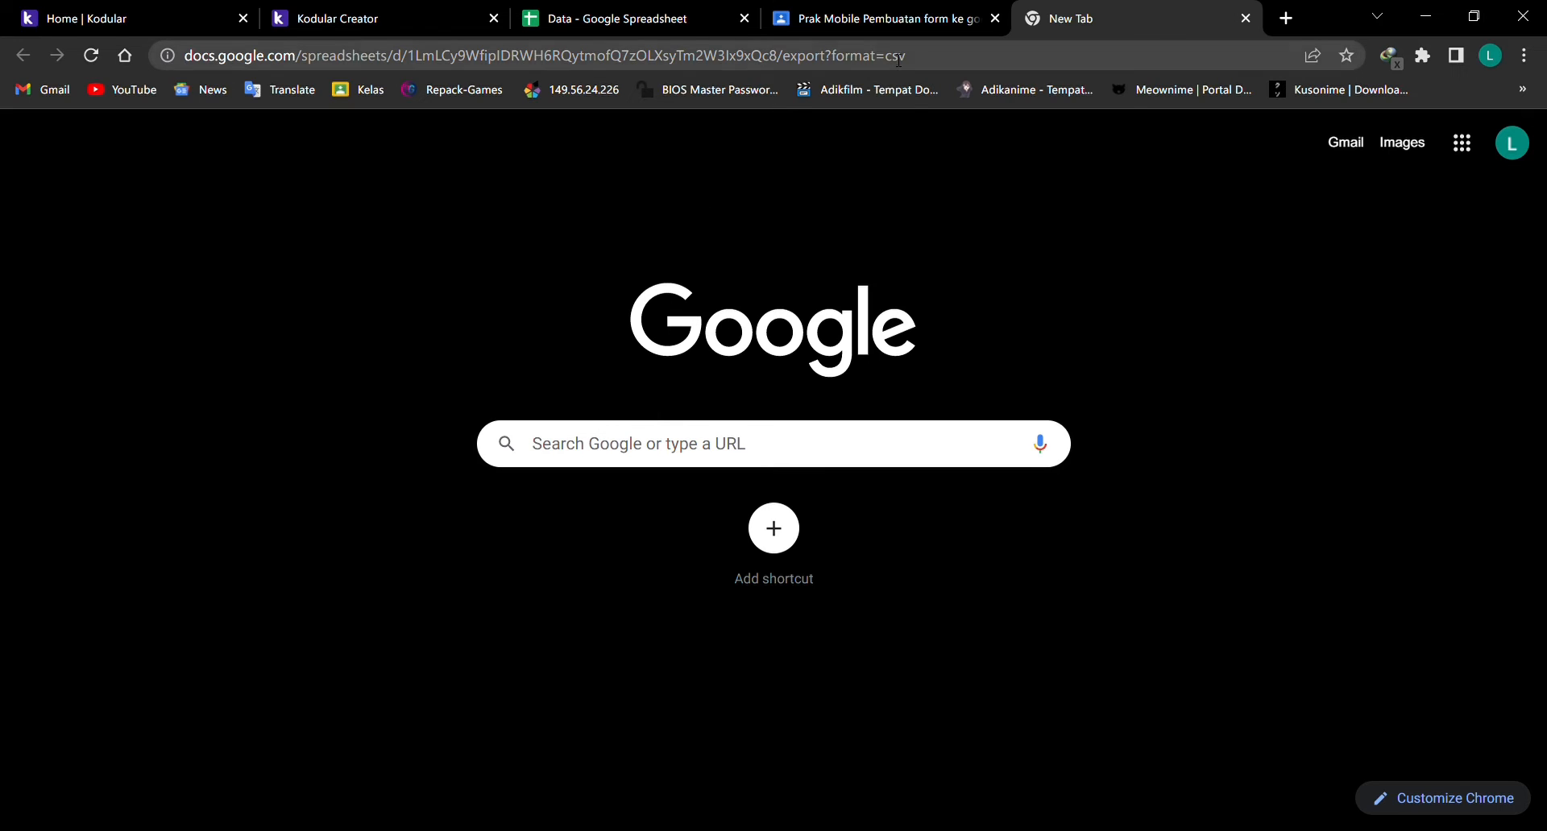
click(935, 60)
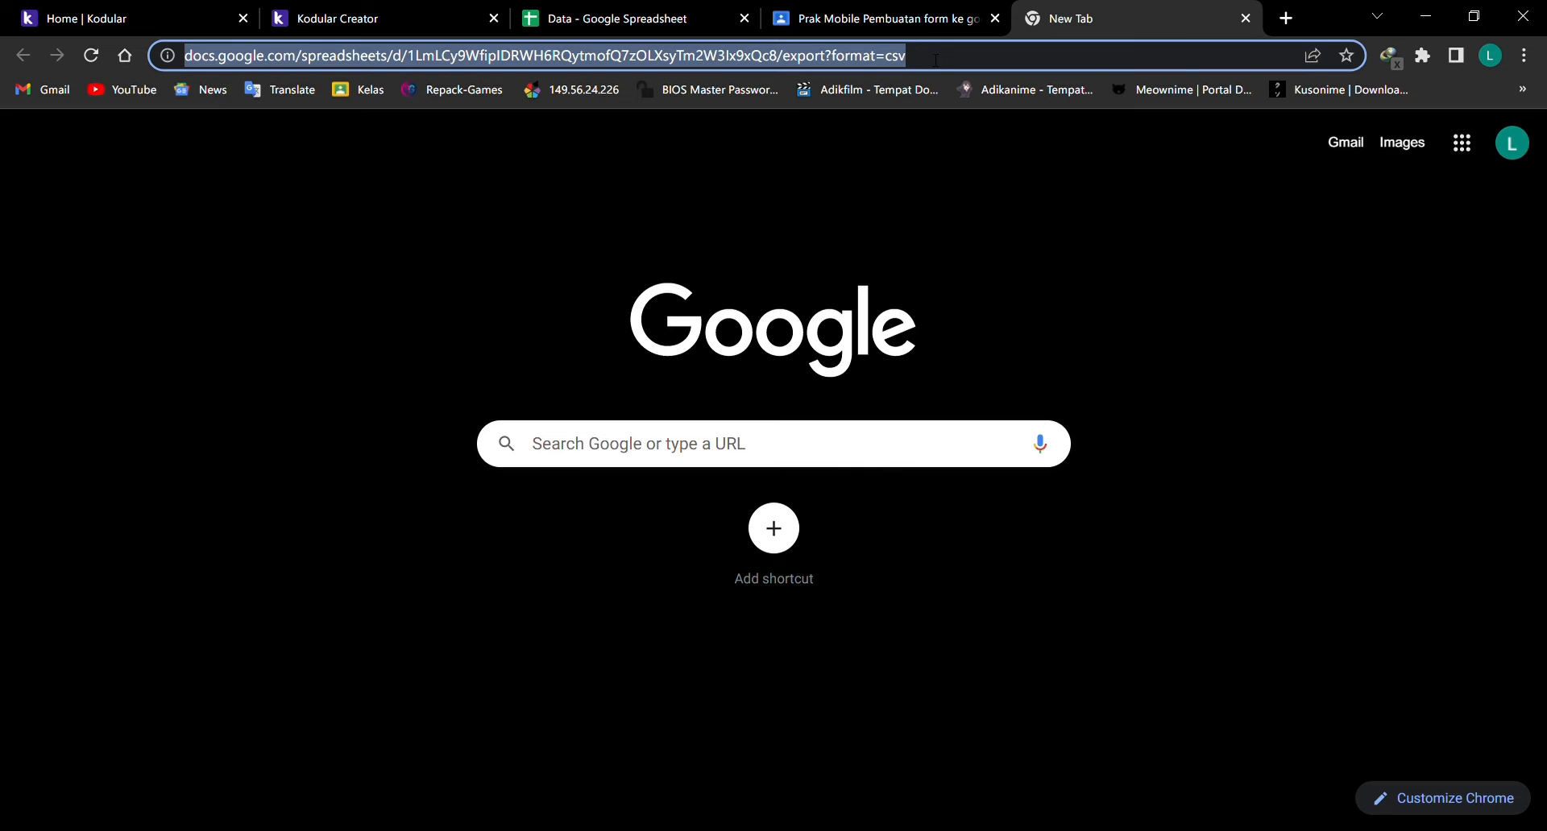
click(400, 8)
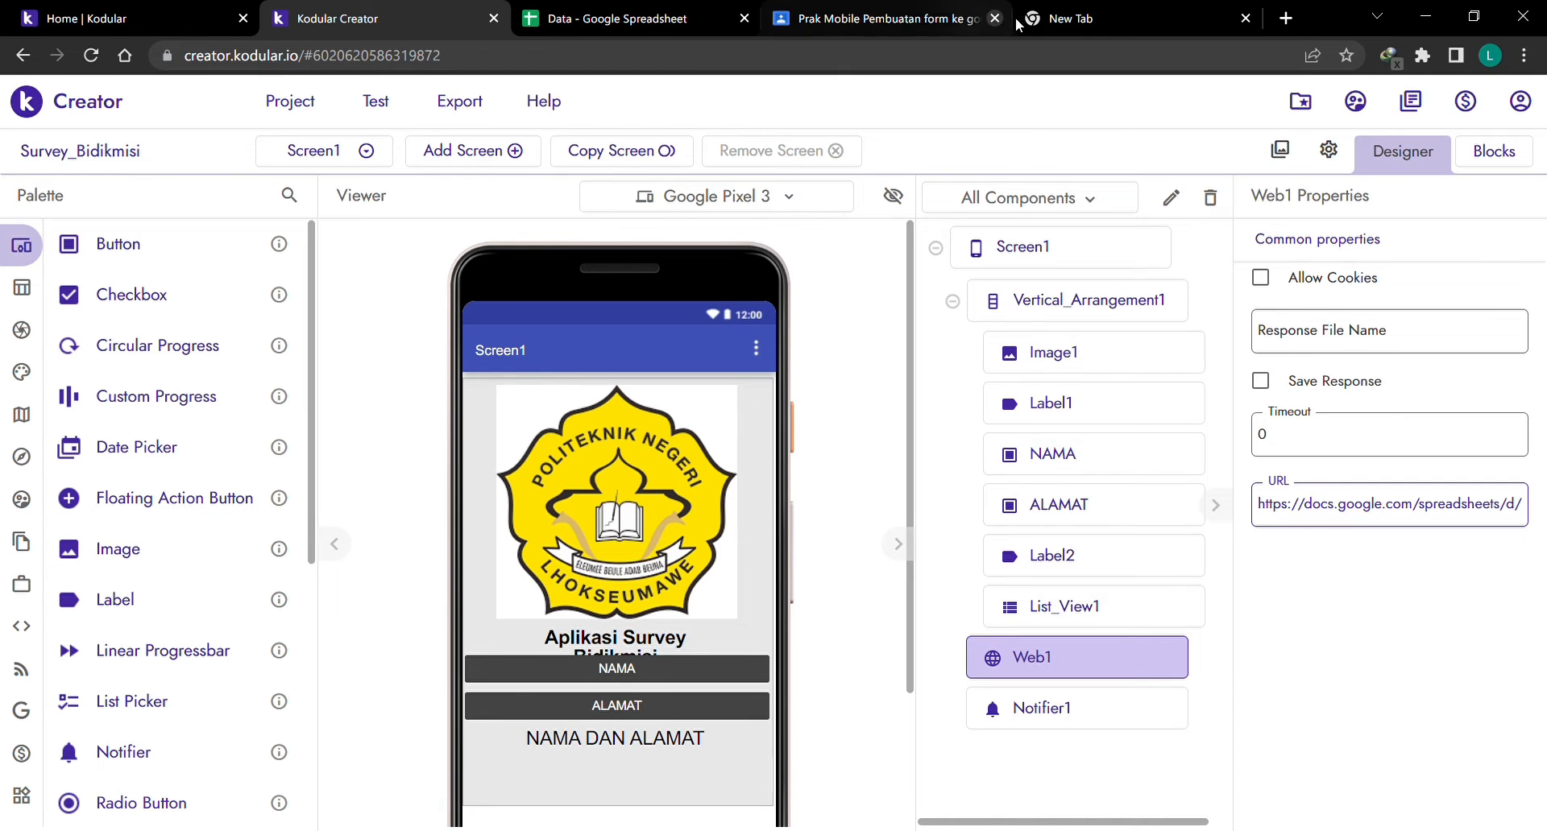
Close the spare new tab and show Survey_Bidikmisi's blocks with the format procedure.
click(1088, 18)
click(1245, 18)
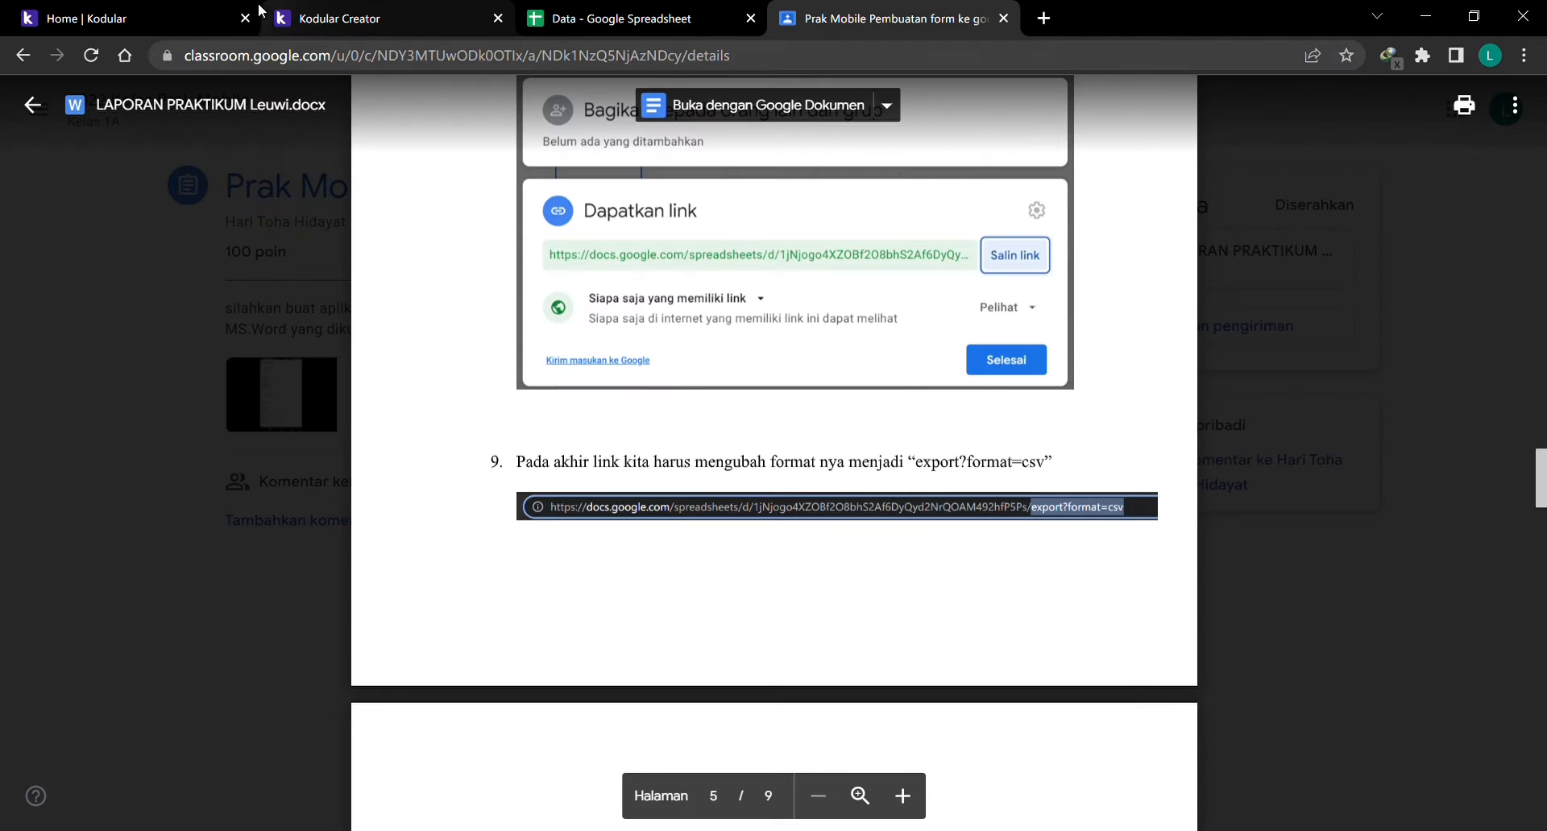
click(379, 17)
click(1493, 151)
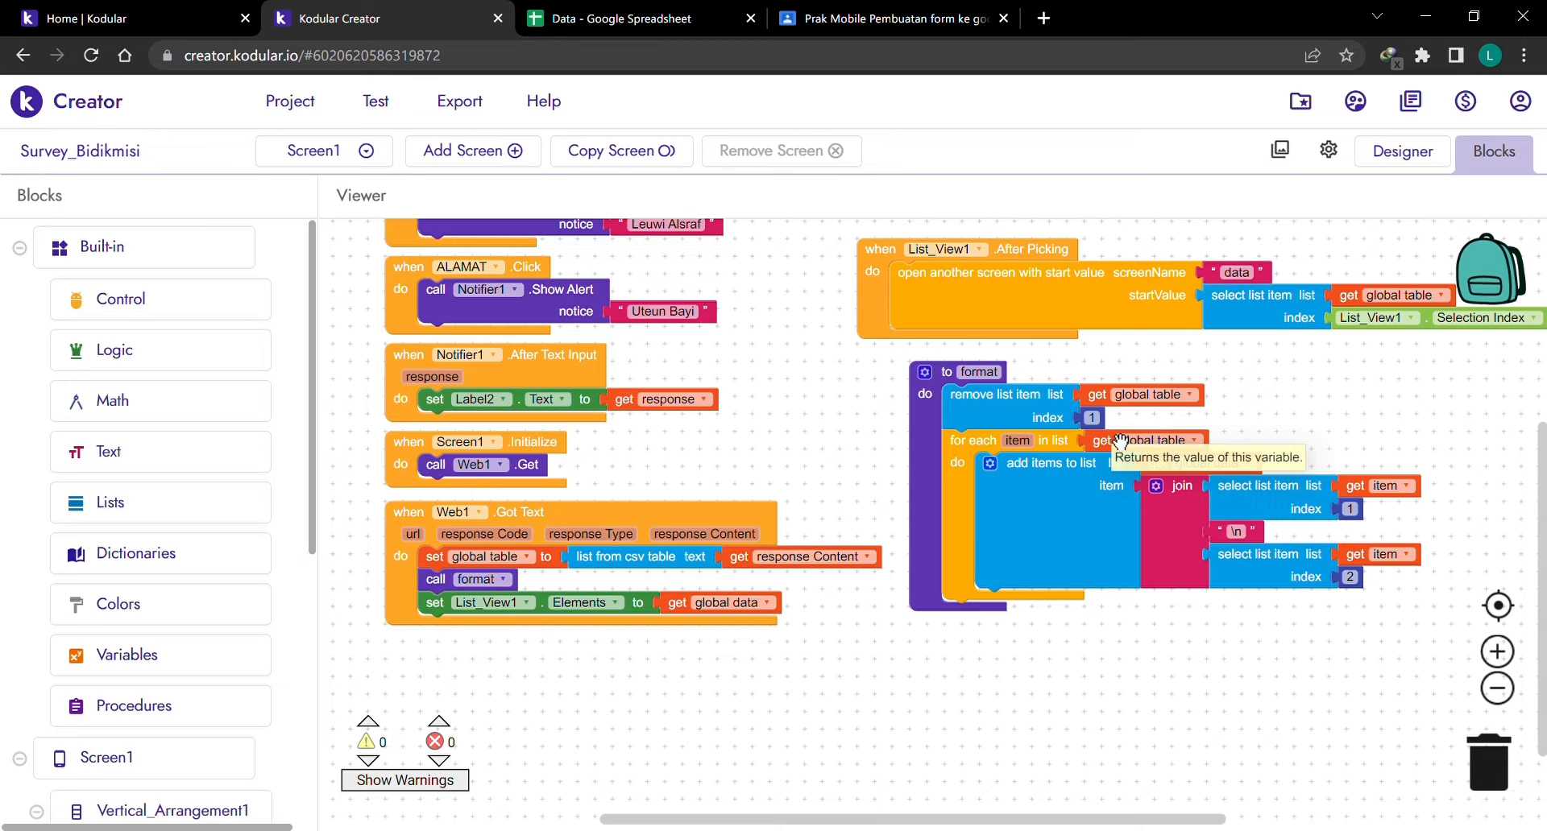
click(567, 10)
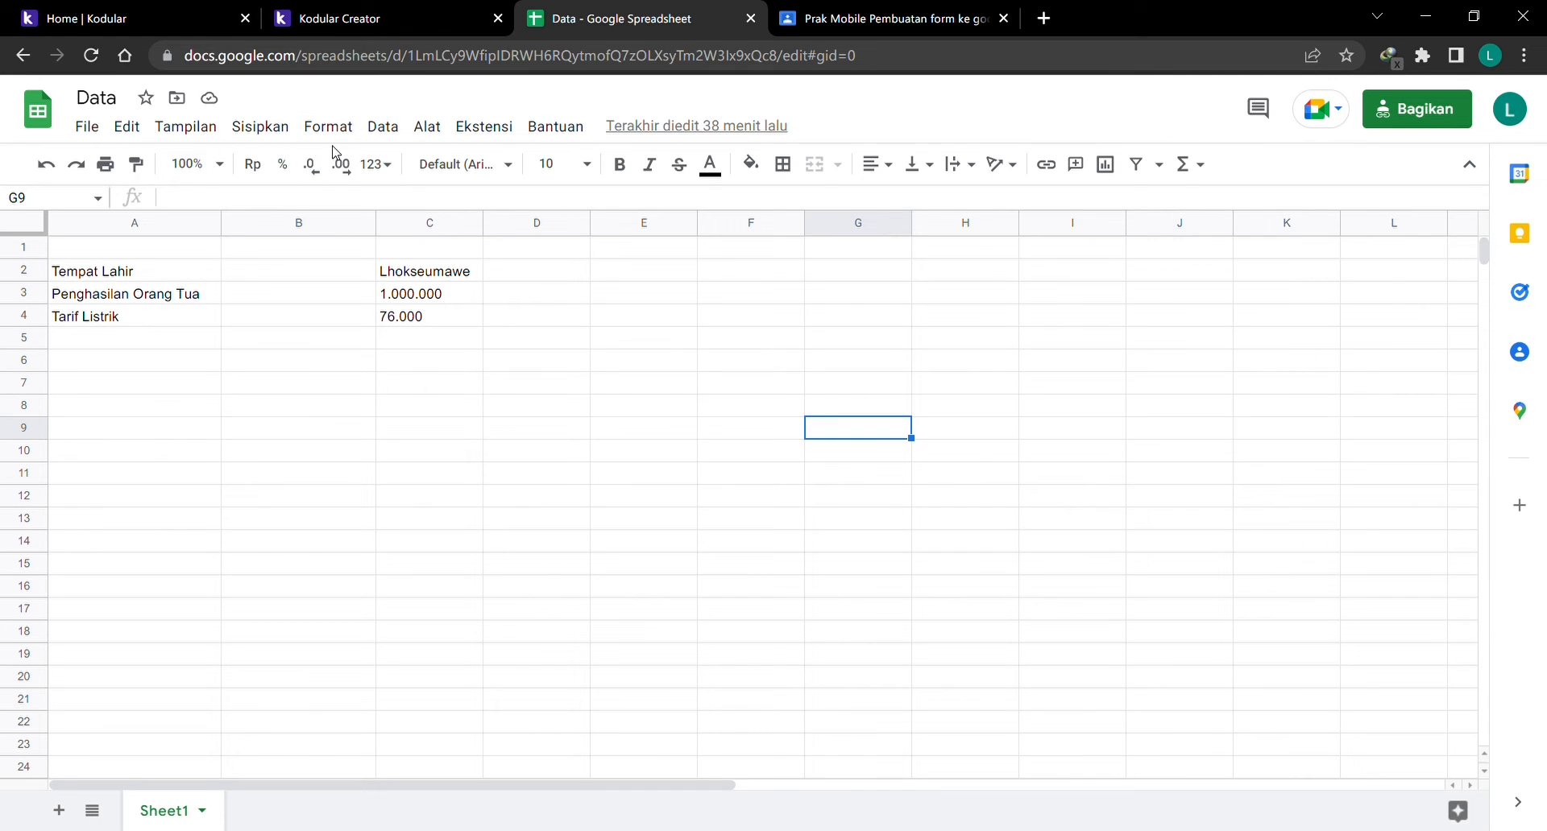
click(398, 22)
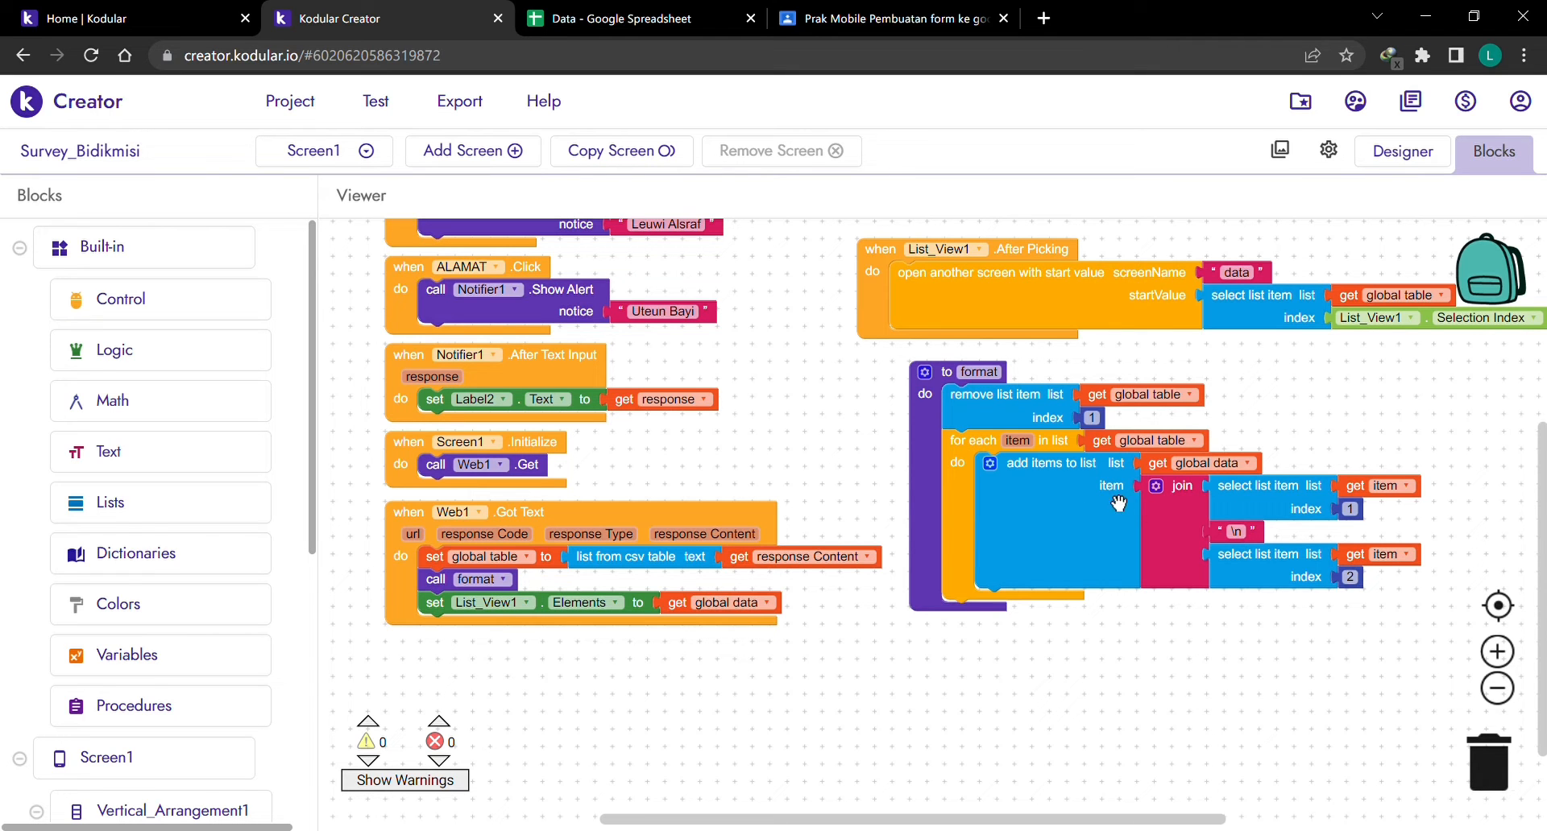
drag(1040, 822, 1110, 822)
scroll(1084, 766, up, 2)
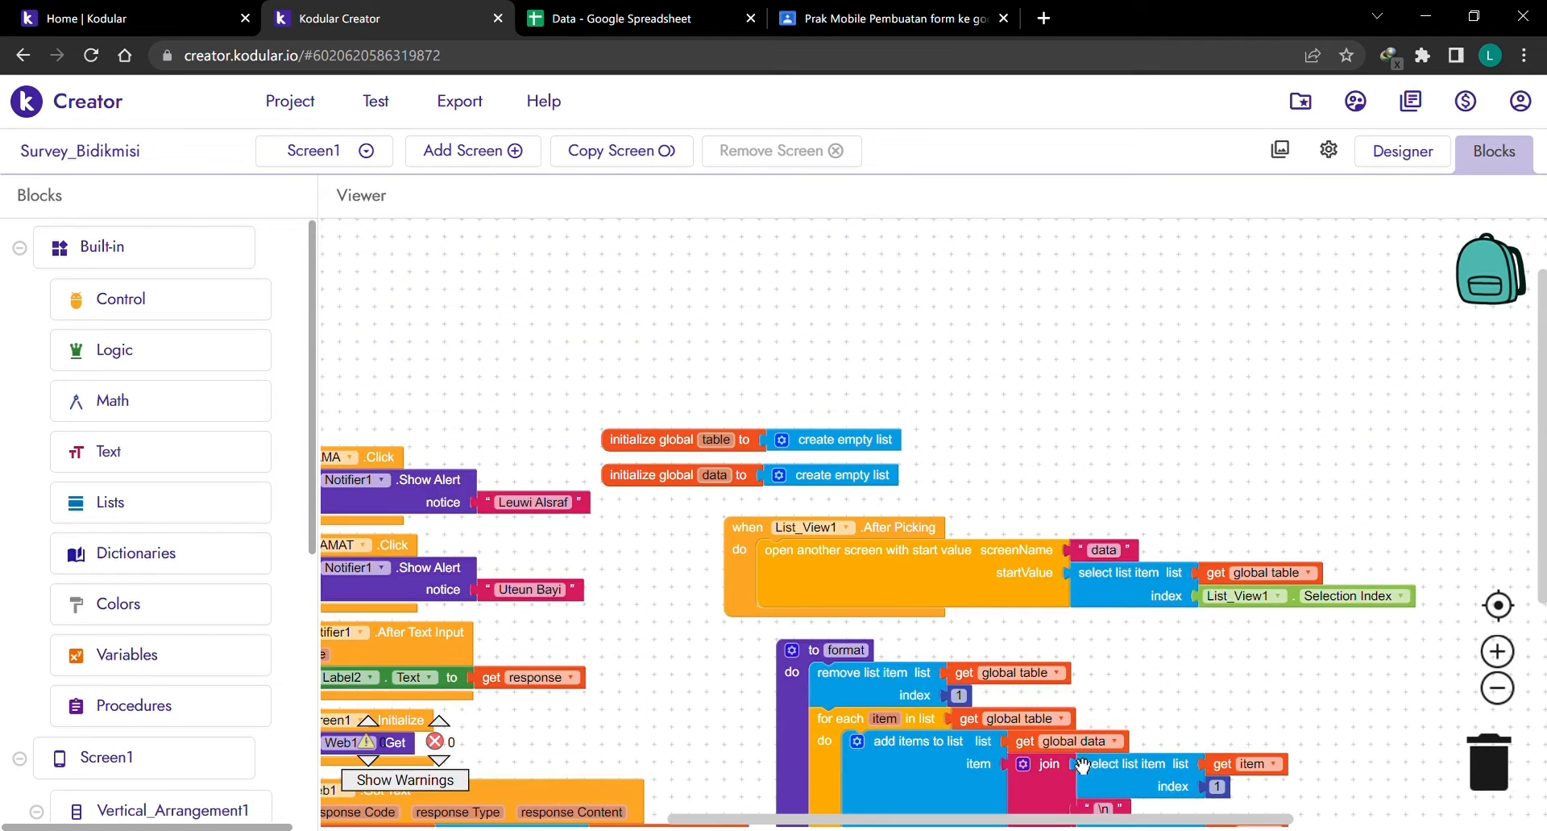
scroll(1003, 725, down, 1)
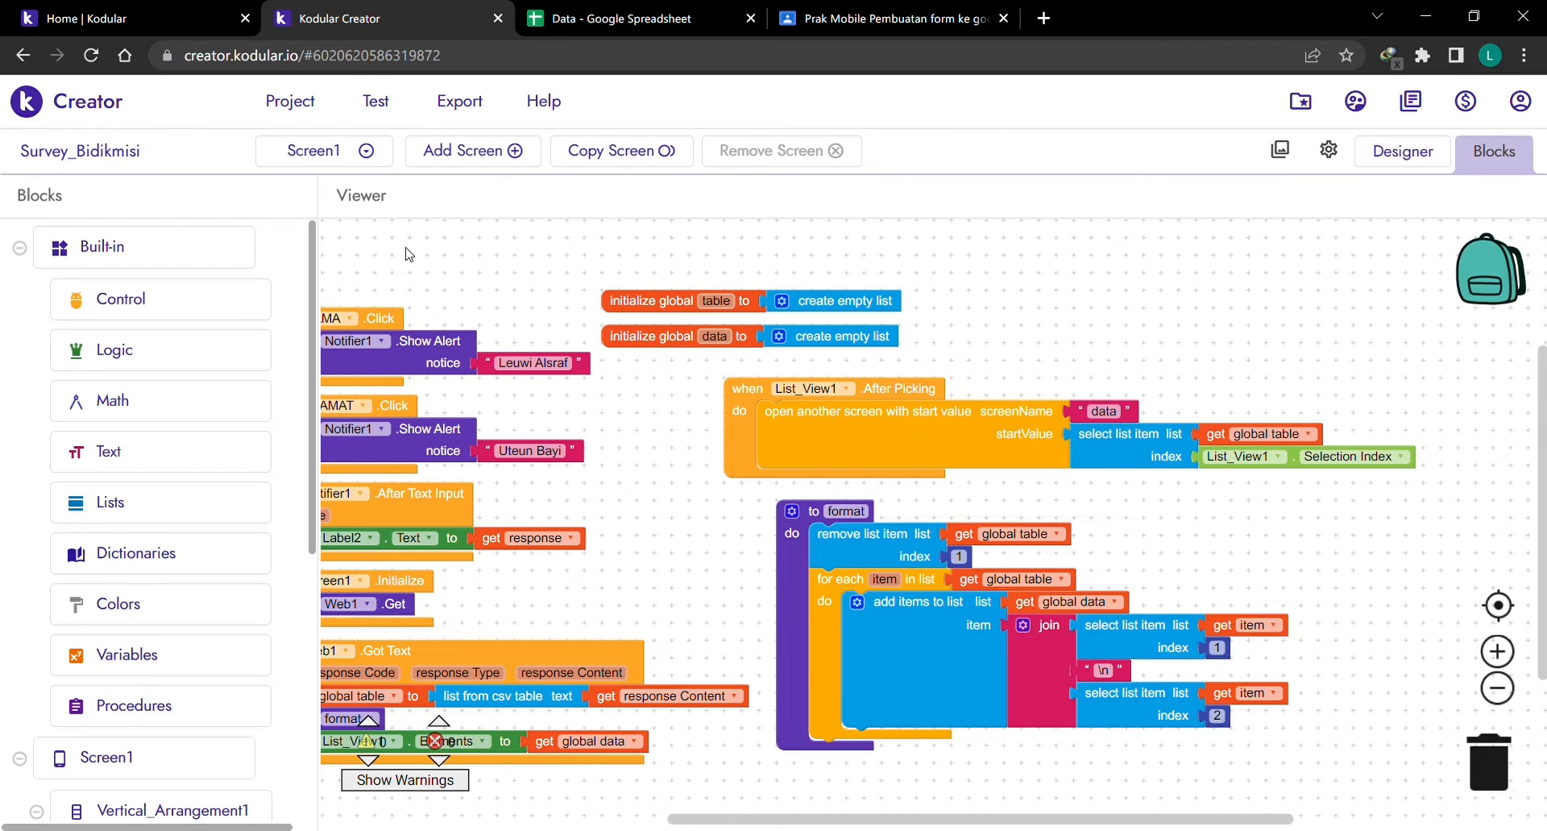
Switch from Screen1 to the data screen and show its 2-column, 3-row table of labels.
click(360, 157)
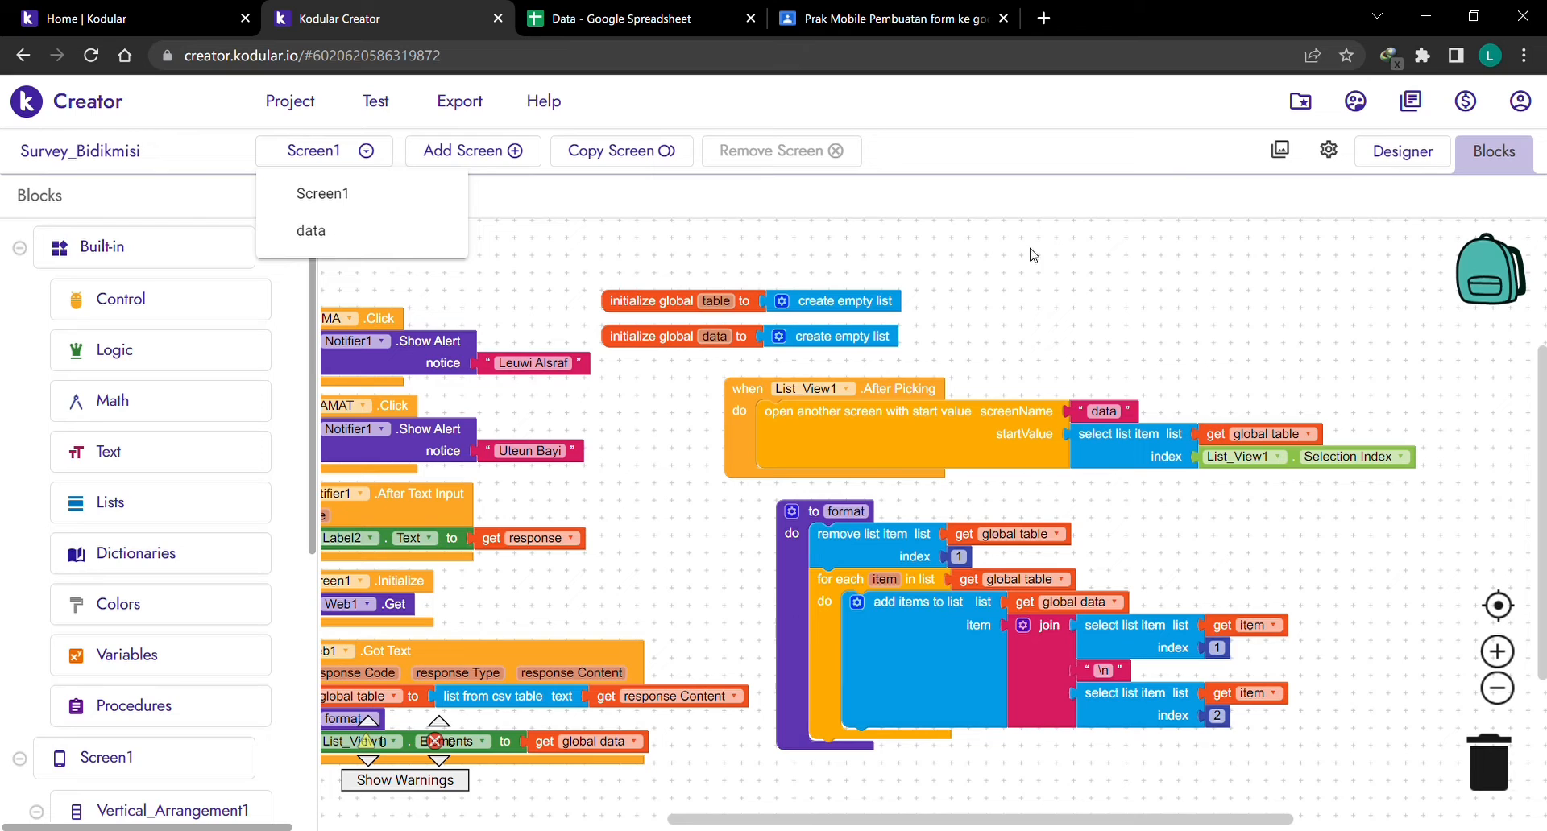
drag(1034, 256, 1036, 254)
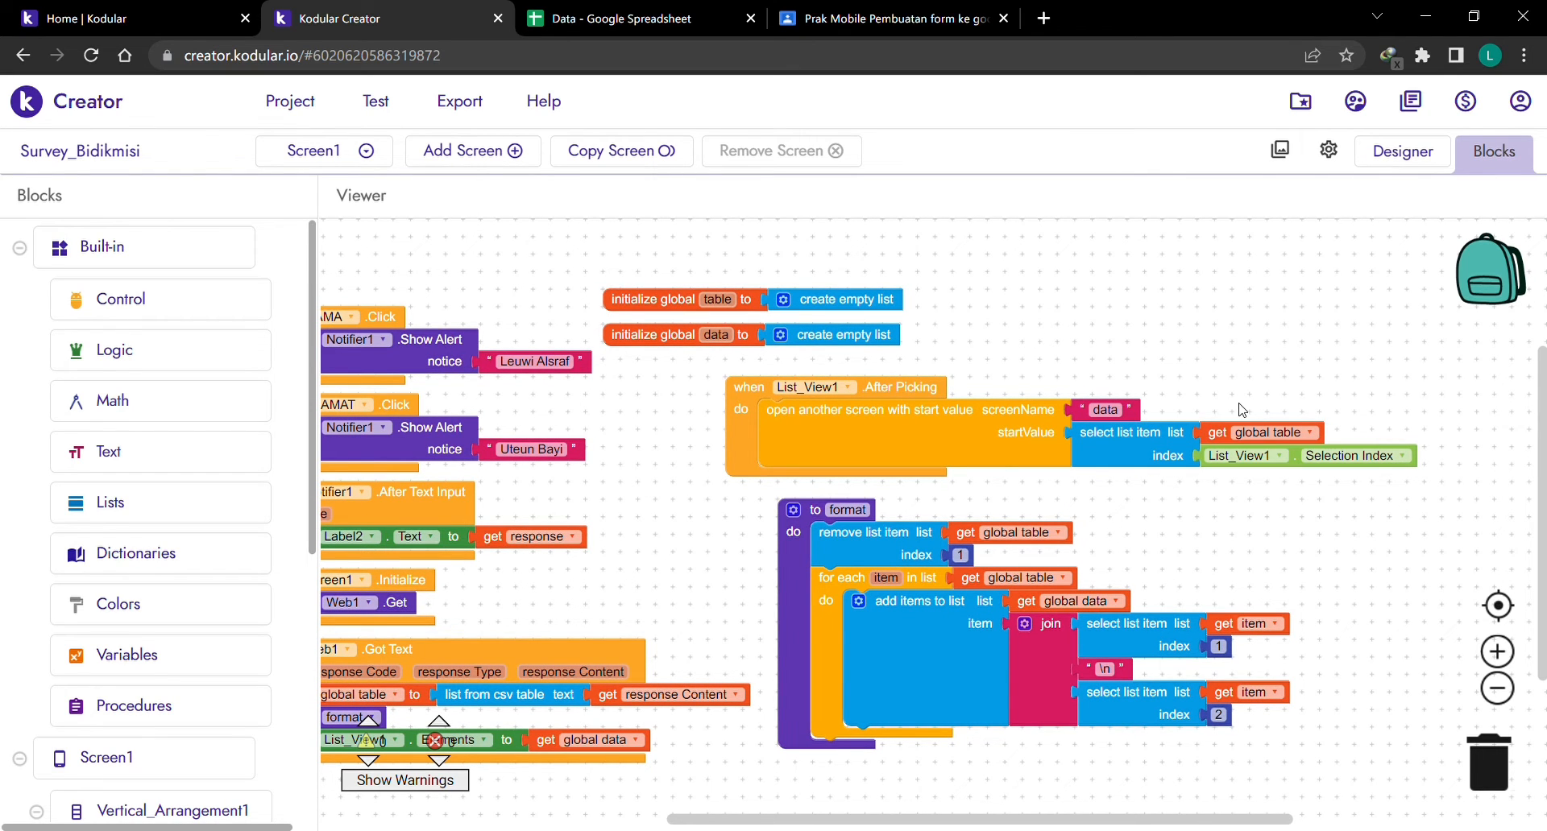
click(574, 17)
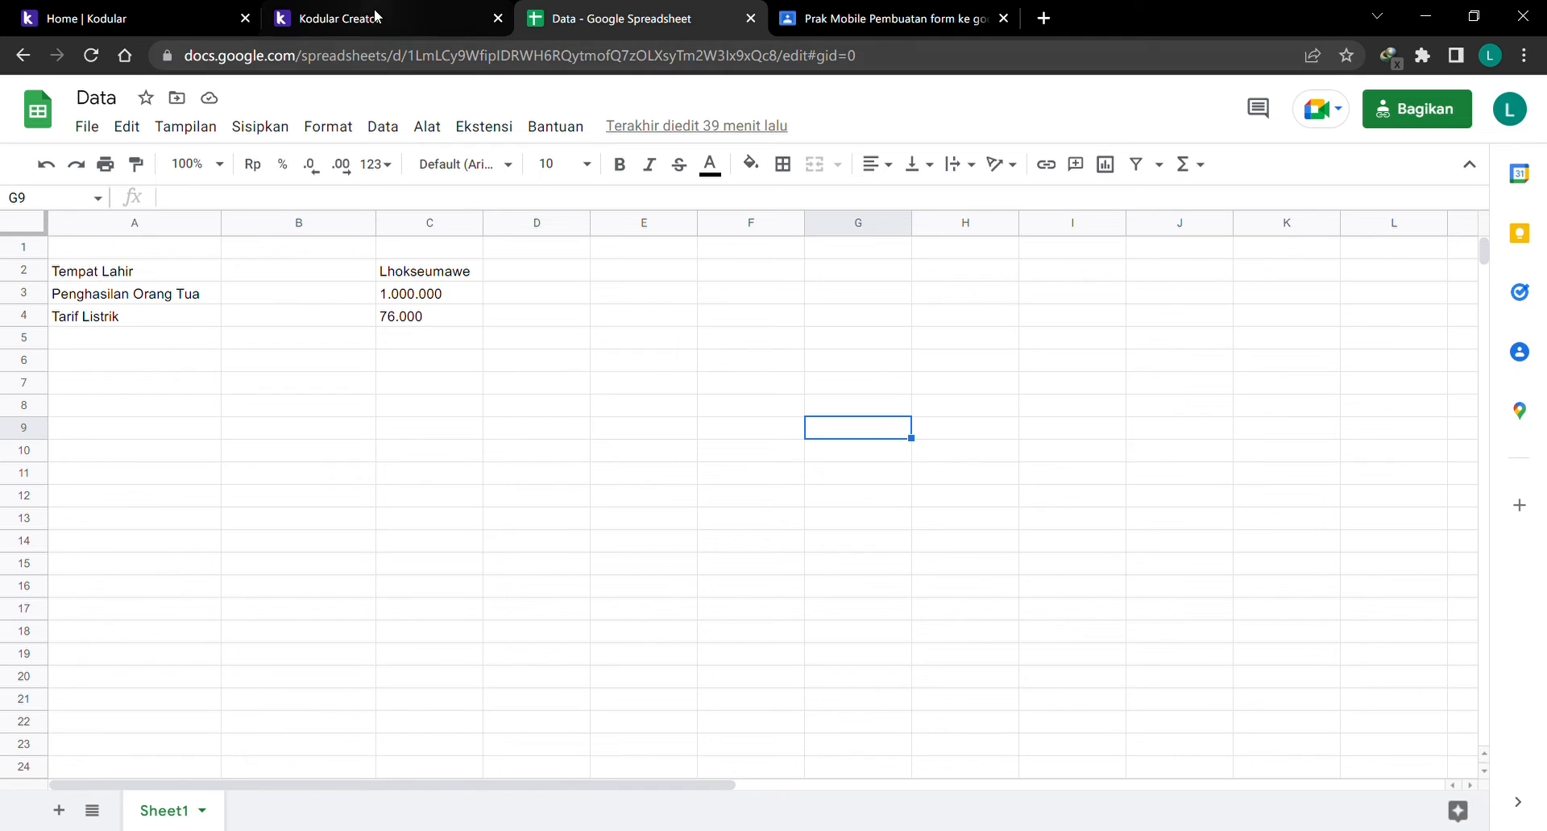
click(376, 16)
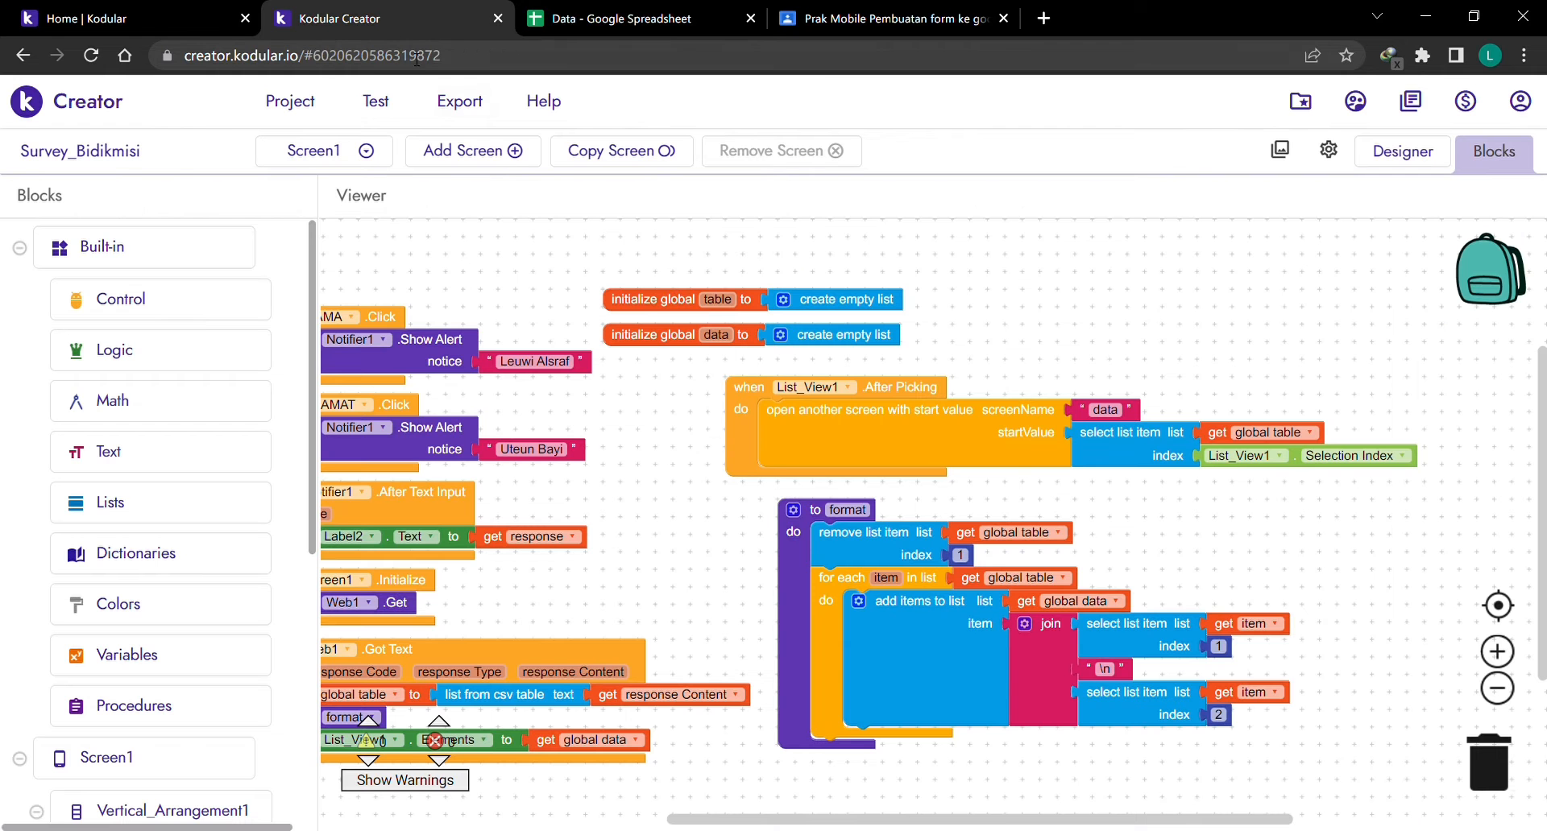
click(367, 152)
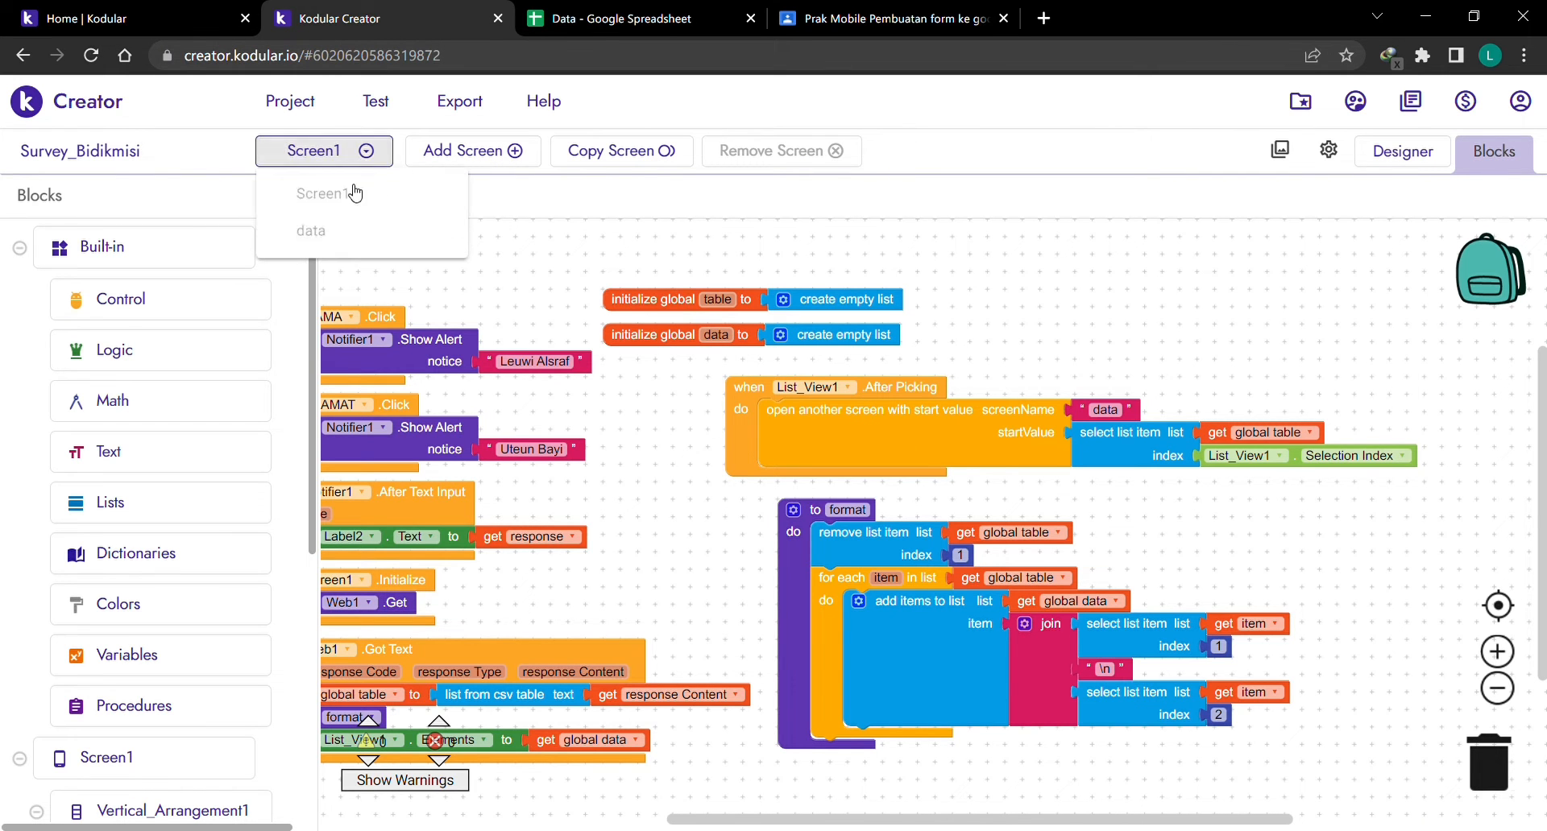
click(345, 233)
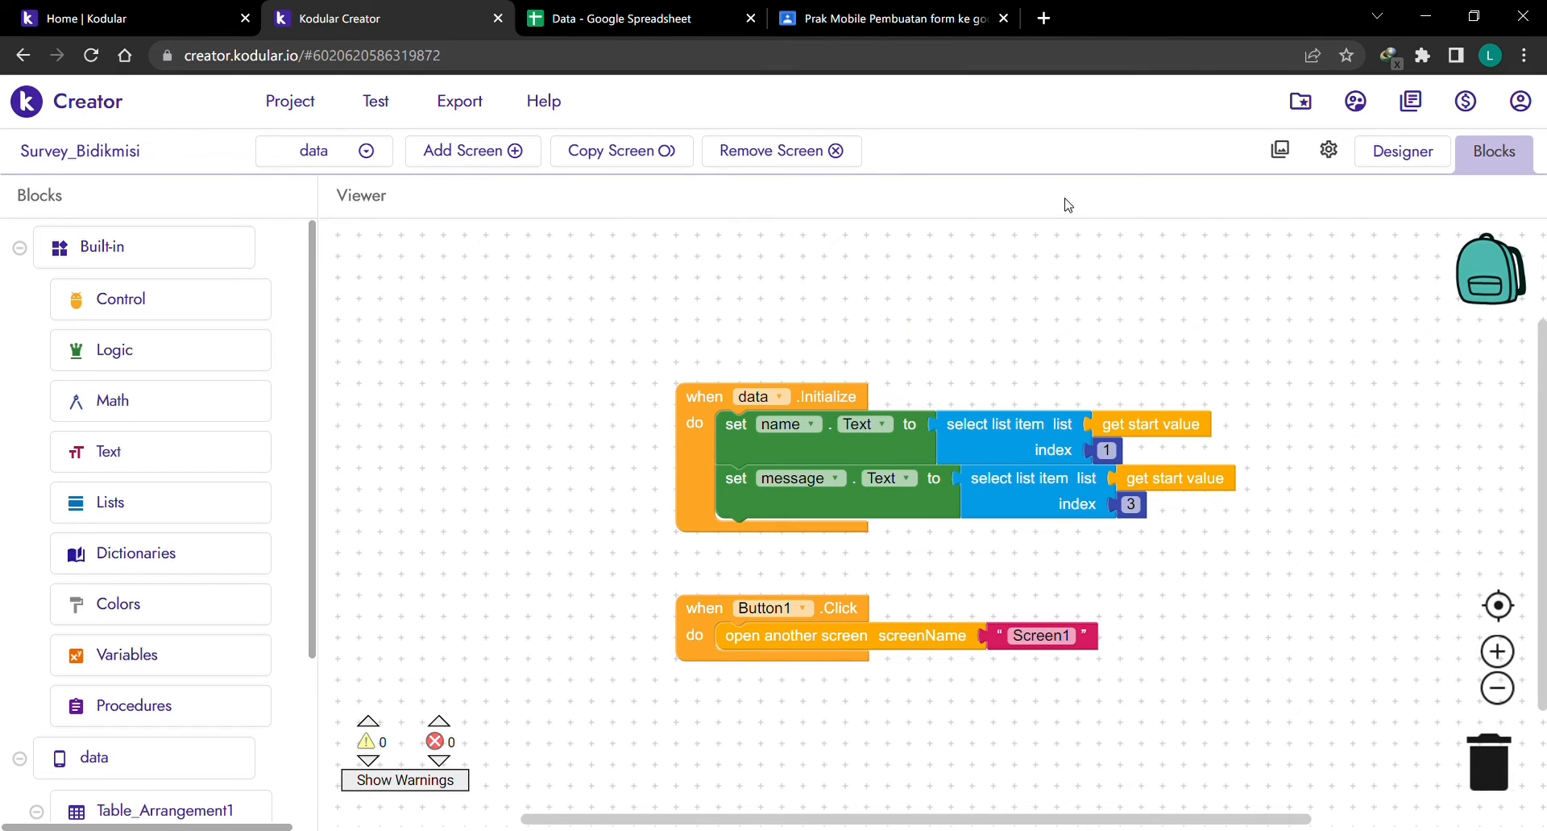
click(1426, 166)
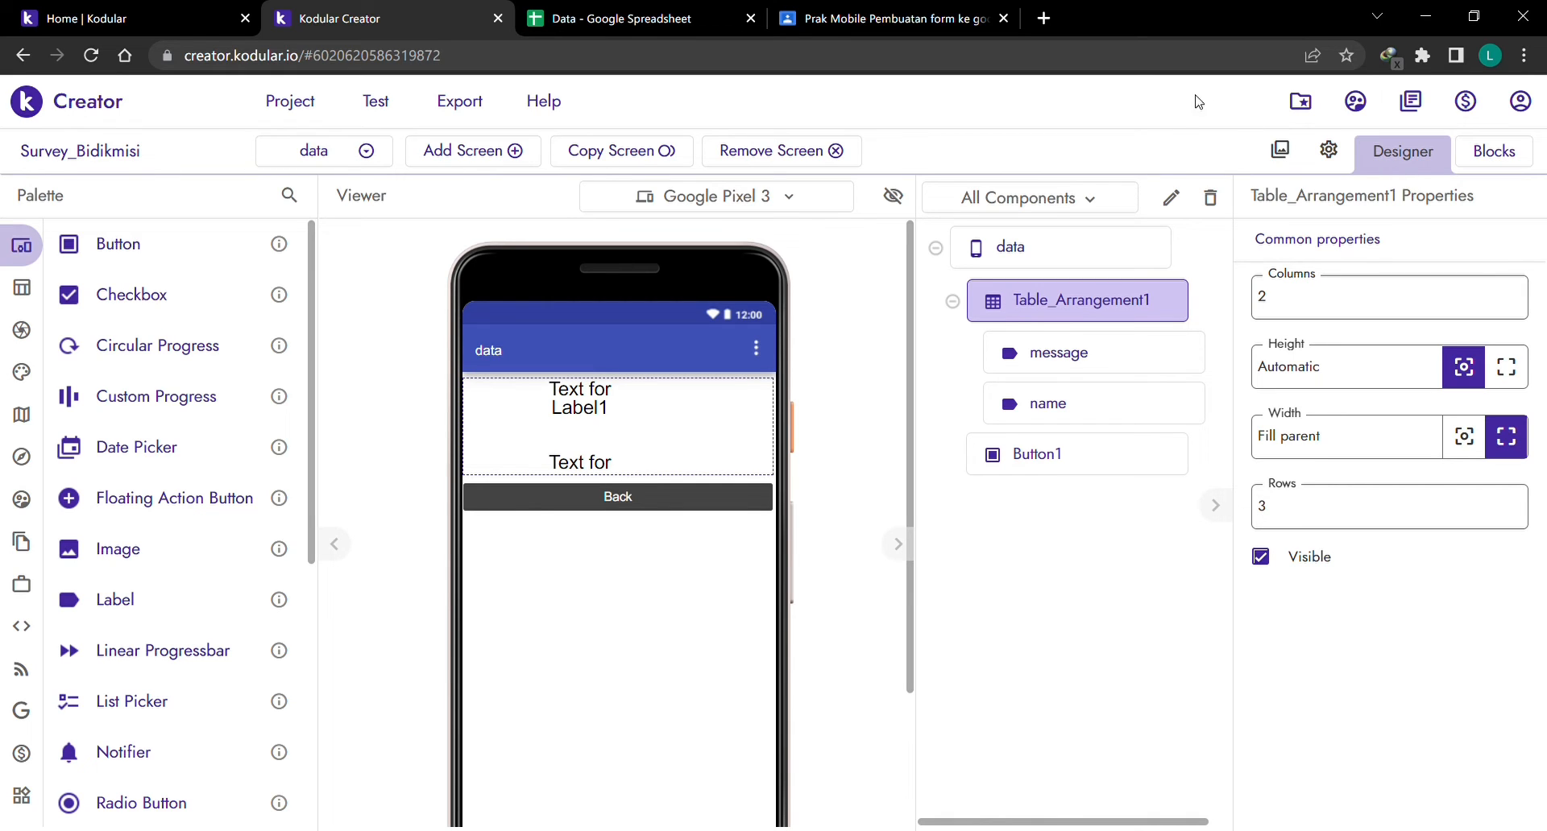
Match the message and name labels against the sheet's Tempat Lahir and Penghasilan Orang Tua rows.
click(1122, 359)
click(1115, 408)
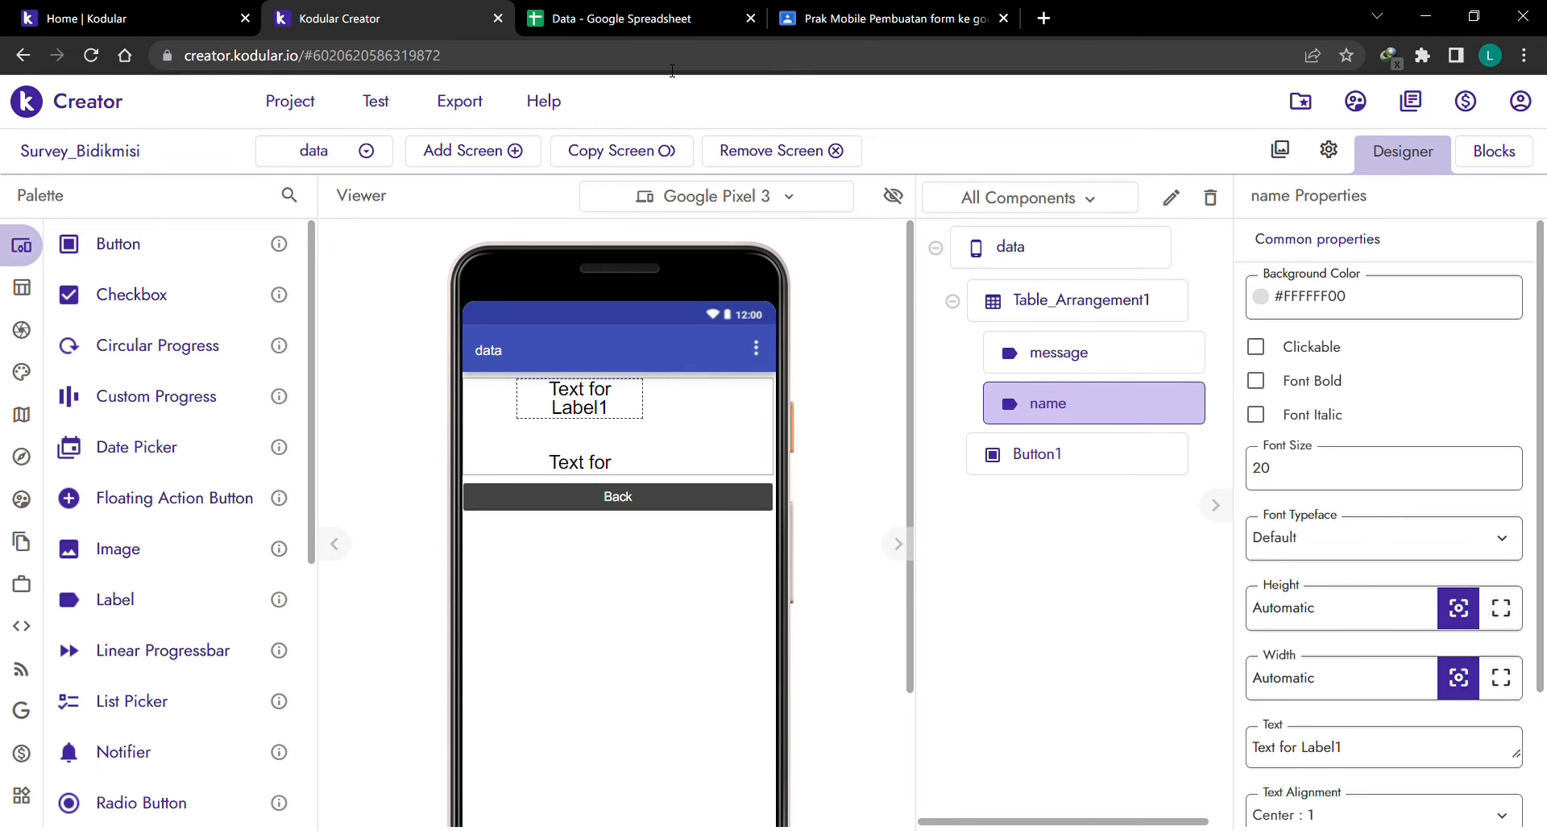
click(640, 6)
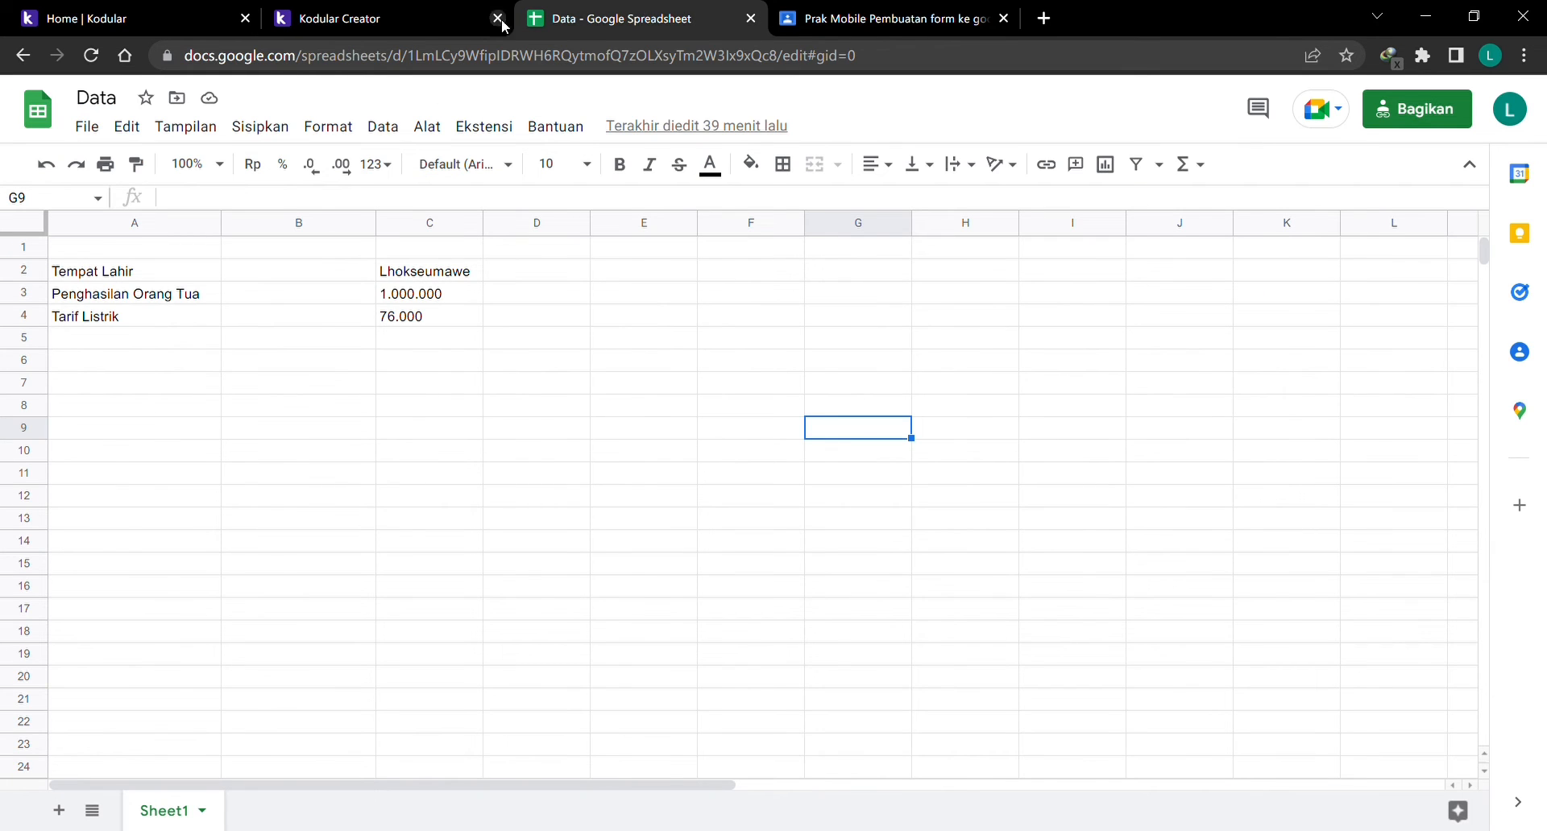
click(369, 18)
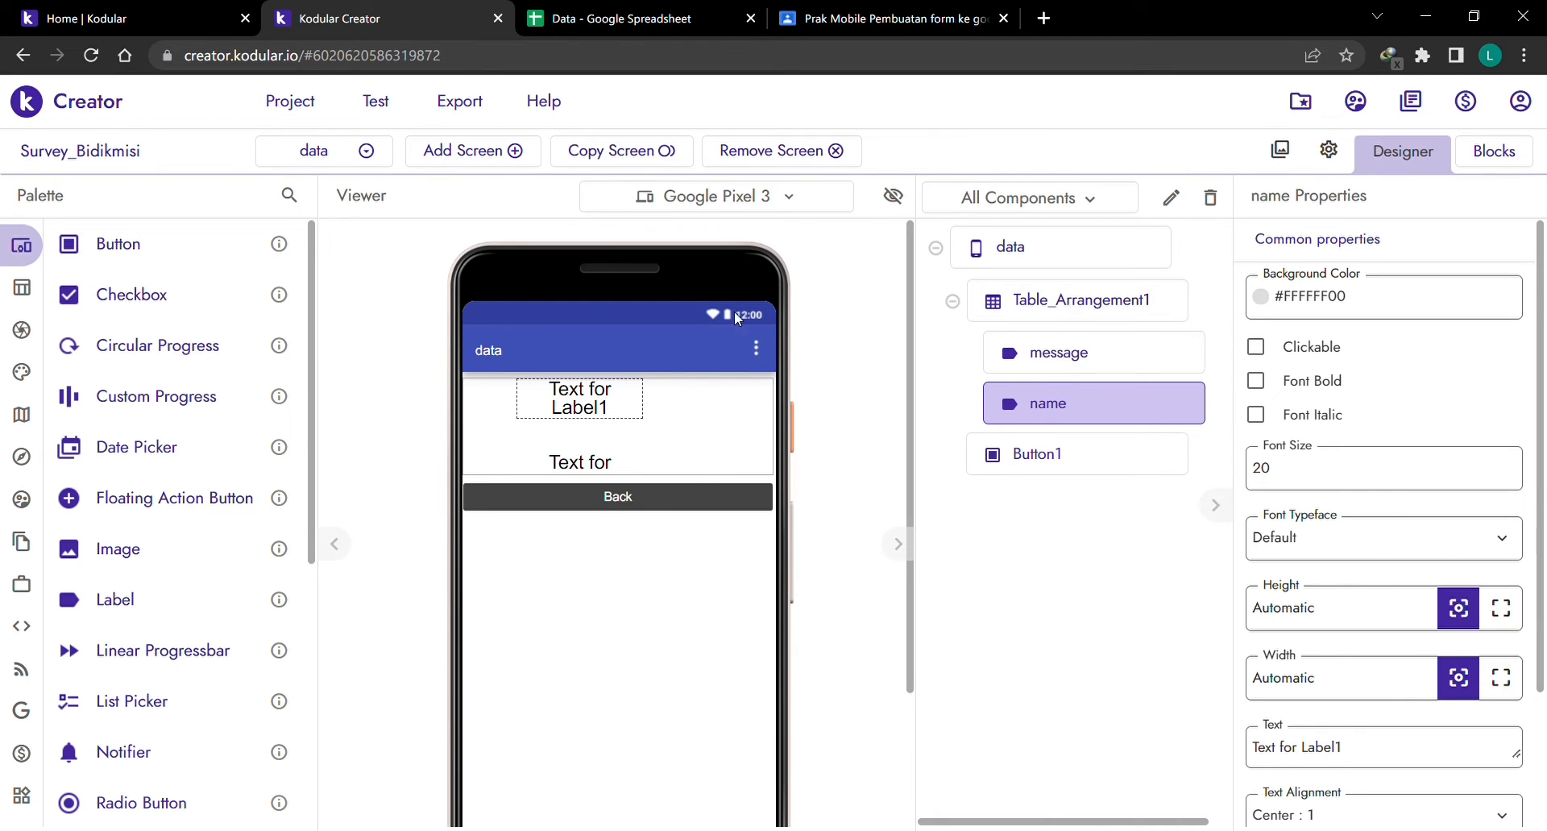
click(1048, 364)
click(632, 18)
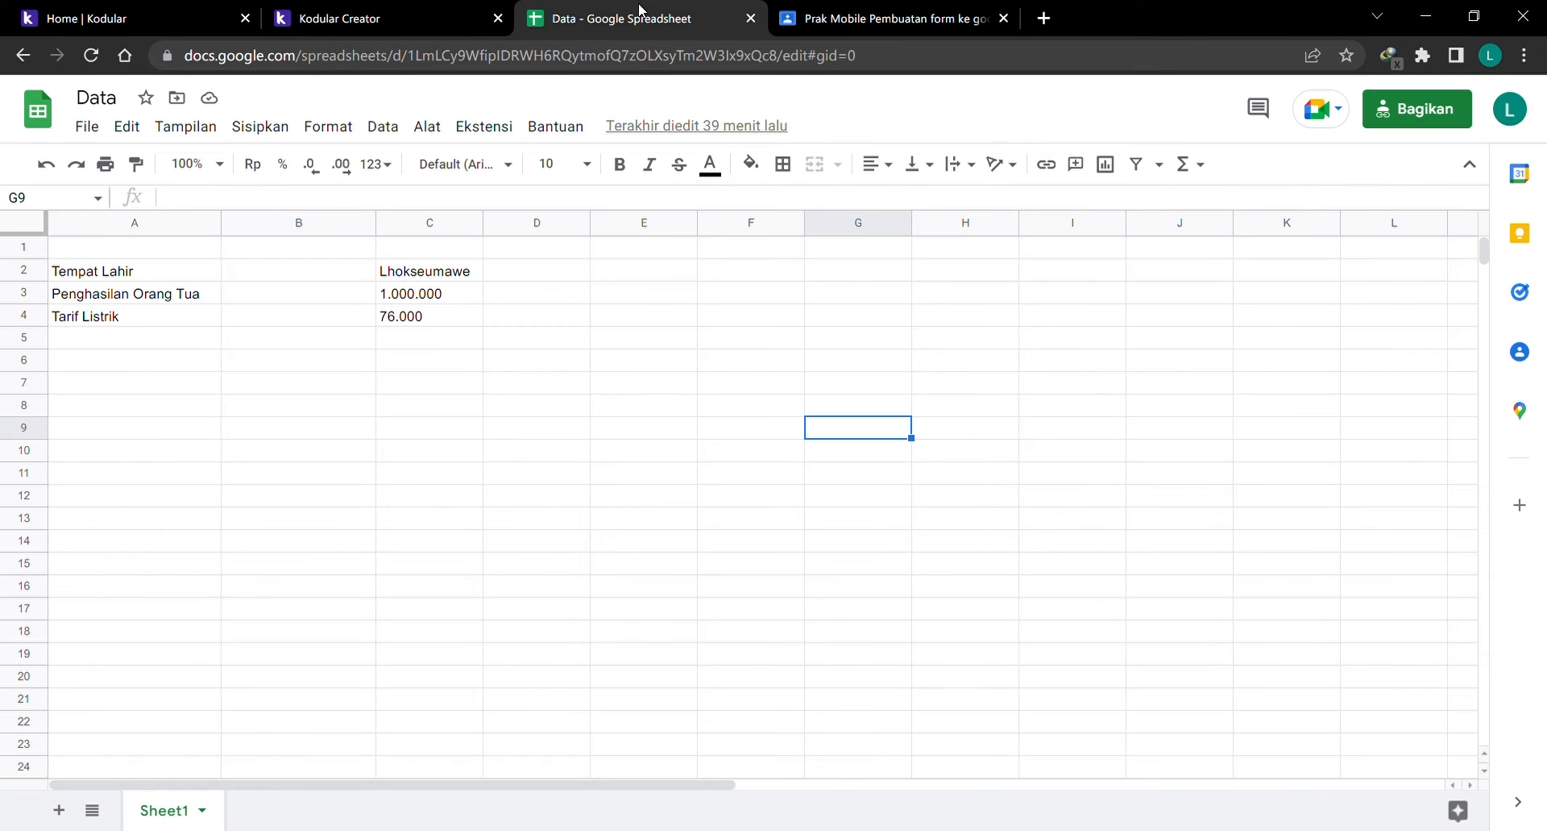
click(129, 298)
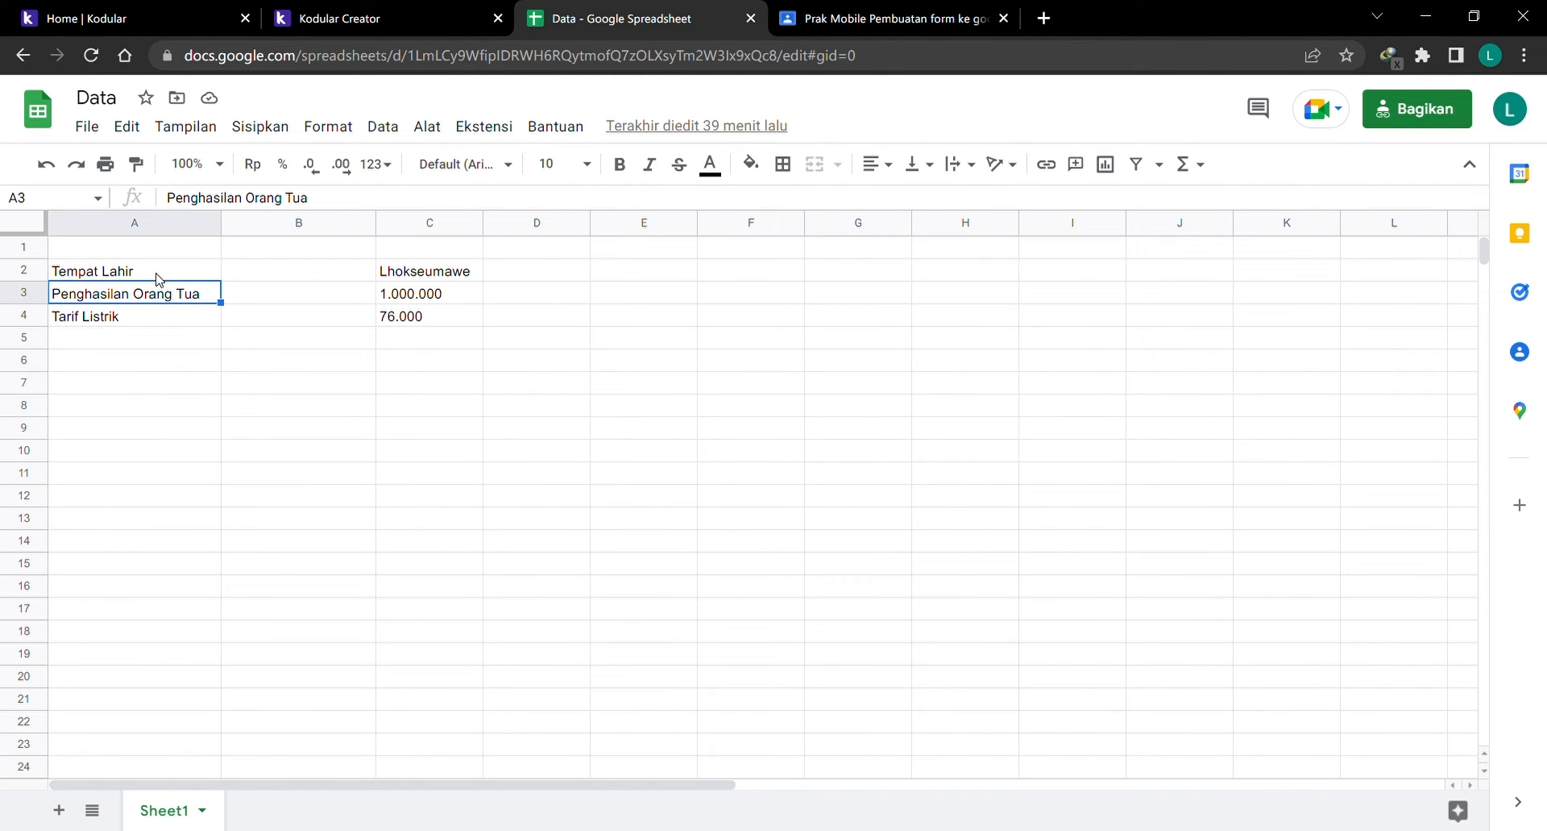
click(159, 274)
click(415, 24)
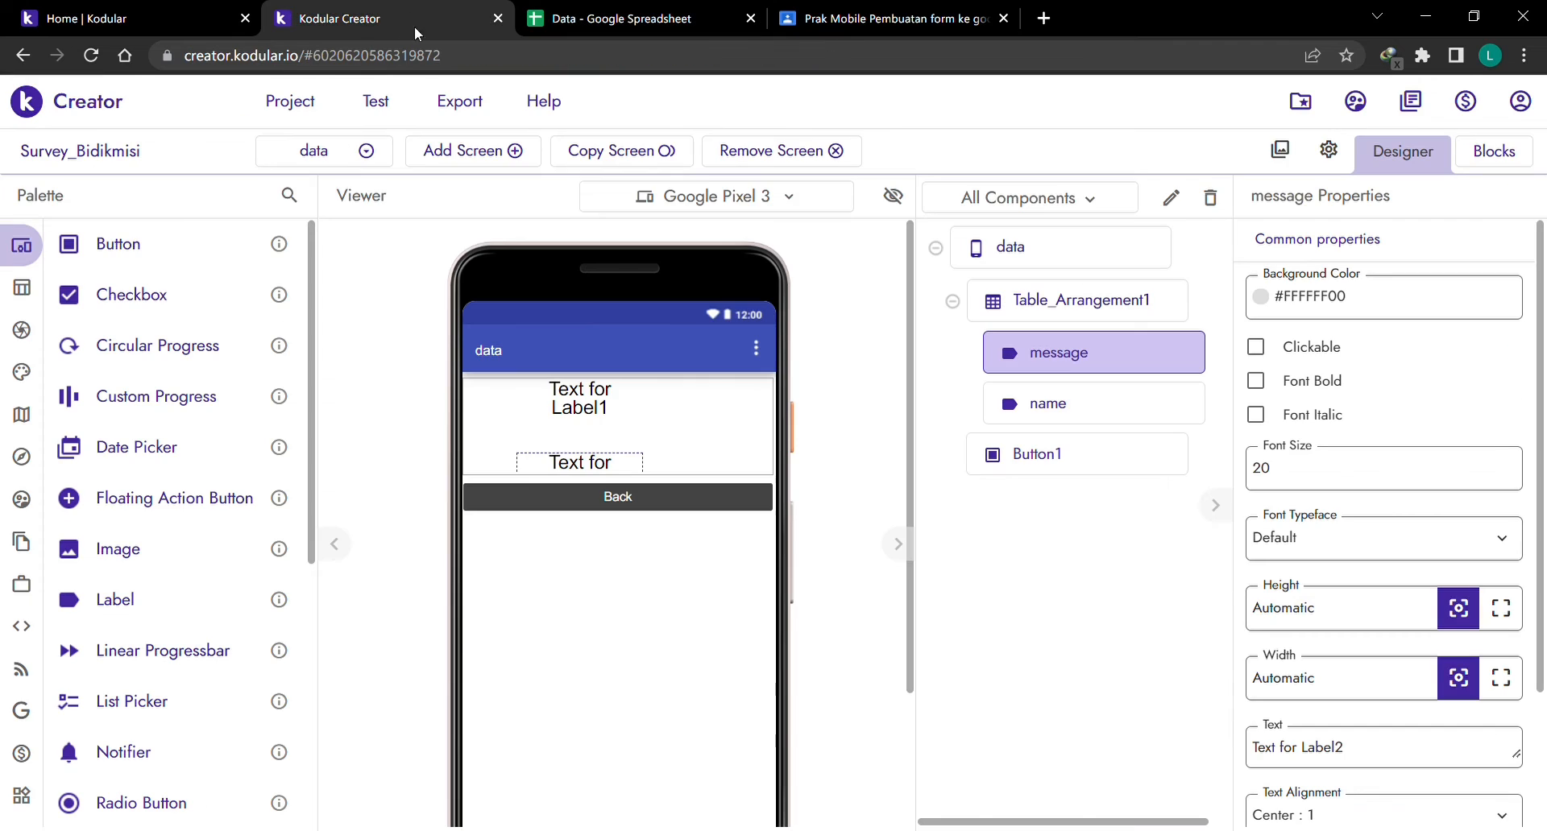
Recheck the name, message and Back button properties, then show the data screen's blocks.
click(582, 398)
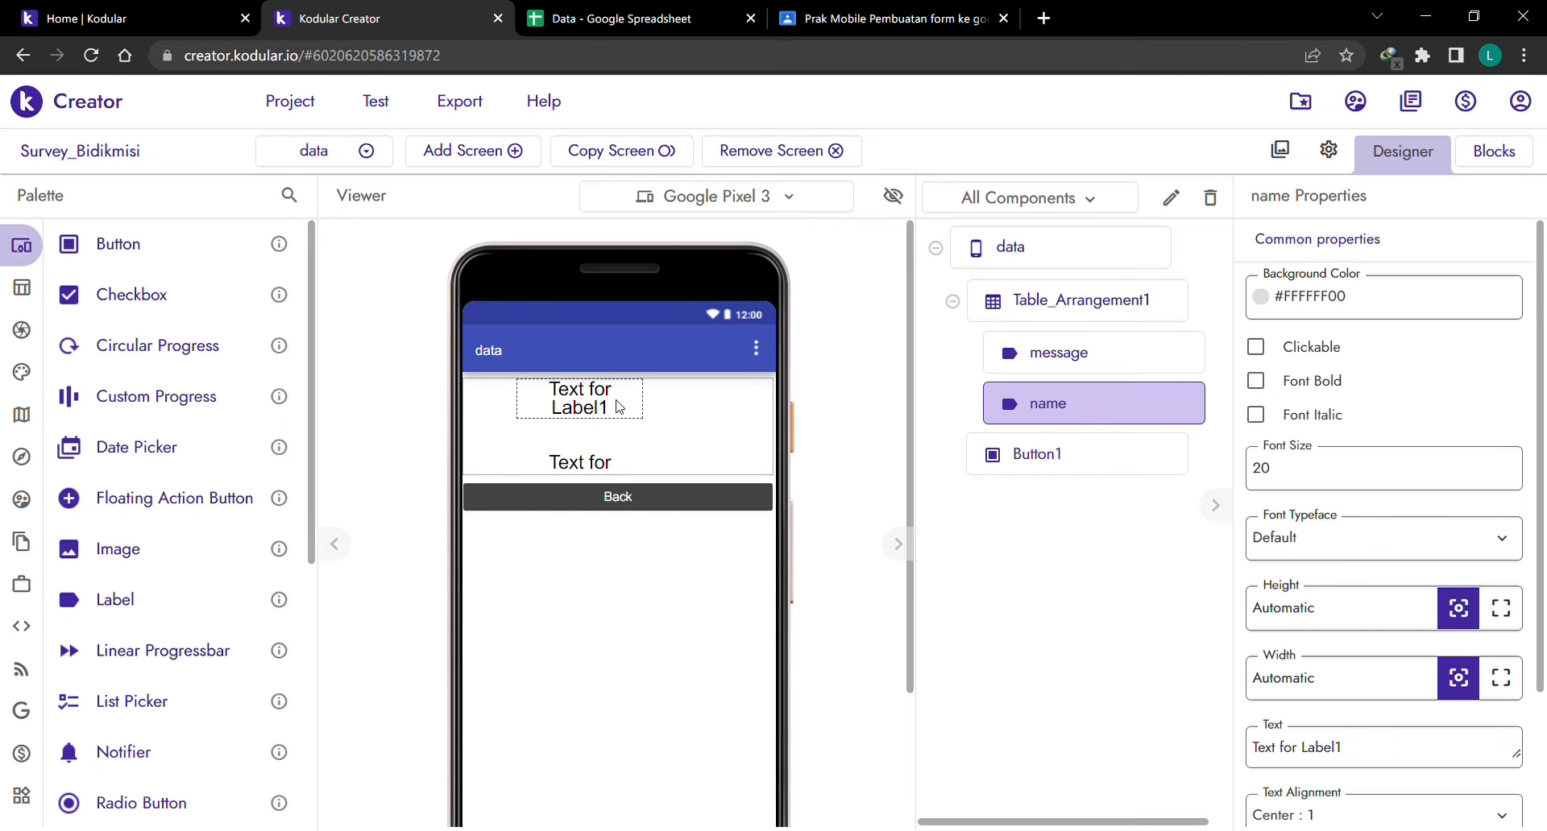
click(618, 24)
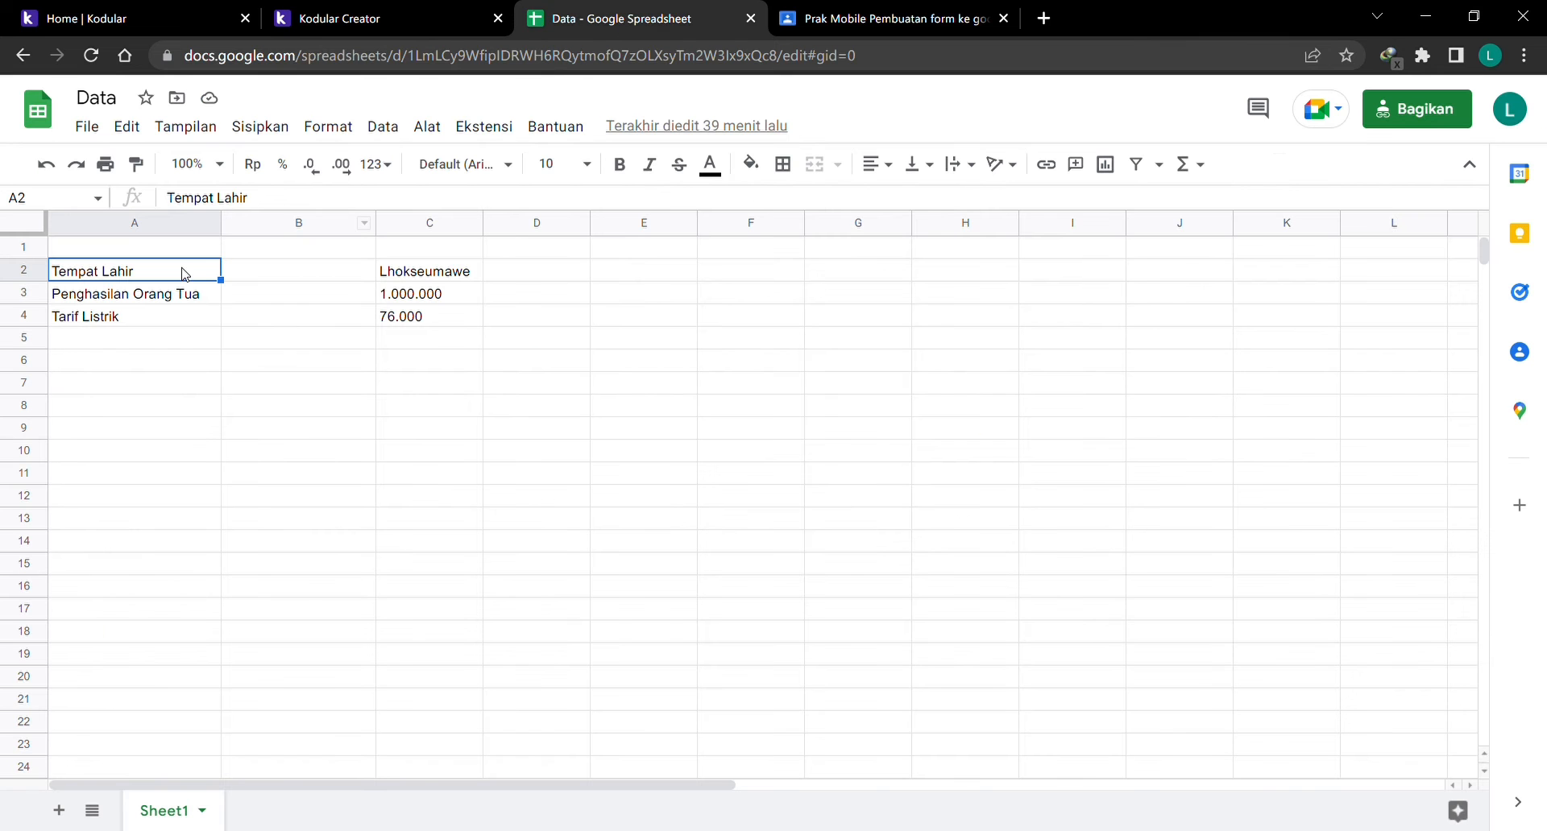
click(387, 25)
click(1084, 353)
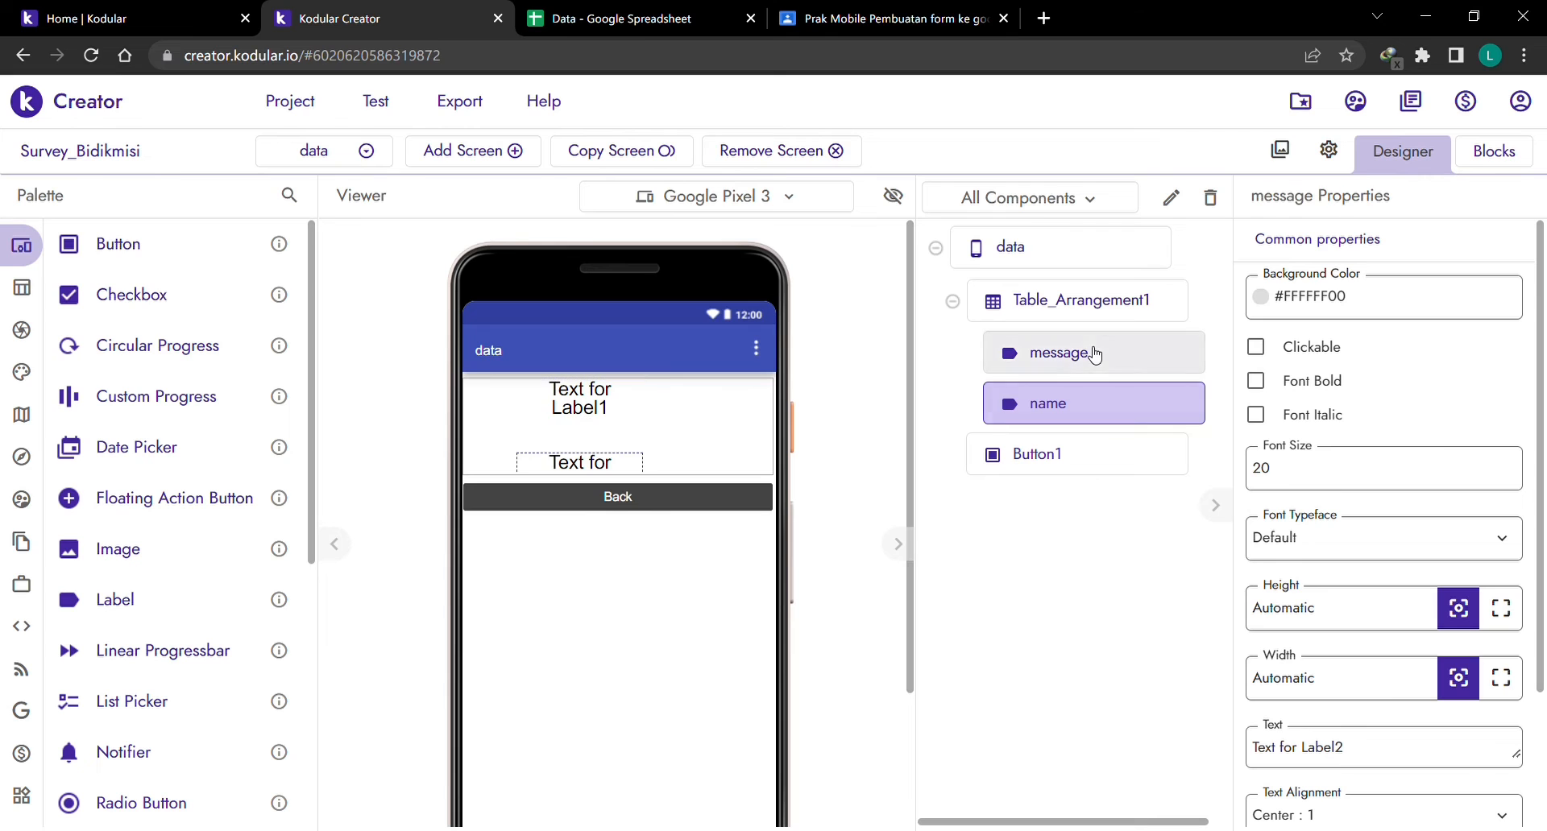
click(617, 18)
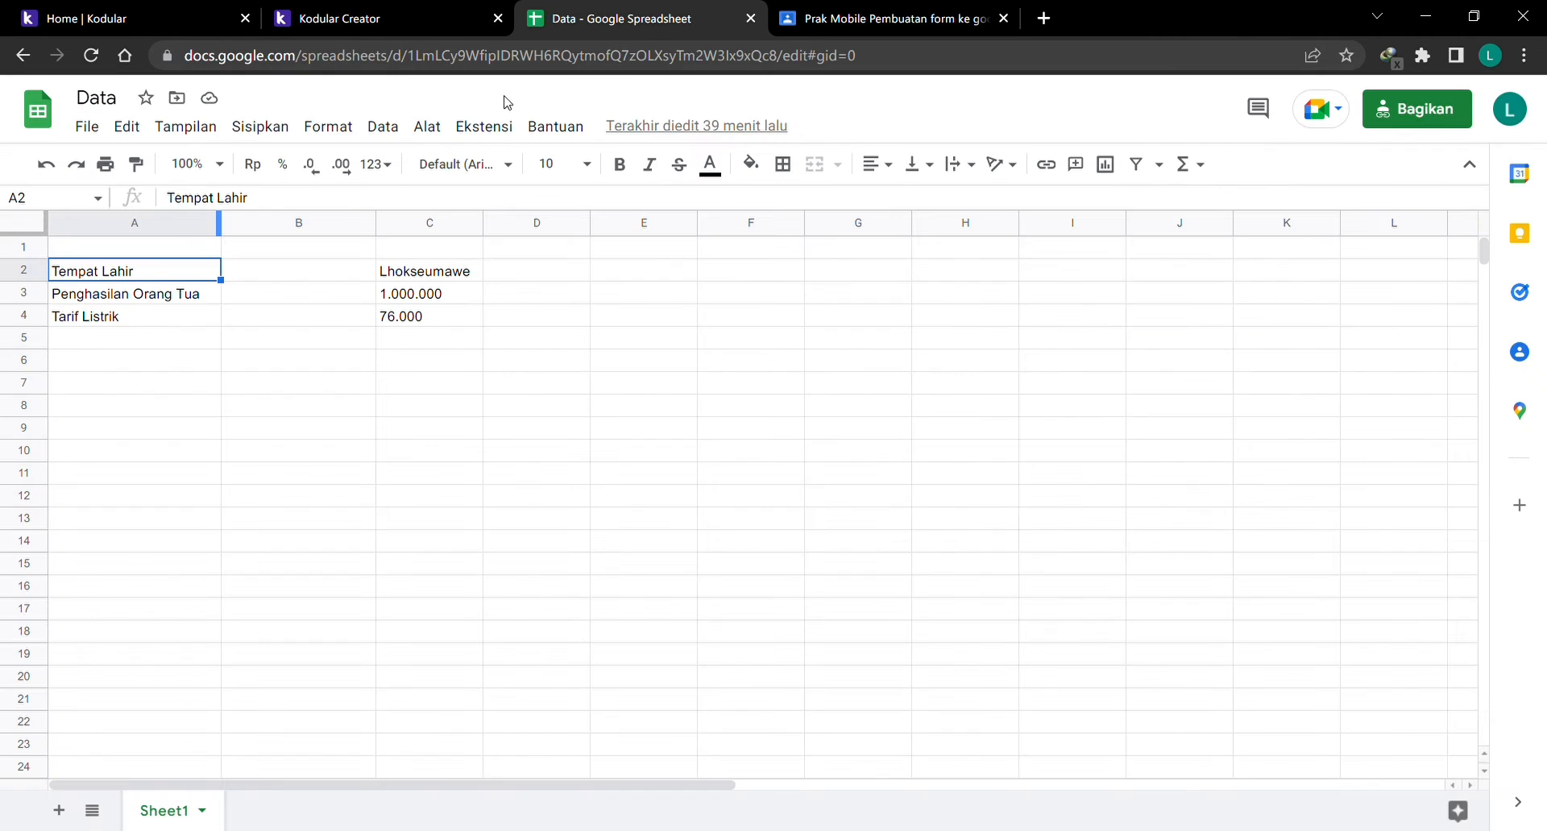
click(384, 20)
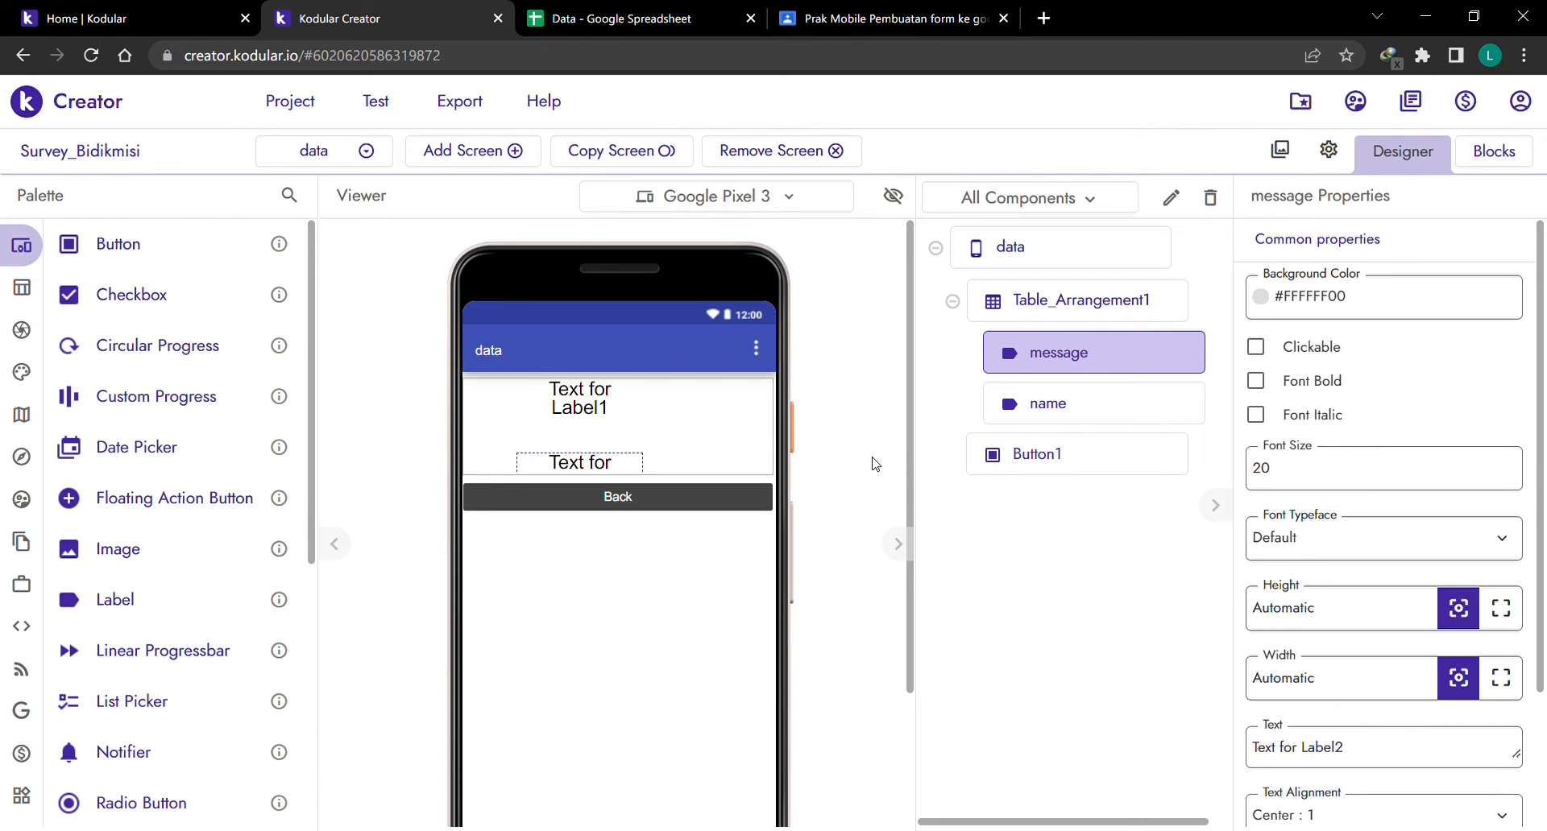
click(1044, 461)
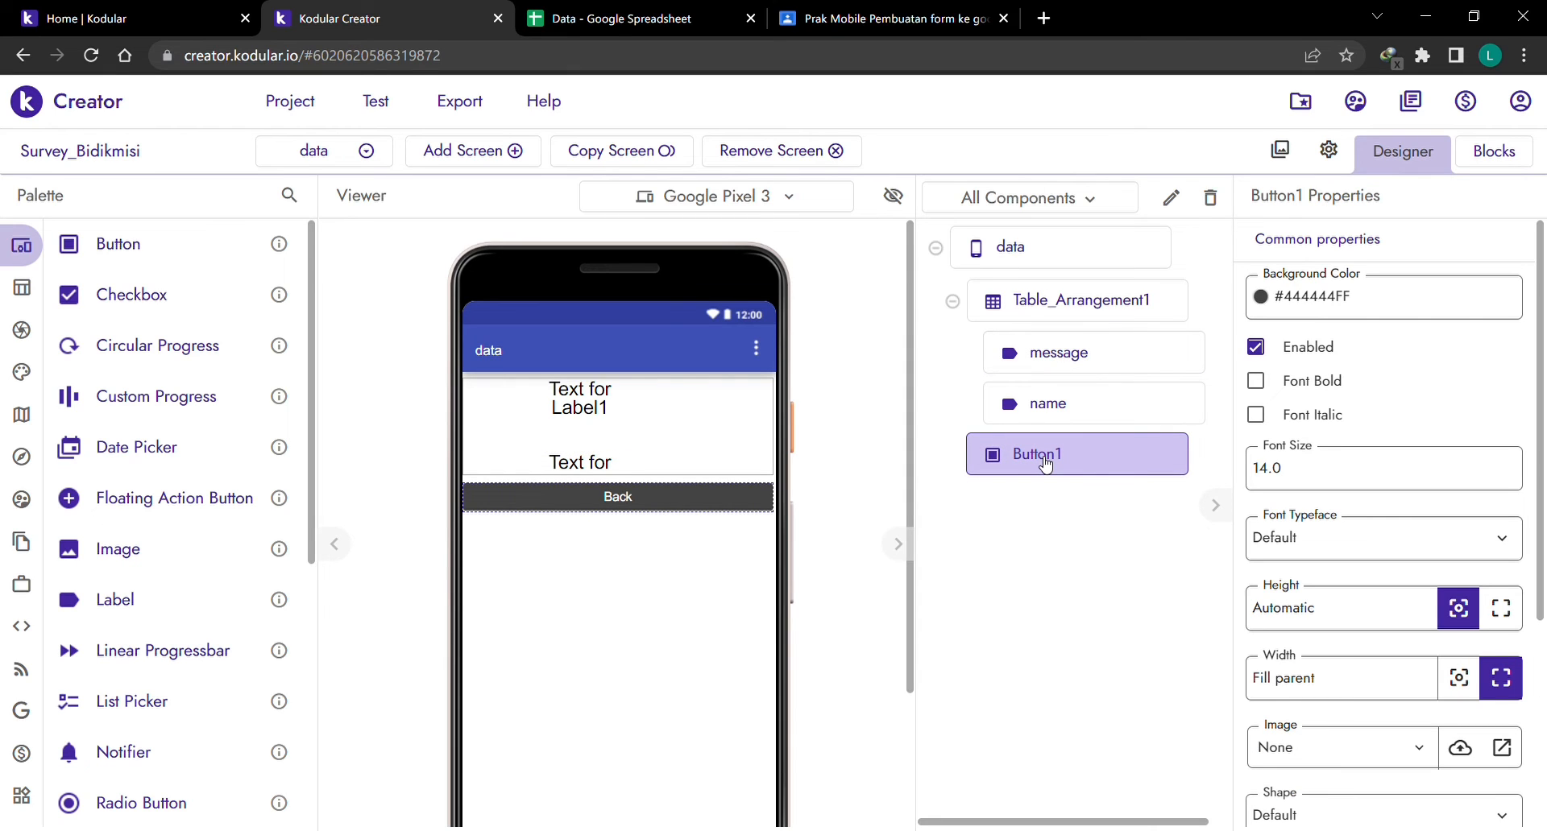
click(351, 152)
click(807, 503)
click(1494, 150)
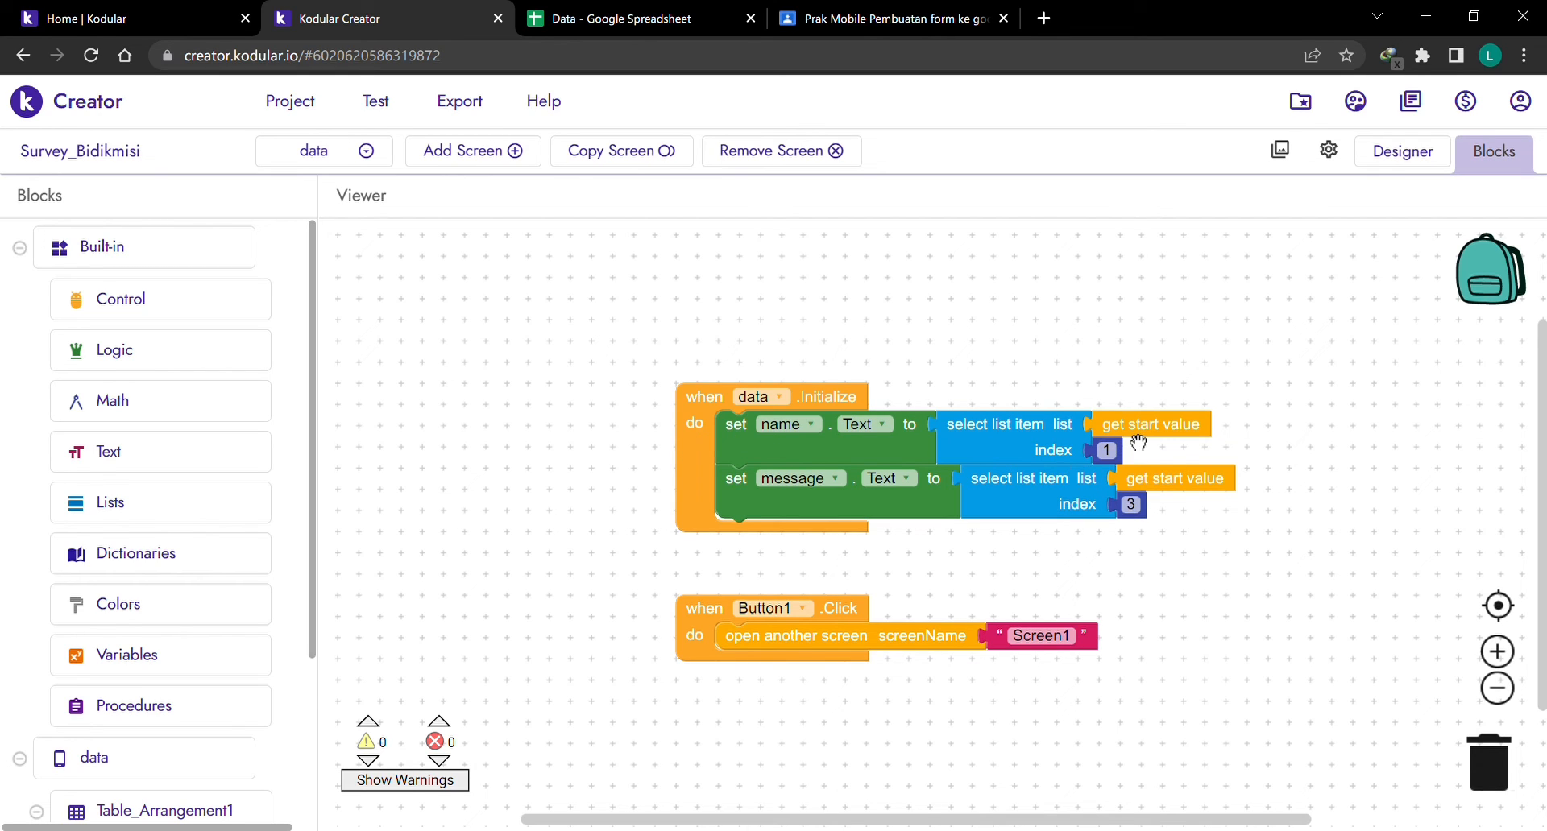
Compare the data screen's list-index blocks with the sheet, selecting cell C2 Lhokseumawe.
click(629, 16)
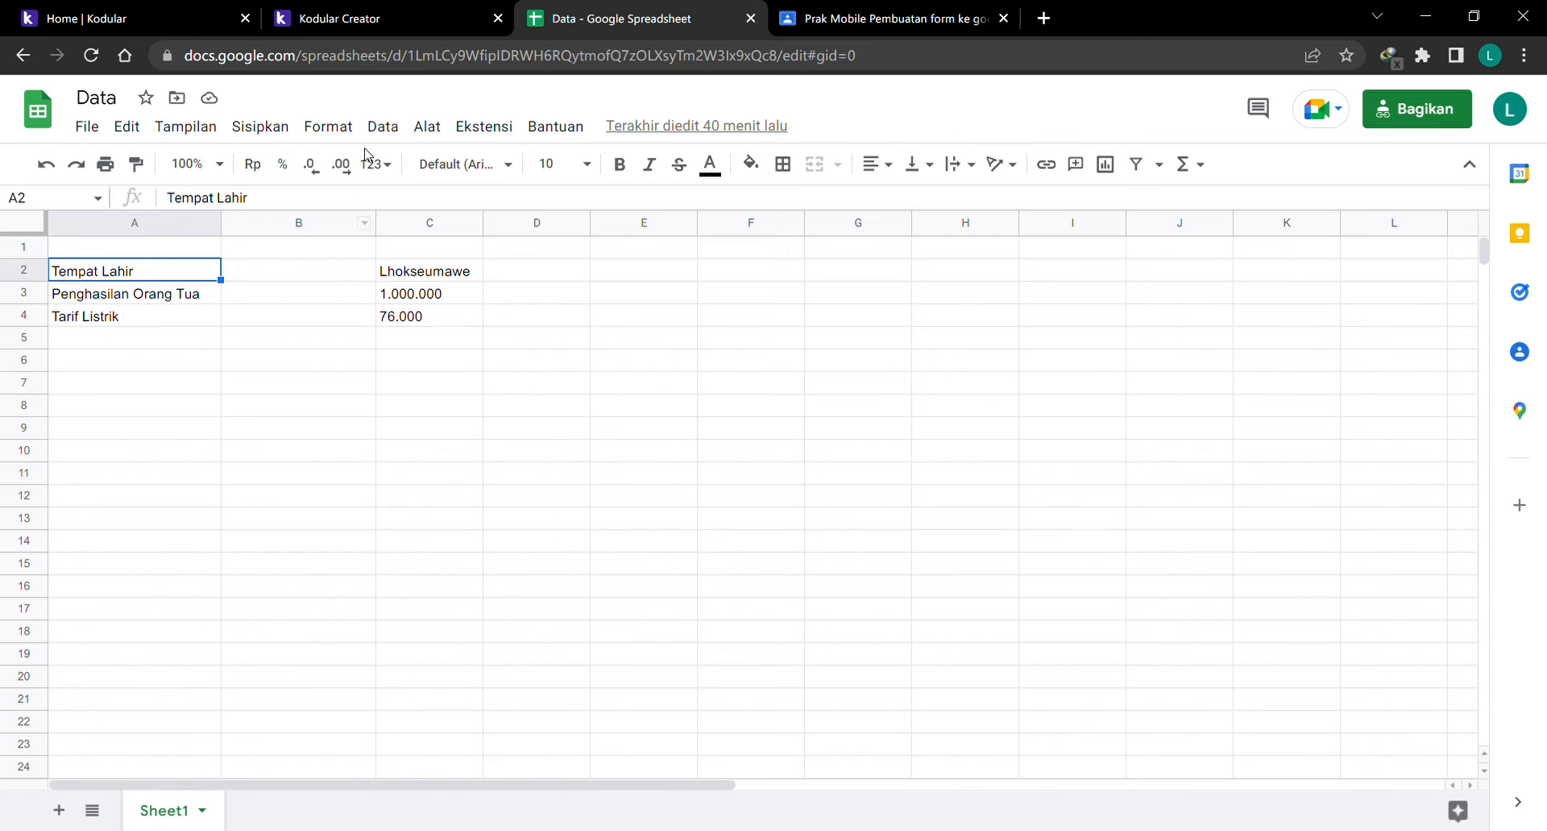
click(336, 17)
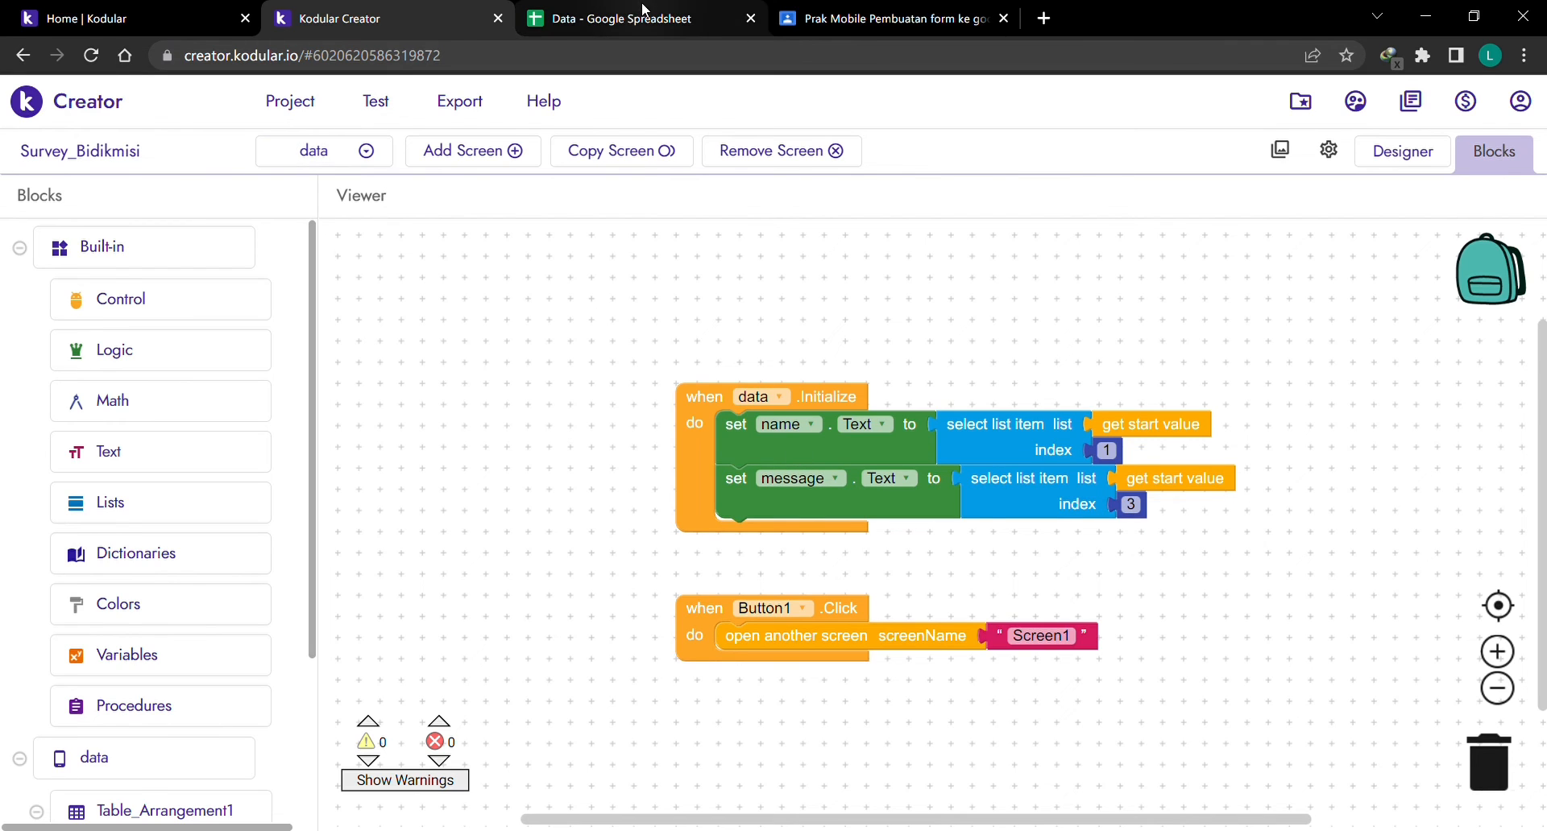
click(644, 17)
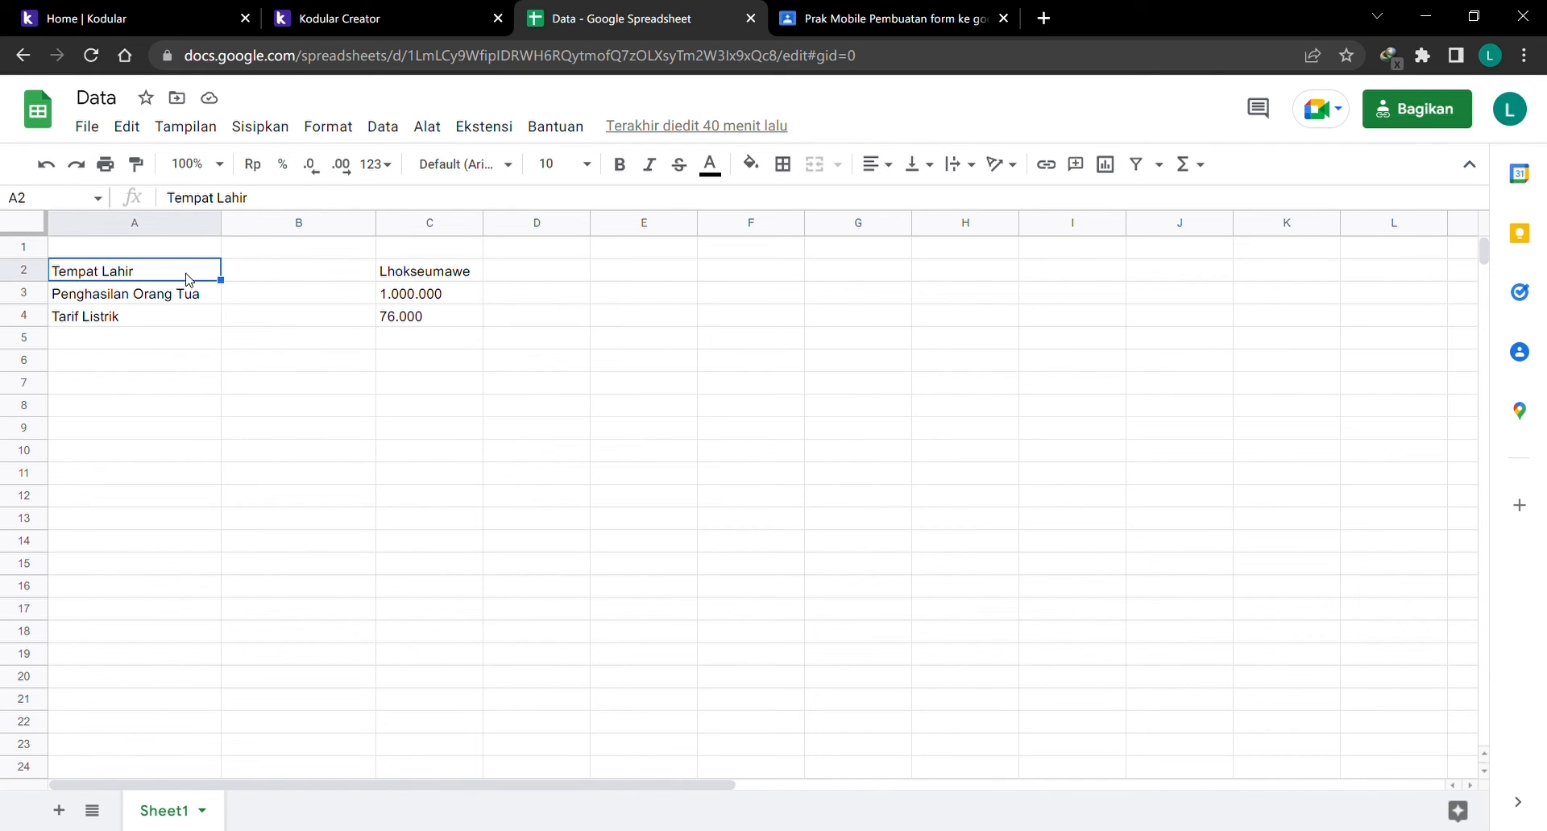
click(393, 14)
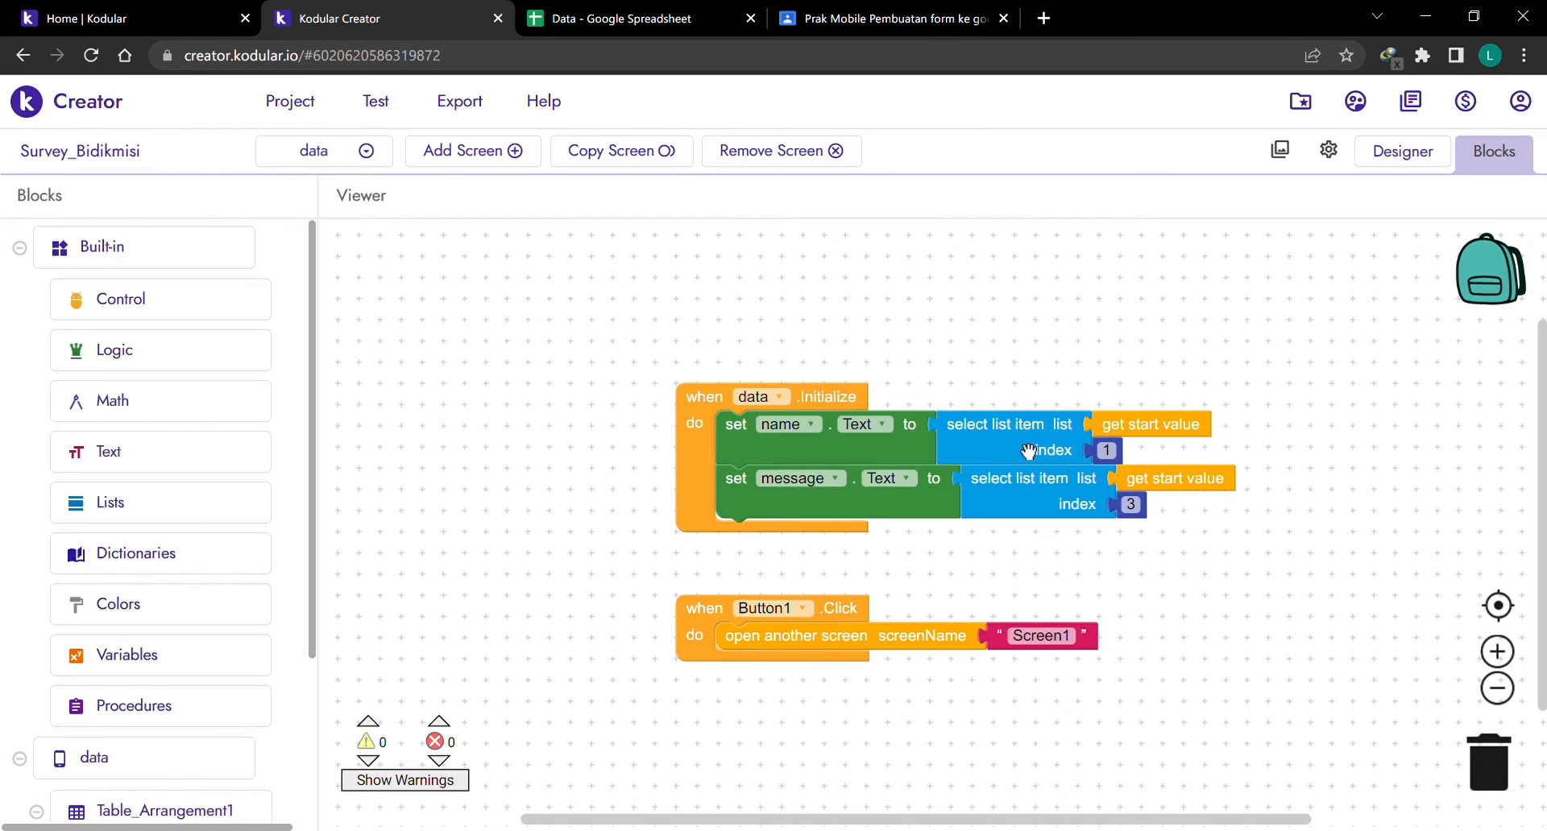
click(616, 17)
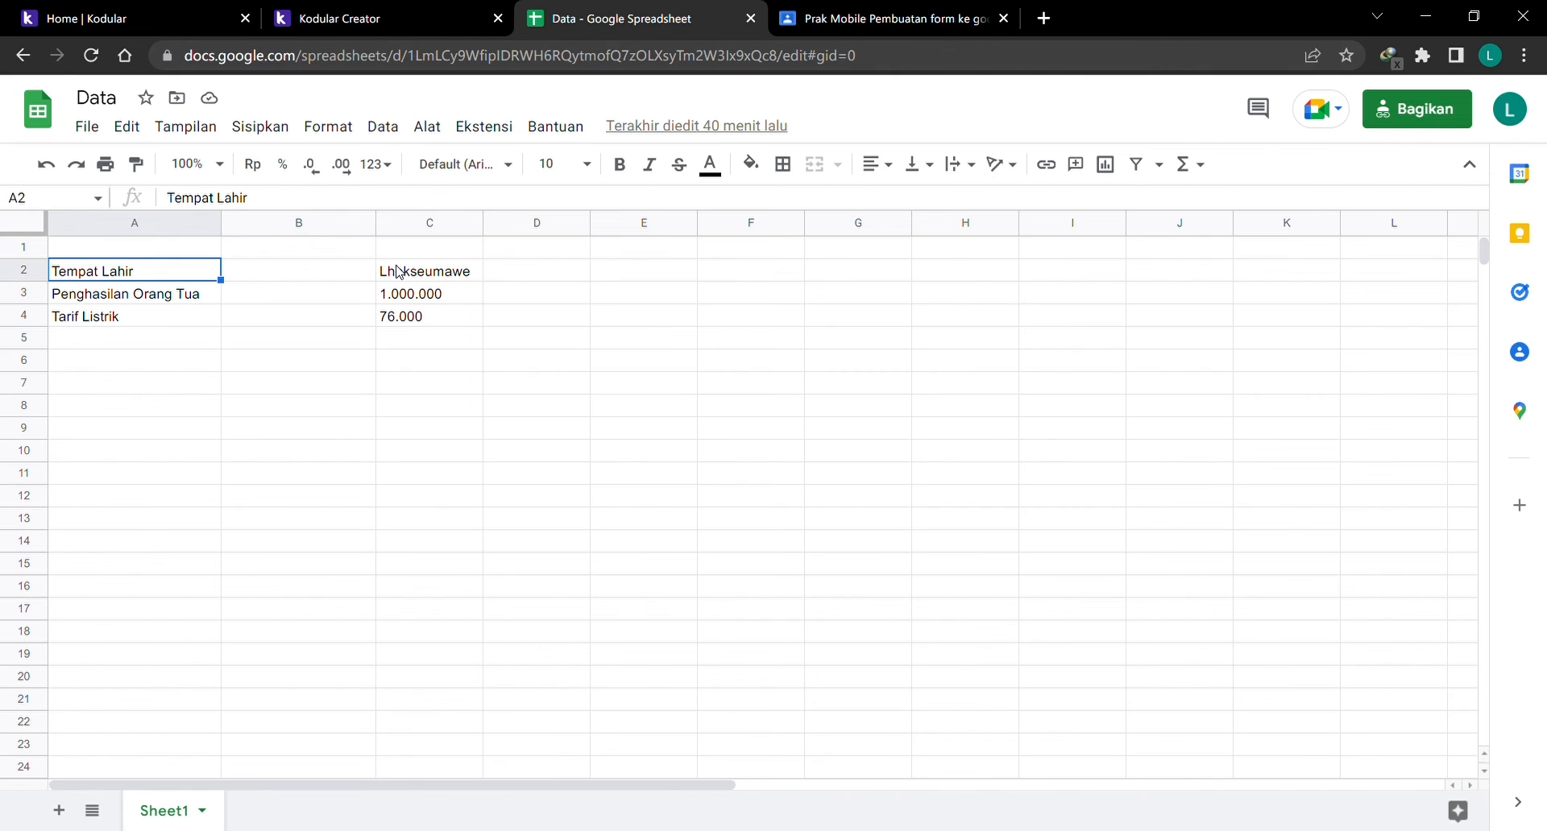
click(427, 272)
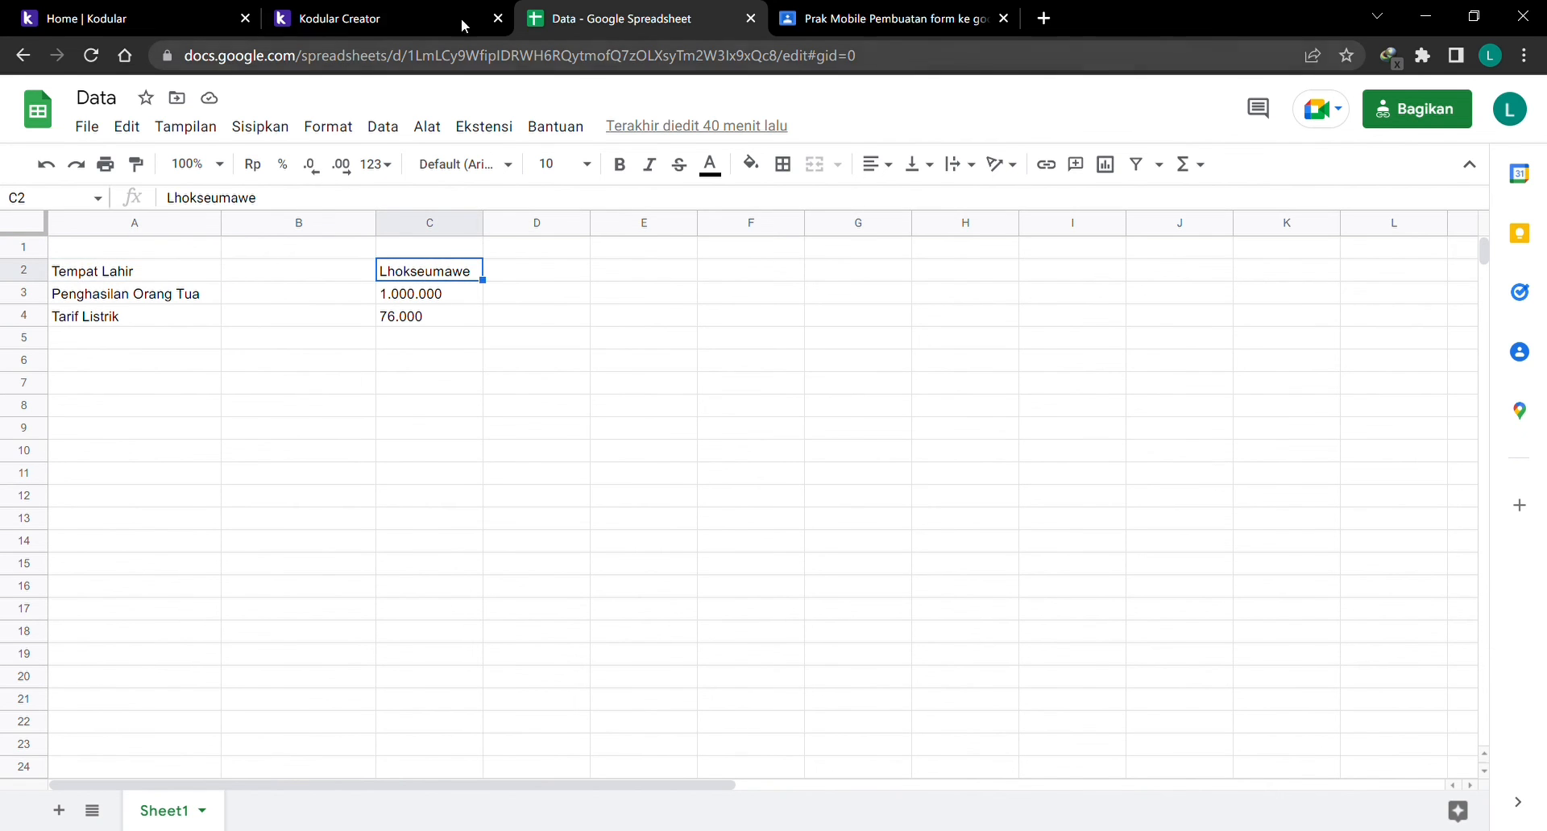
Compare the blocks against the sheet again and select the Button1 click event block.
click(465, 19)
click(611, 9)
click(379, 18)
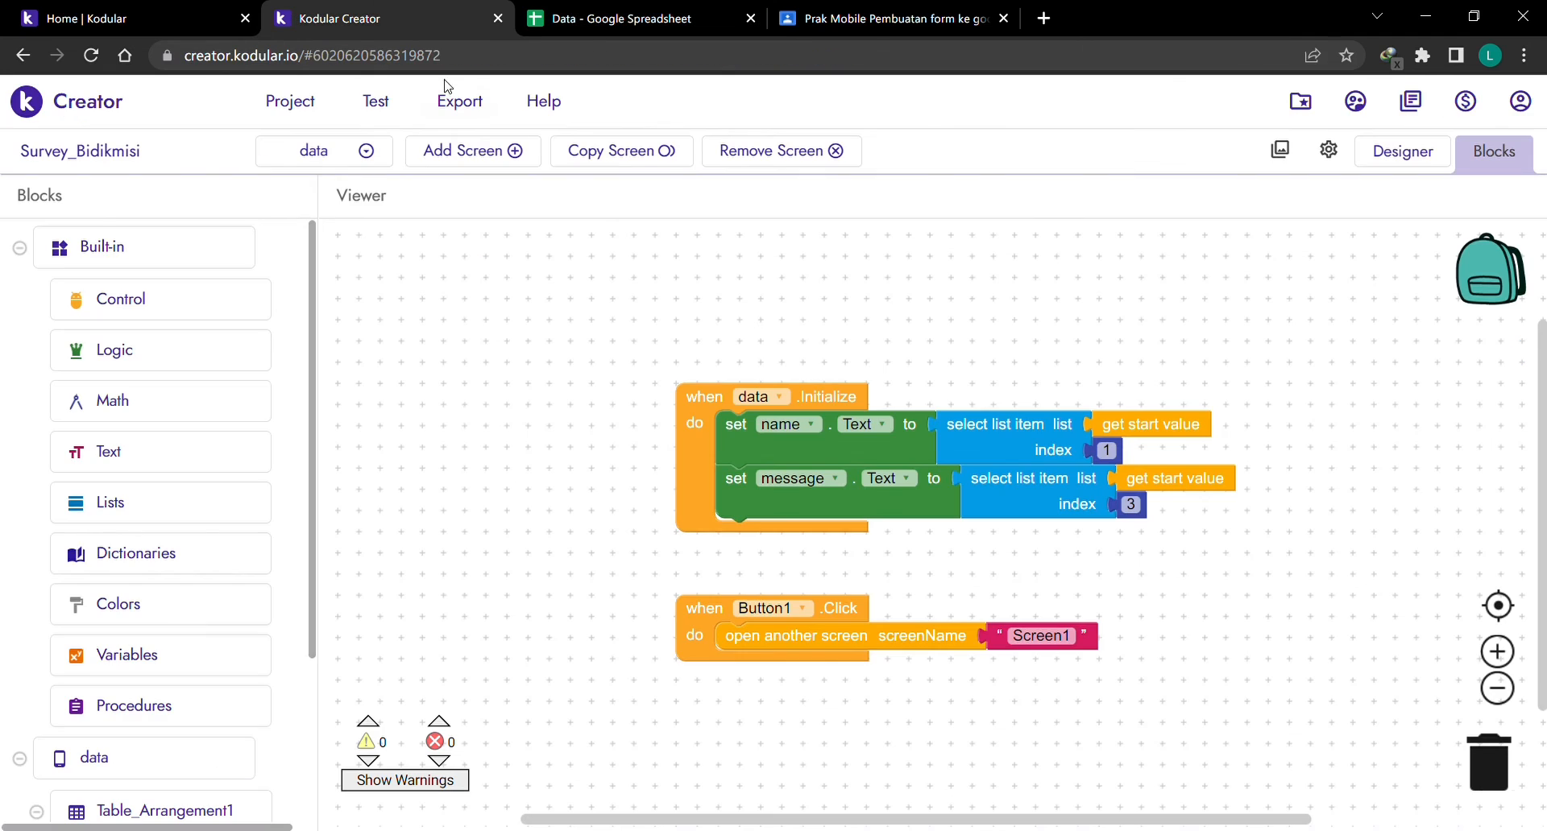
click(697, 631)
click(1438, 153)
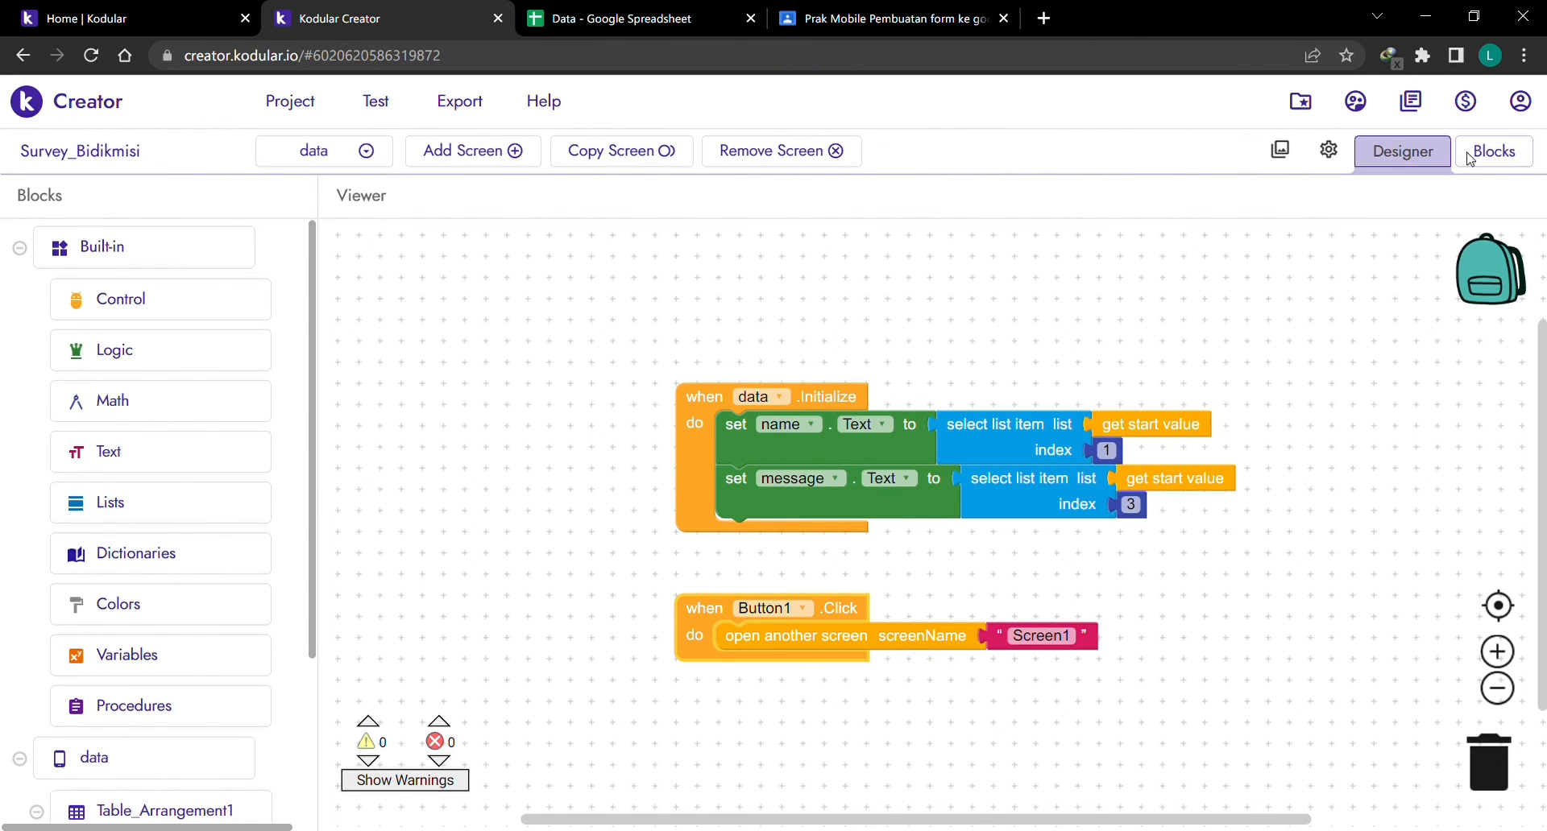
click(1491, 153)
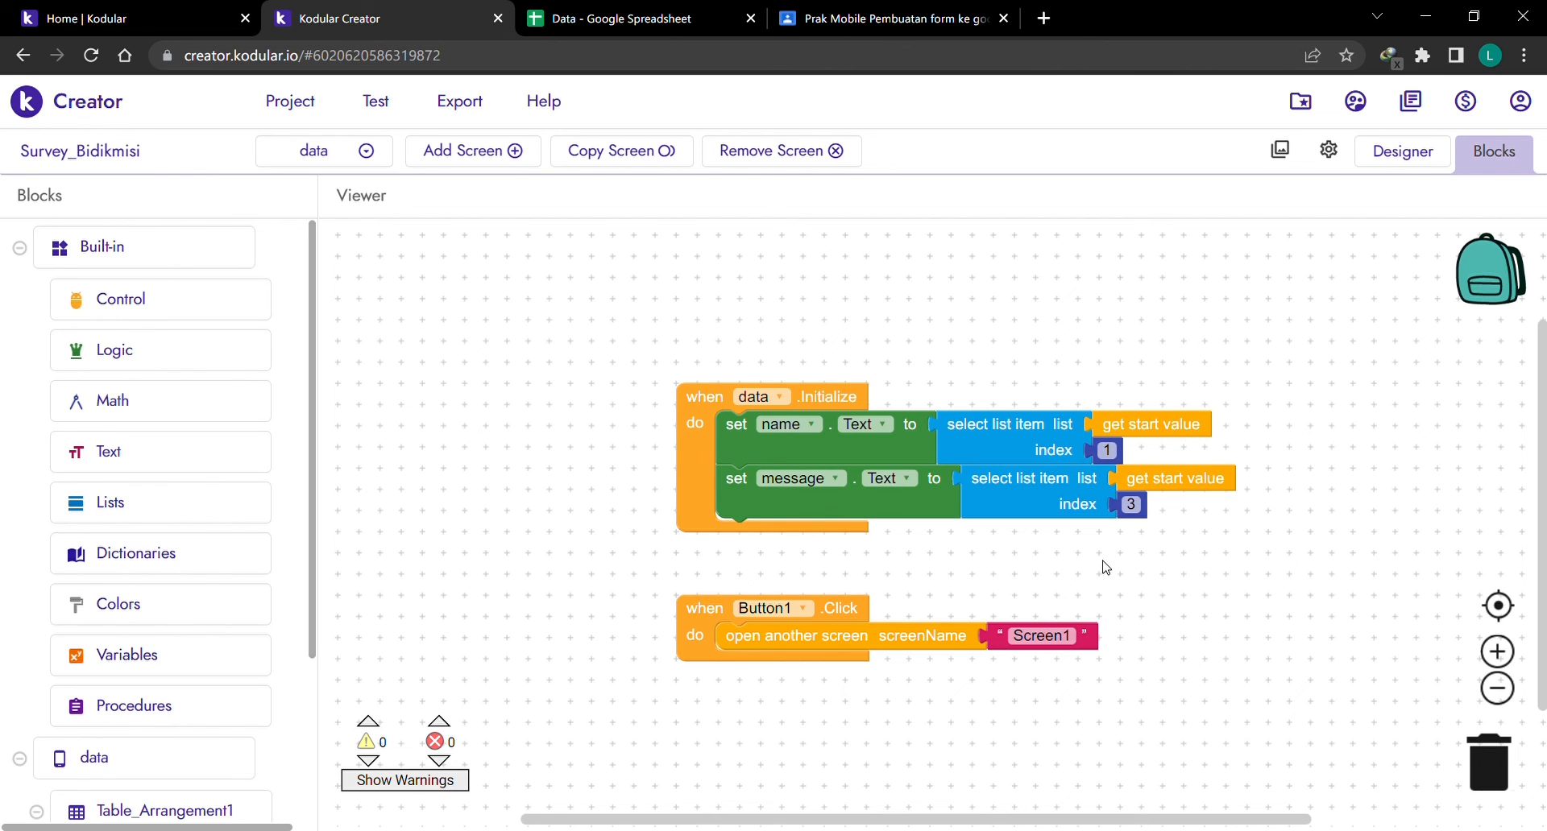
click(1403, 151)
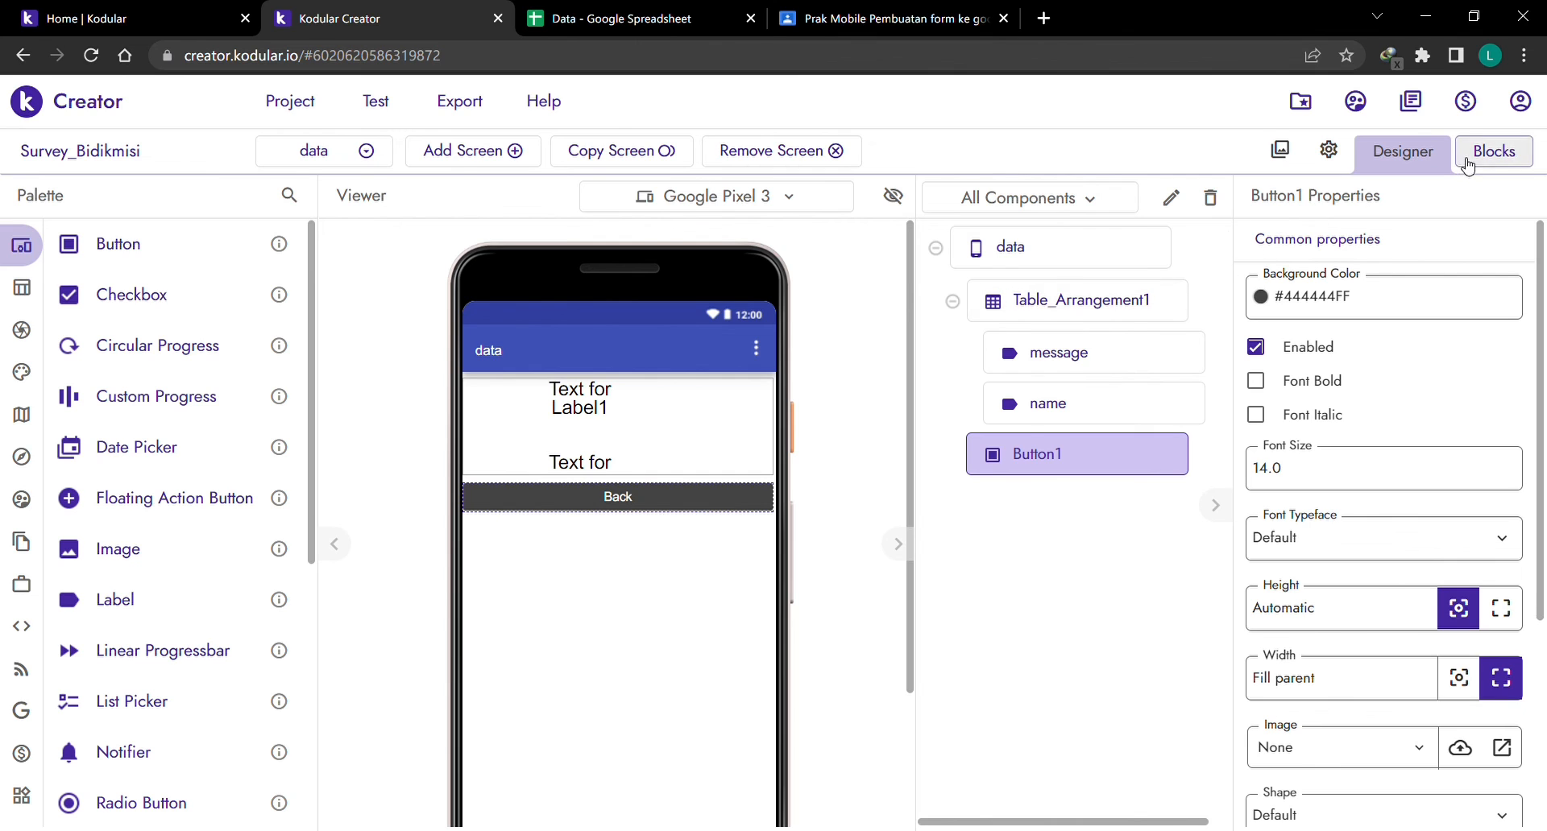
Glance at the sheet, then open Screen1's design and select Image1.
click(684, 28)
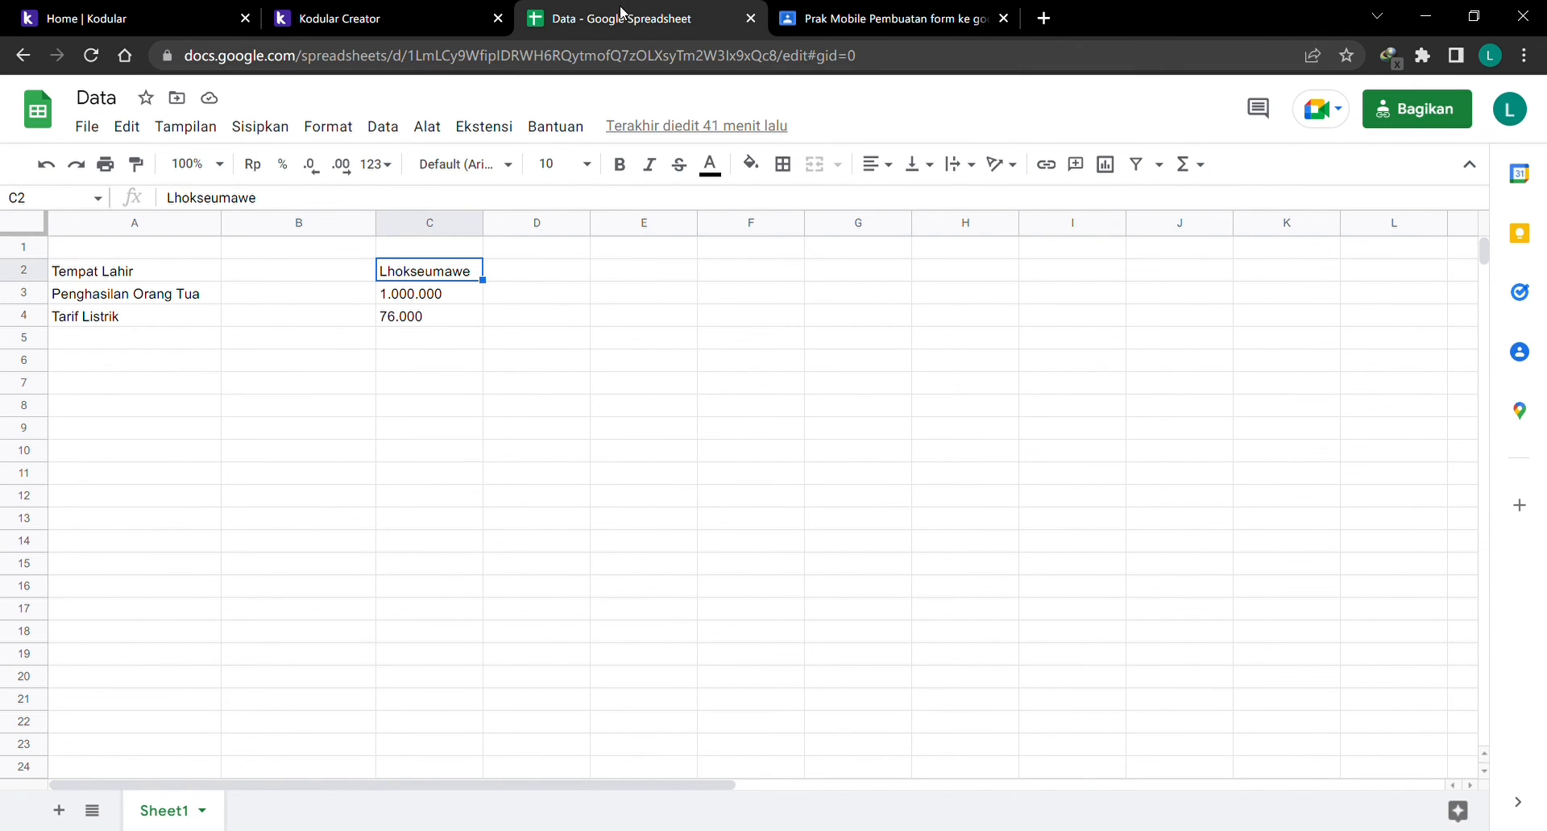
click(381, 22)
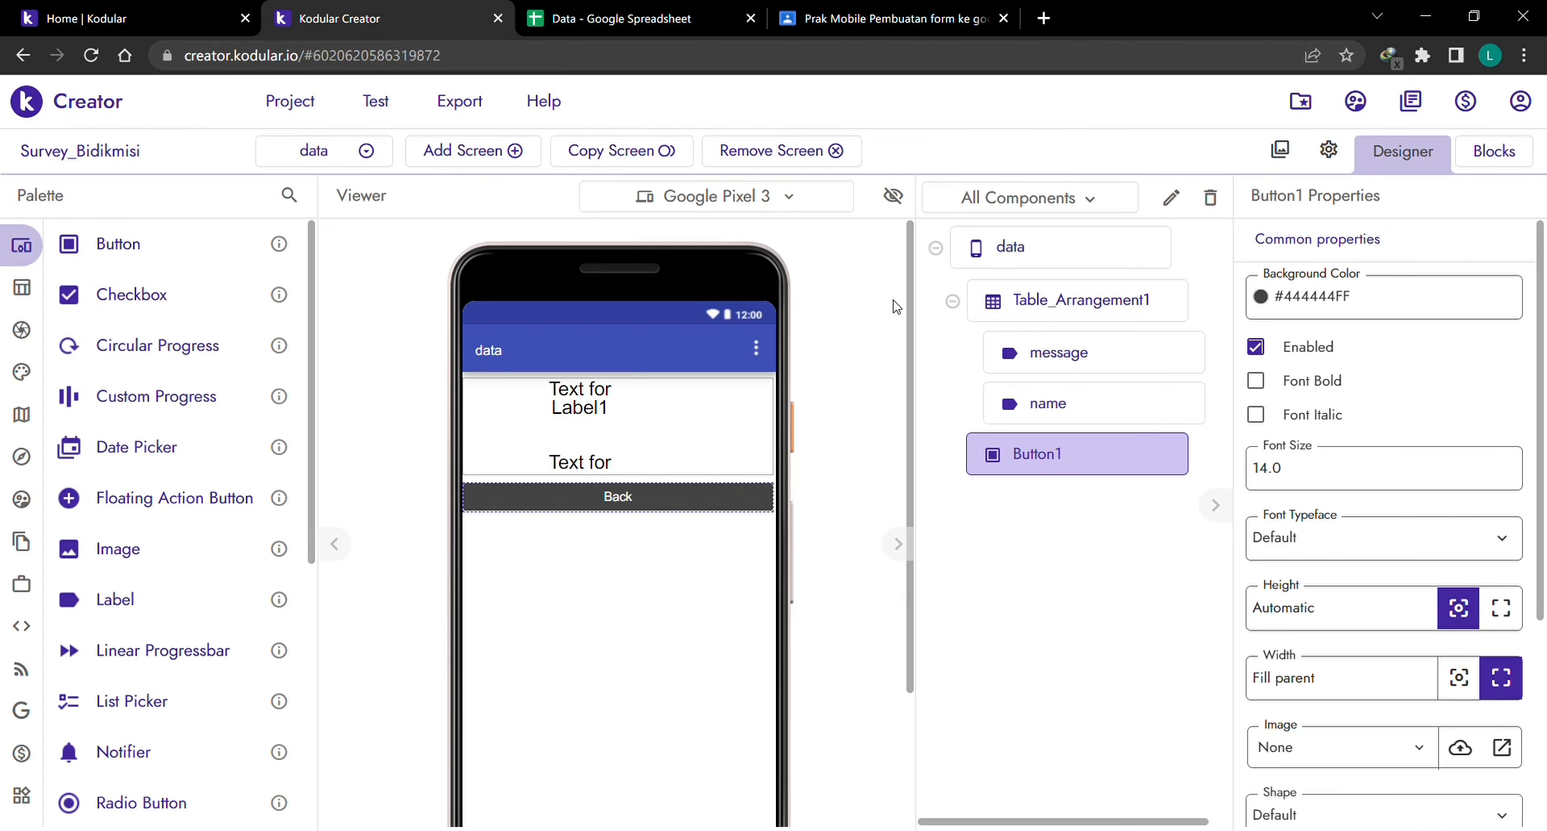
click(350, 152)
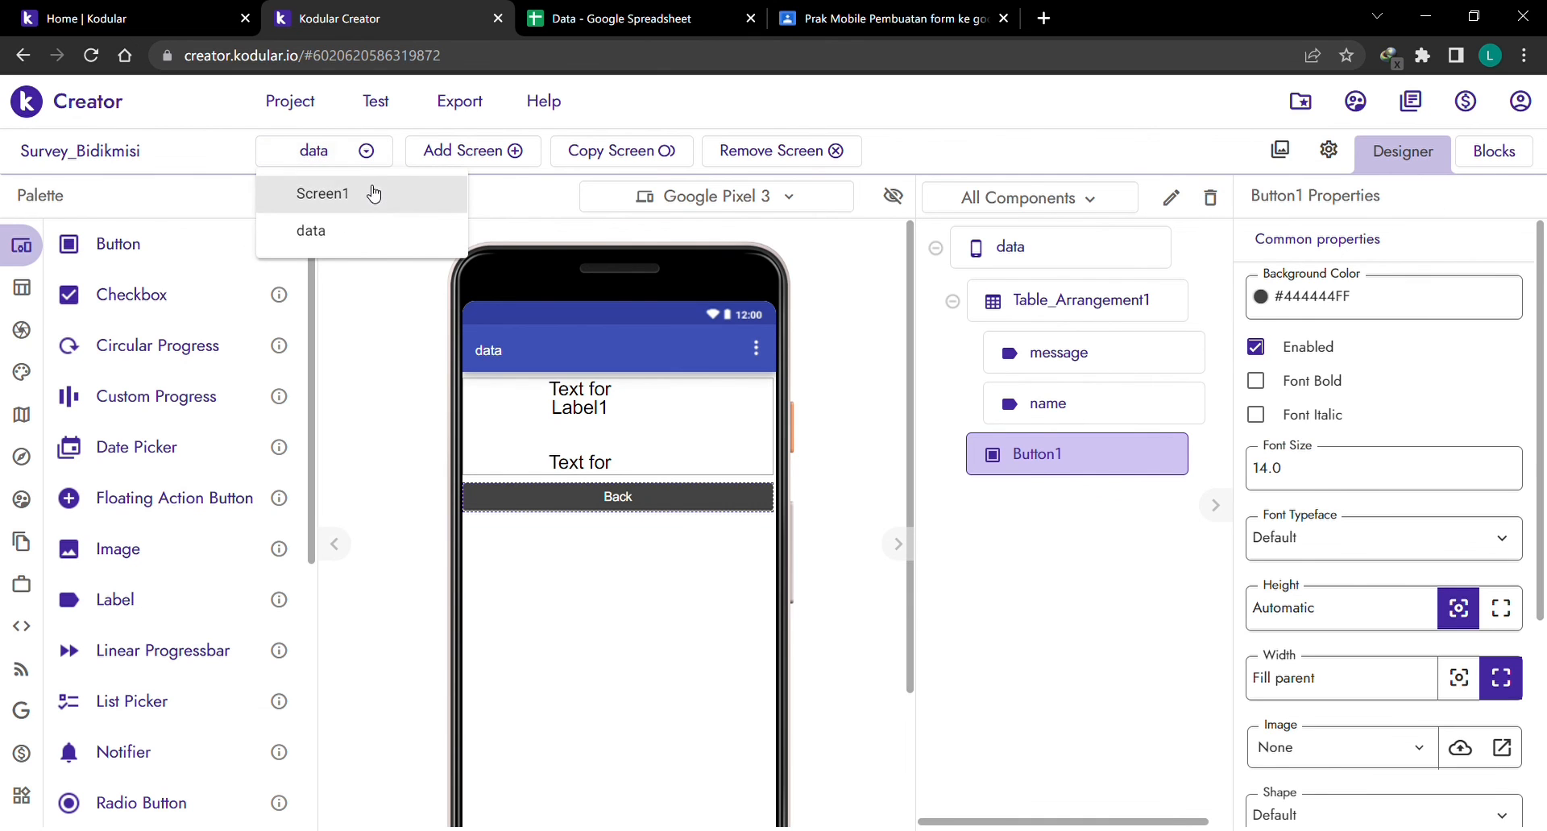
click(362, 194)
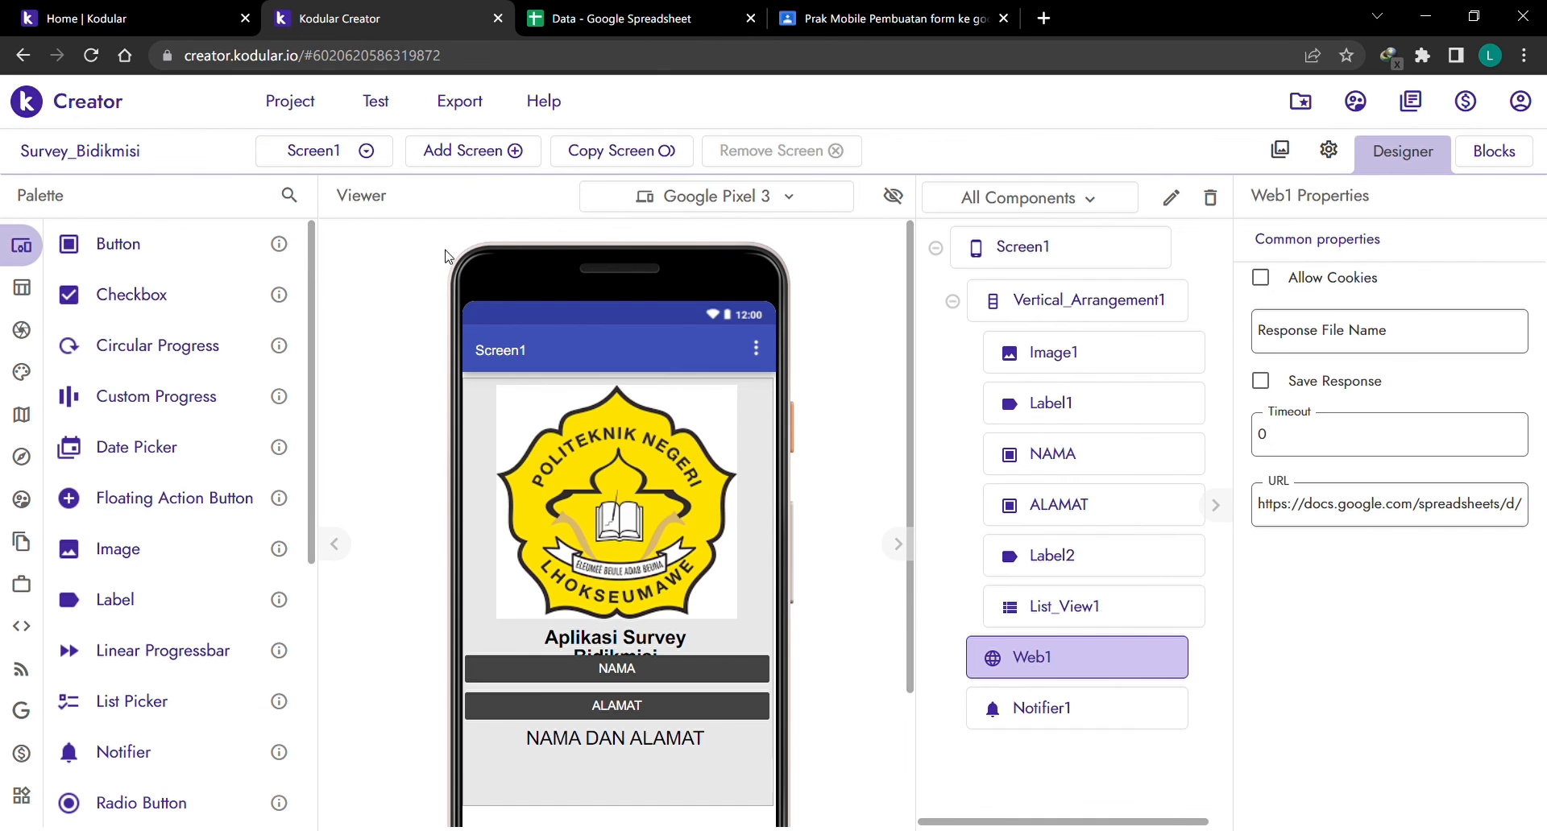
click(1079, 364)
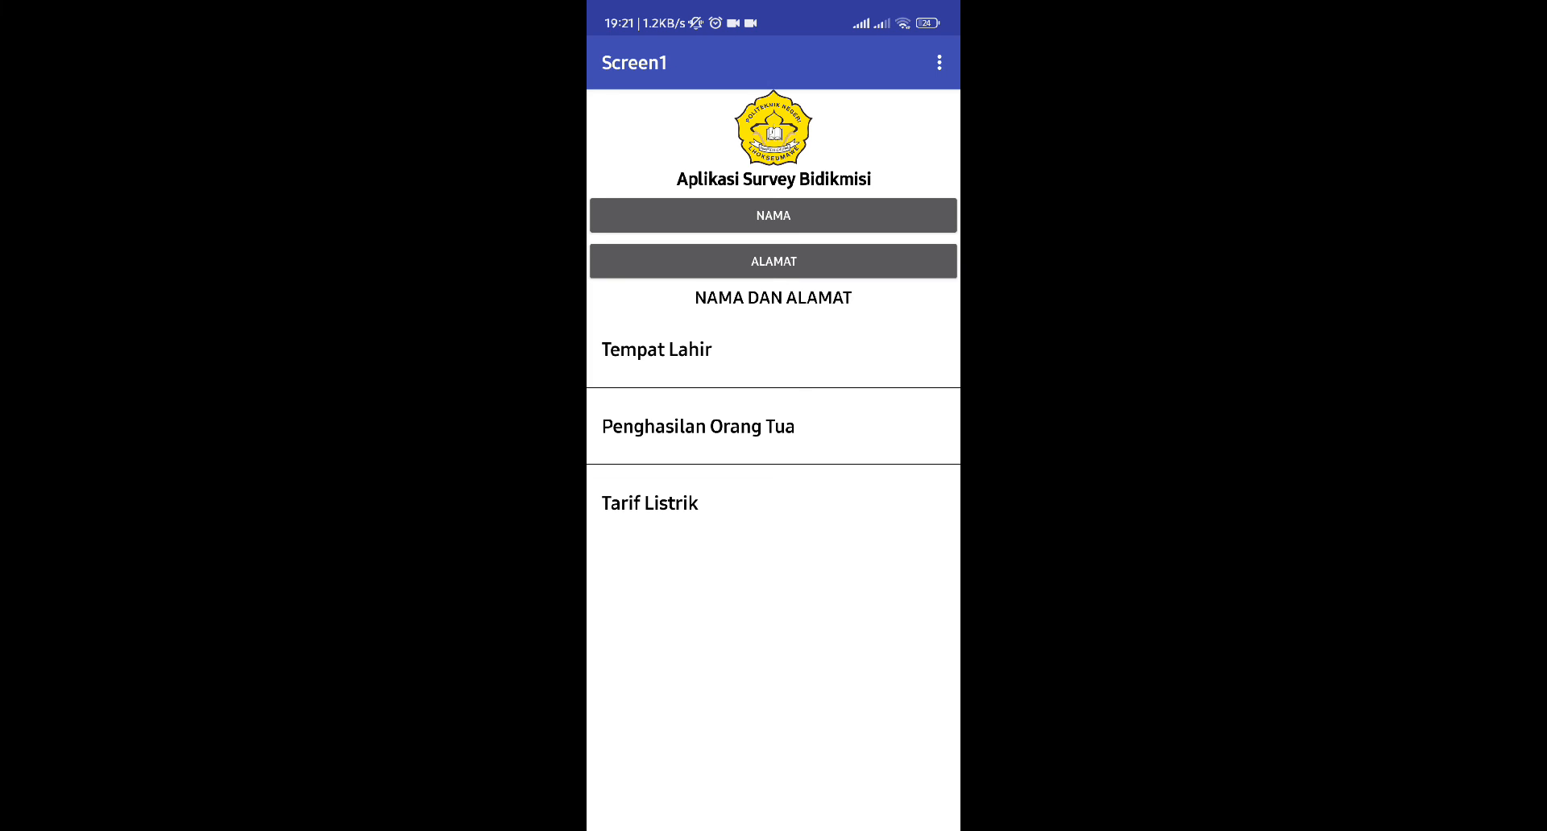
click(714, 216)
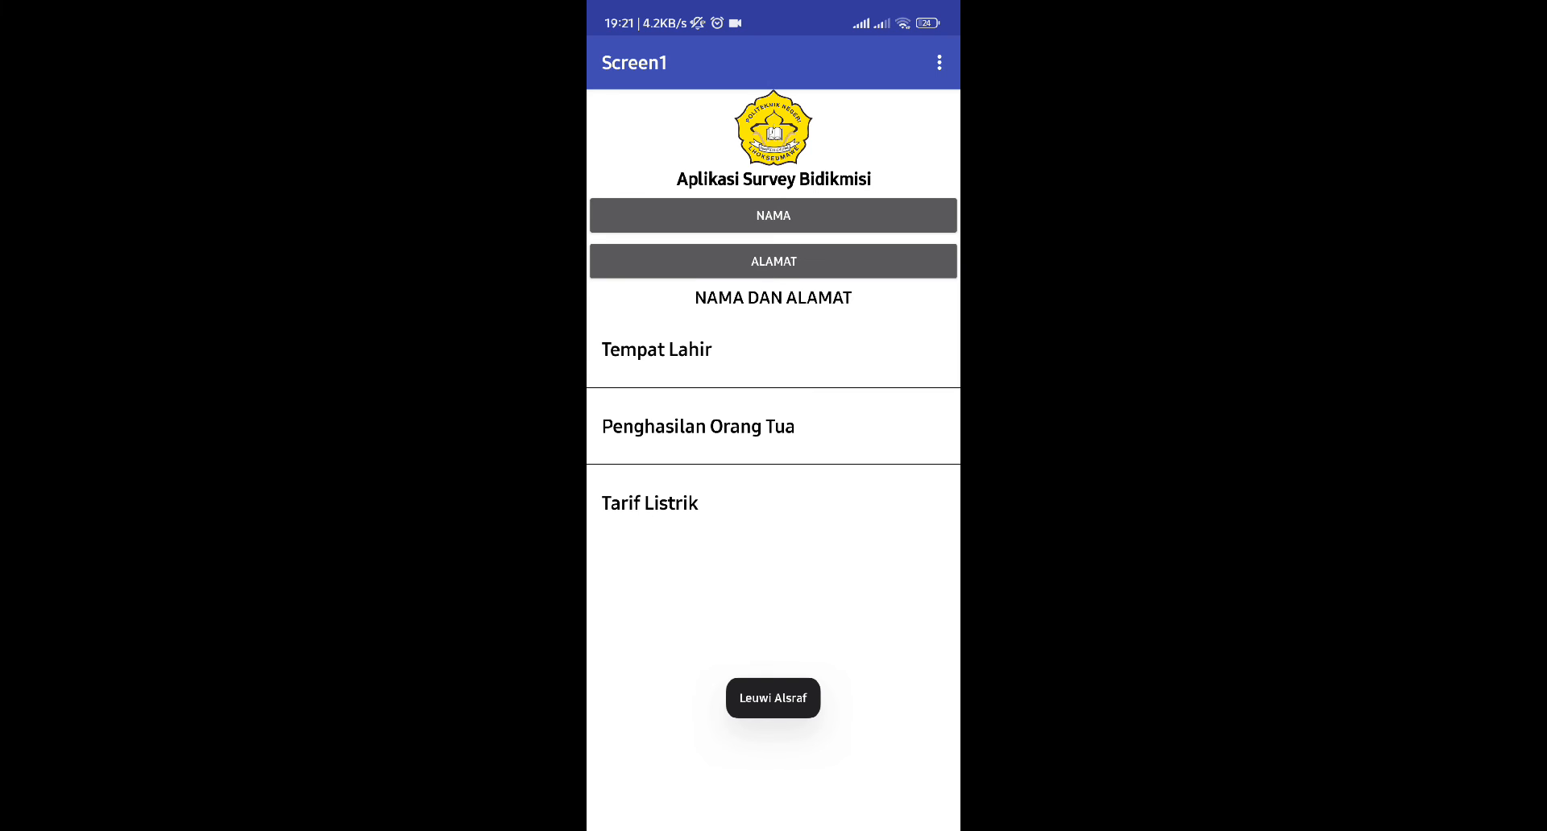
click(729, 262)
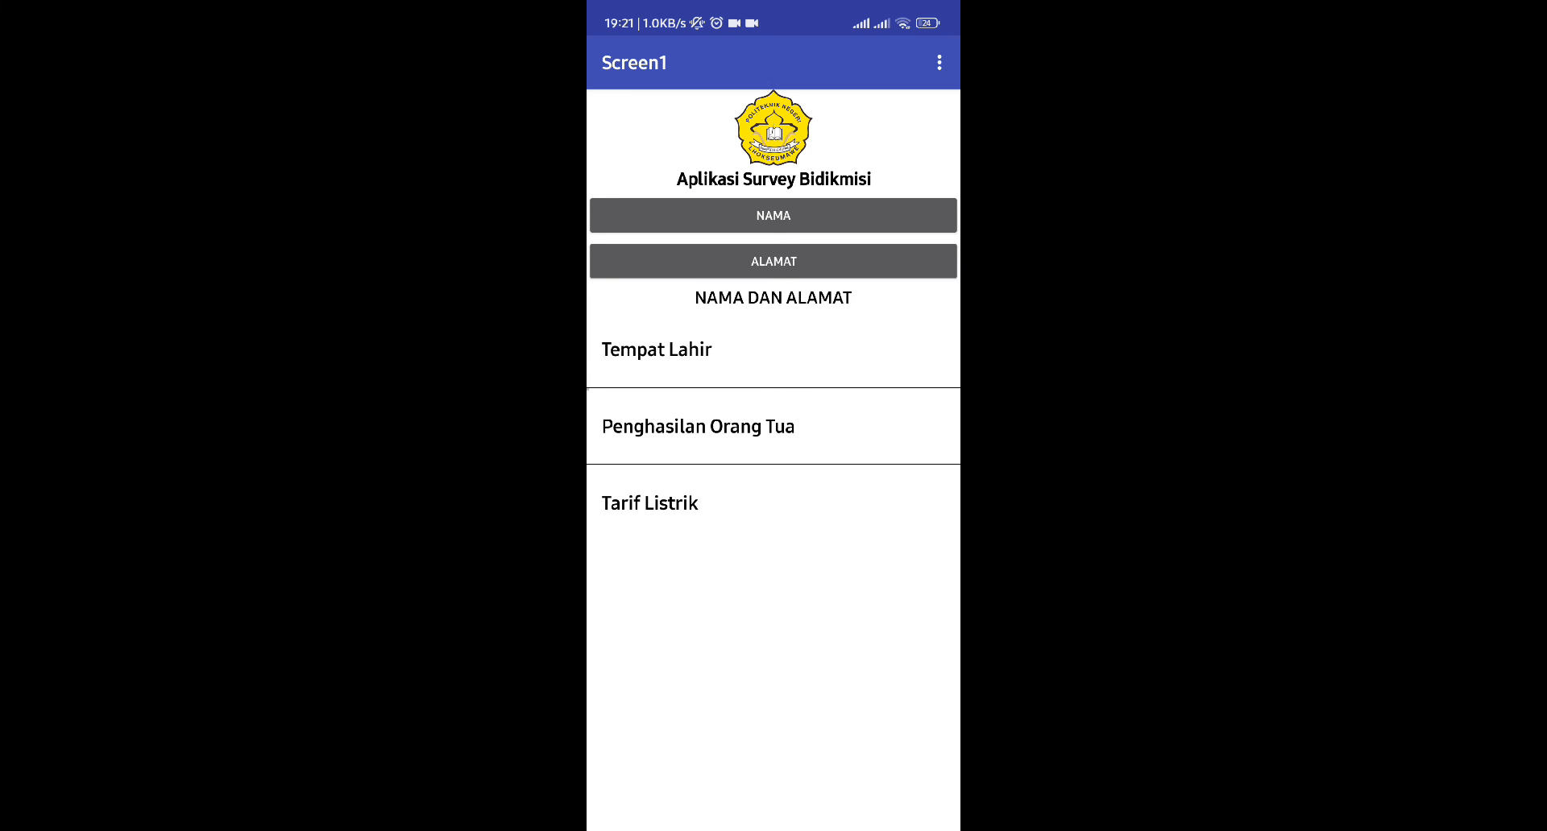
click(657, 349)
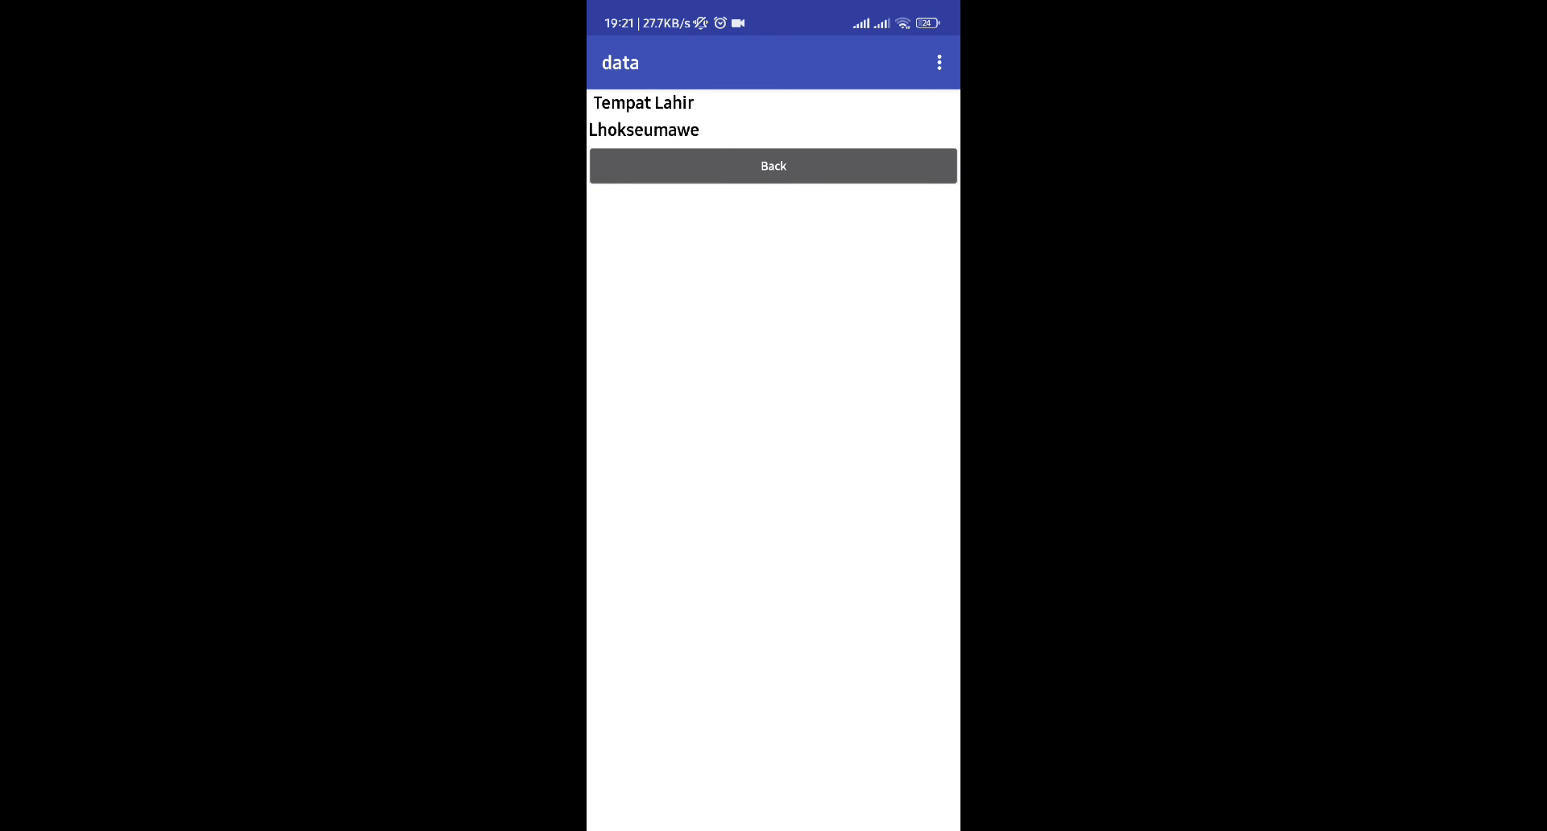
click(774, 165)
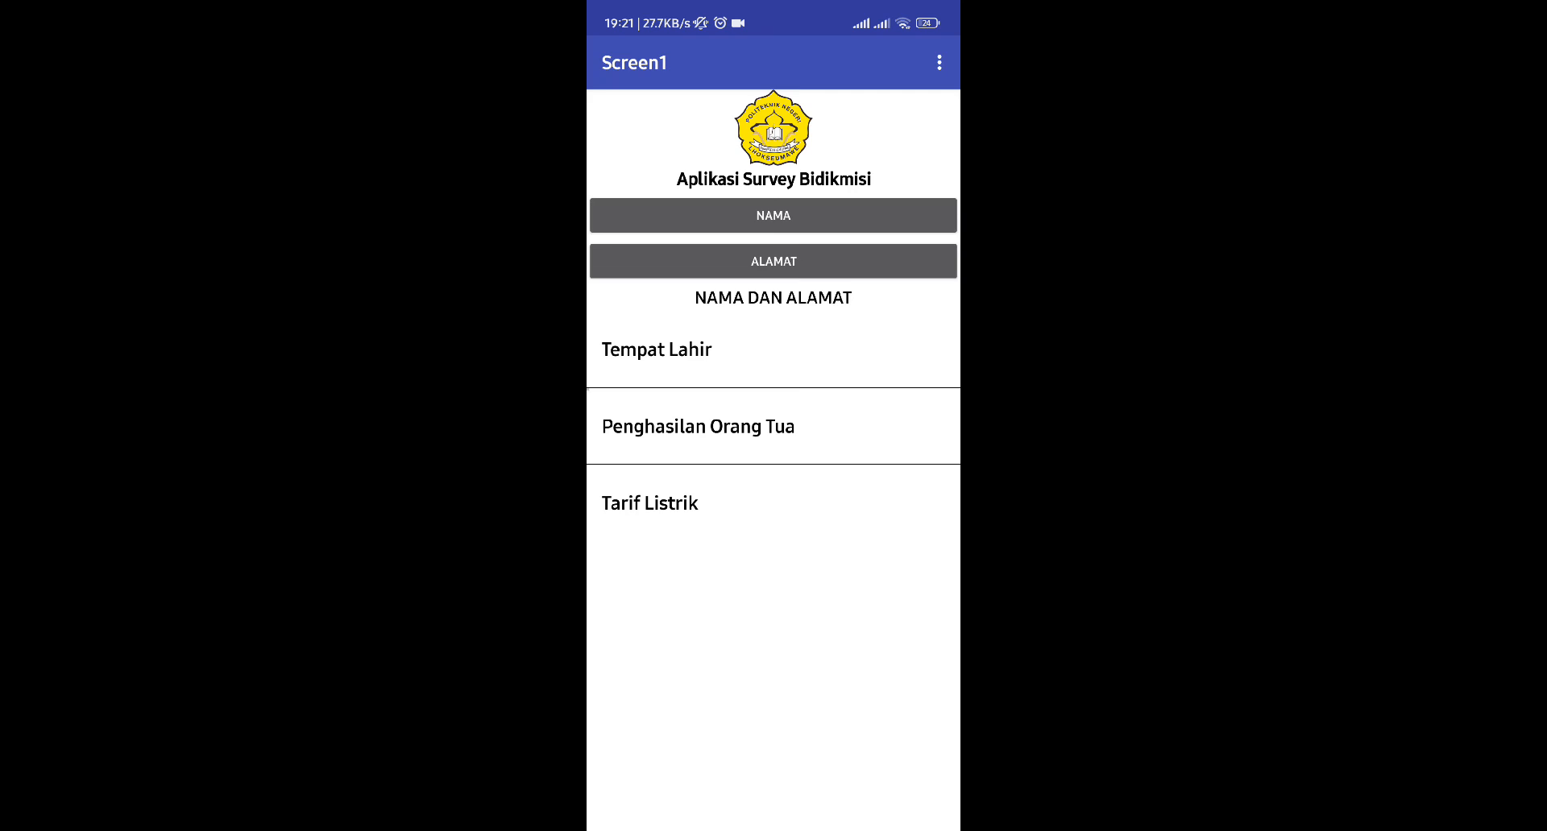
click(697, 426)
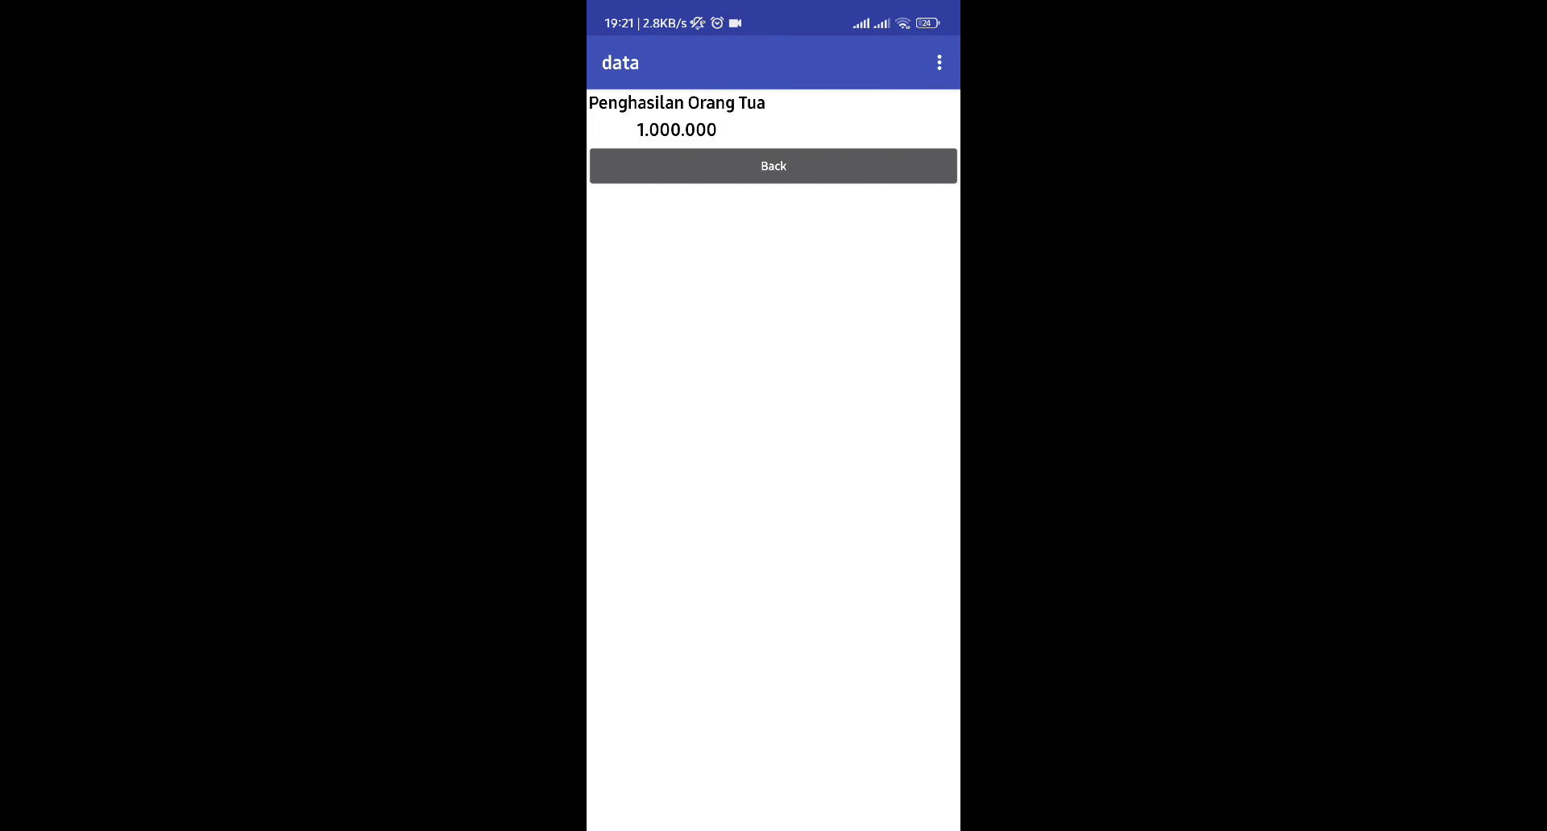
click(773, 166)
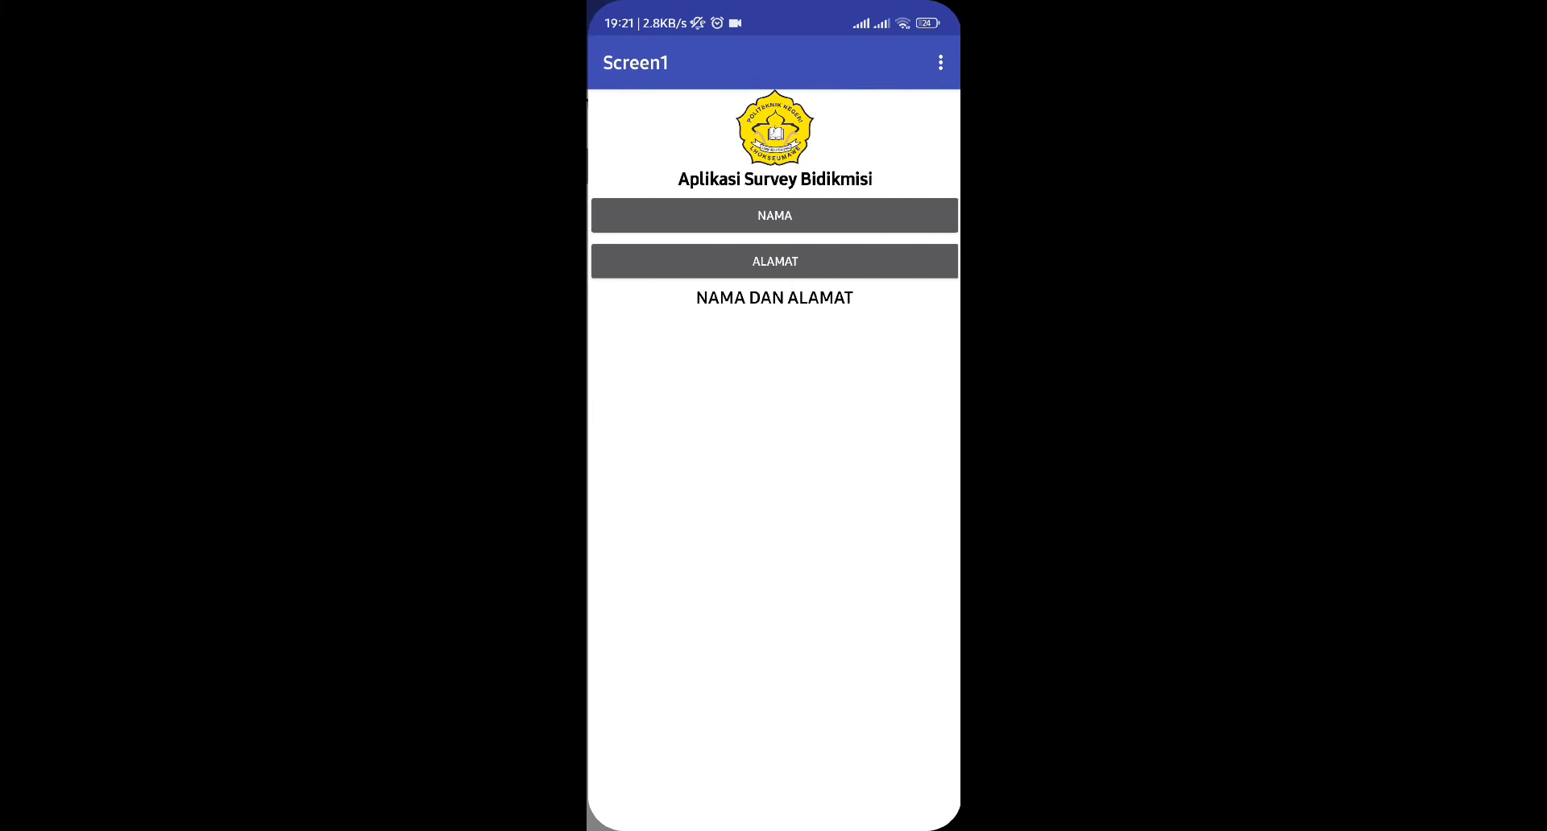
click(650, 503)
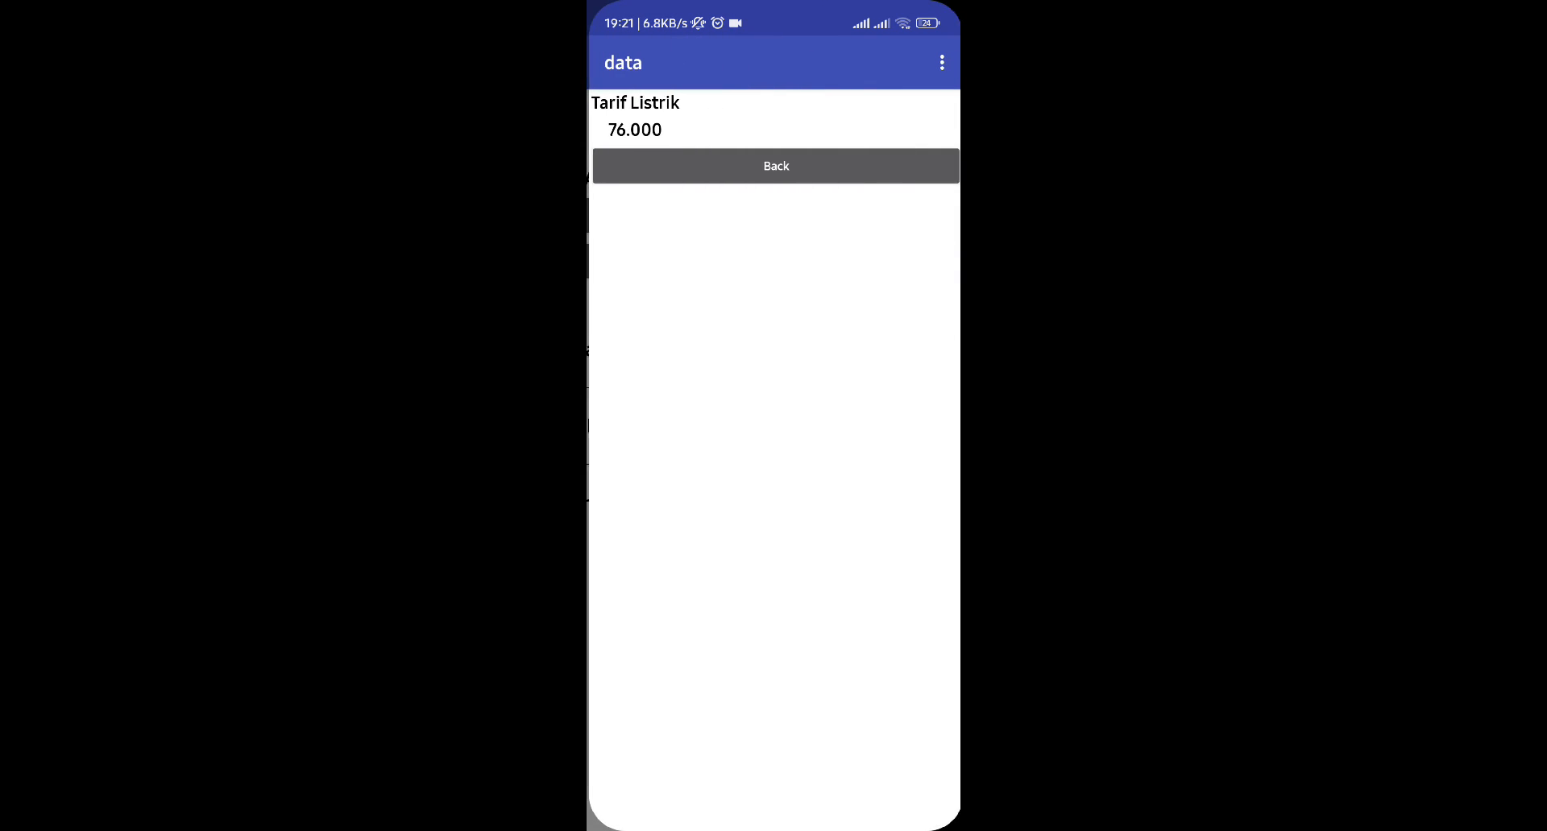
click(773, 165)
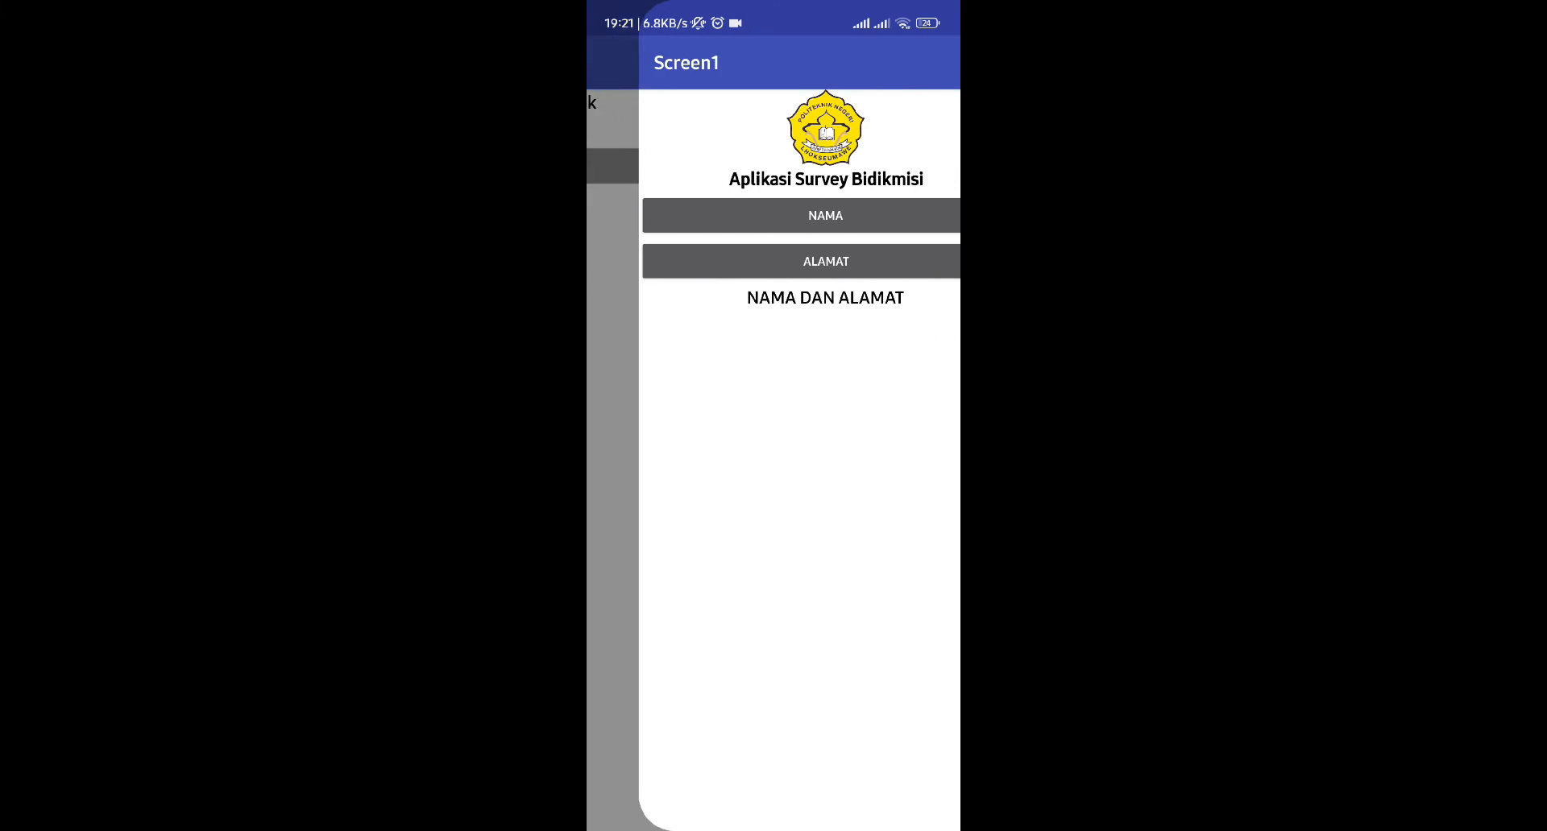